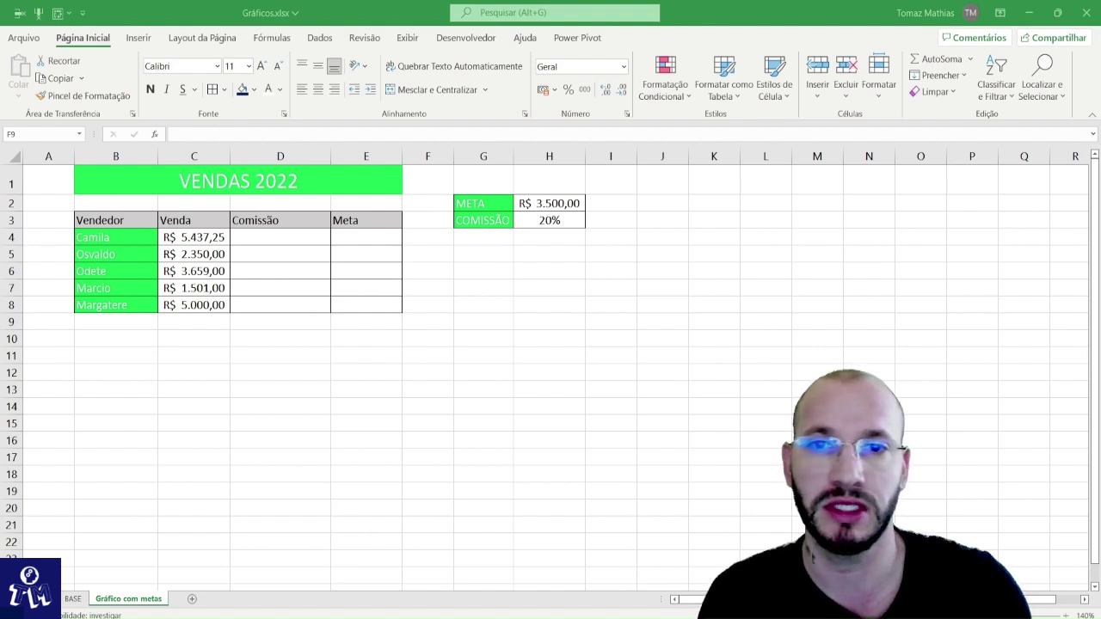
Look over the title and the Vendedor, Venda, Comissão and Meta columns of the sales table.
{"action": "left_click", "coordinate": [499, 361]}
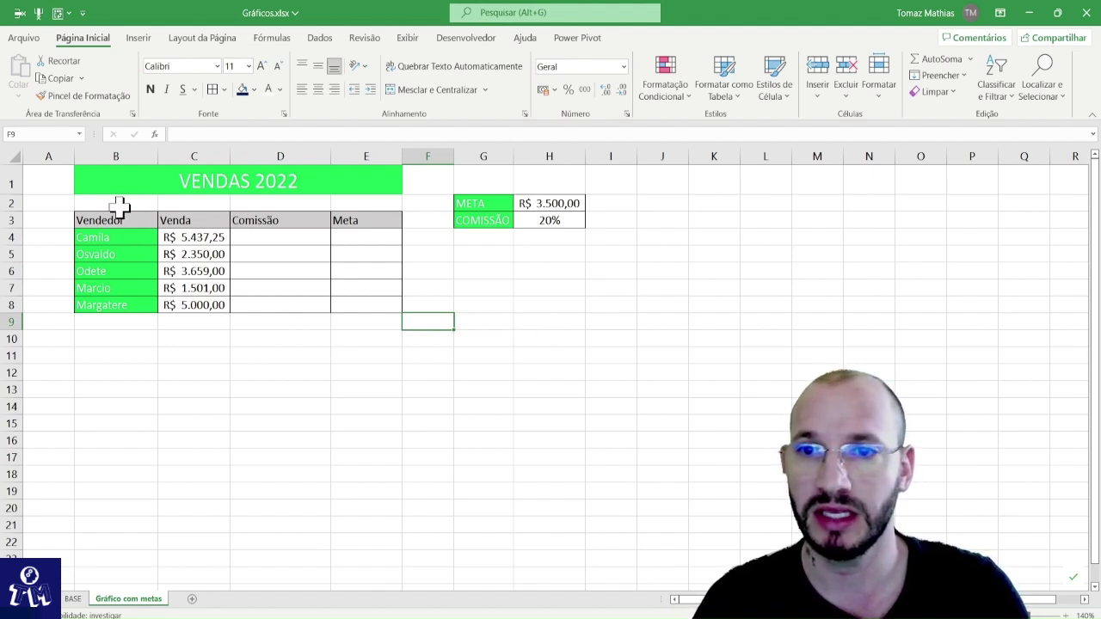
{"action": "left_click", "coordinate": [133, 179]}
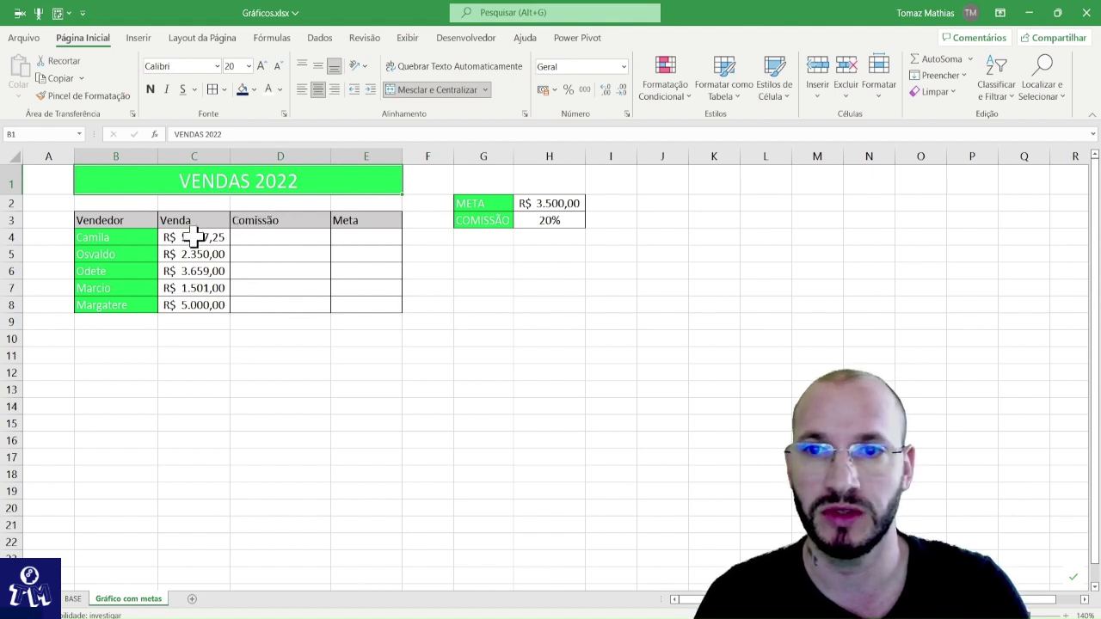
{"action": "left_click_drag", "start_coordinate": [135, 238], "coordinate": [128, 304]}
{"action": "left_click_drag", "start_coordinate": [202, 235], "coordinate": [197, 305]}
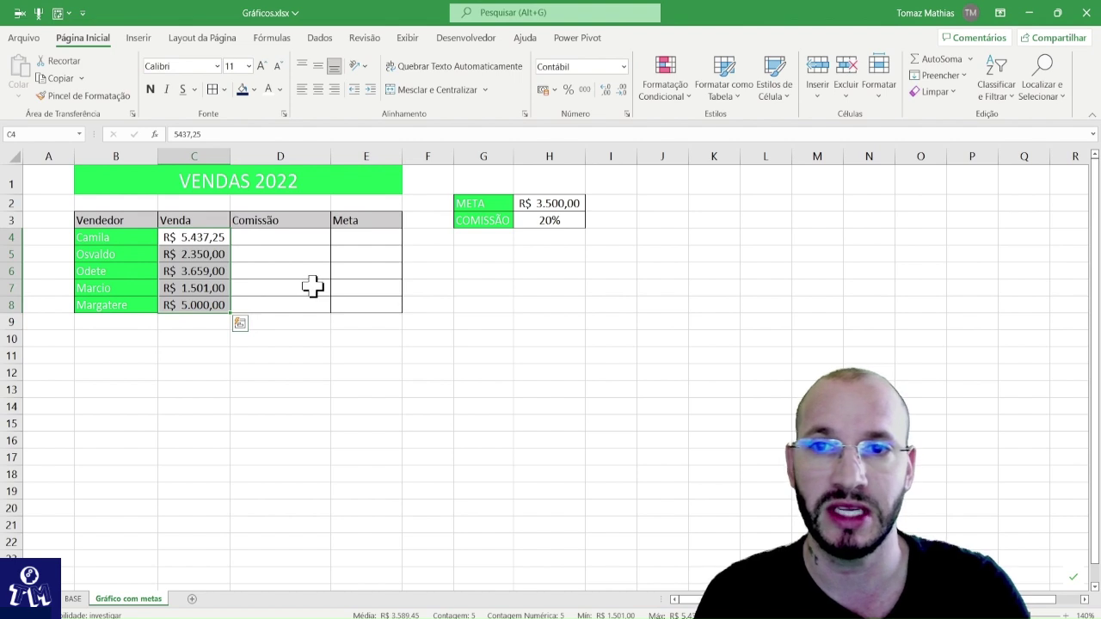
{"action": "left_click_drag", "start_coordinate": [287, 239], "coordinate": [296, 297]}
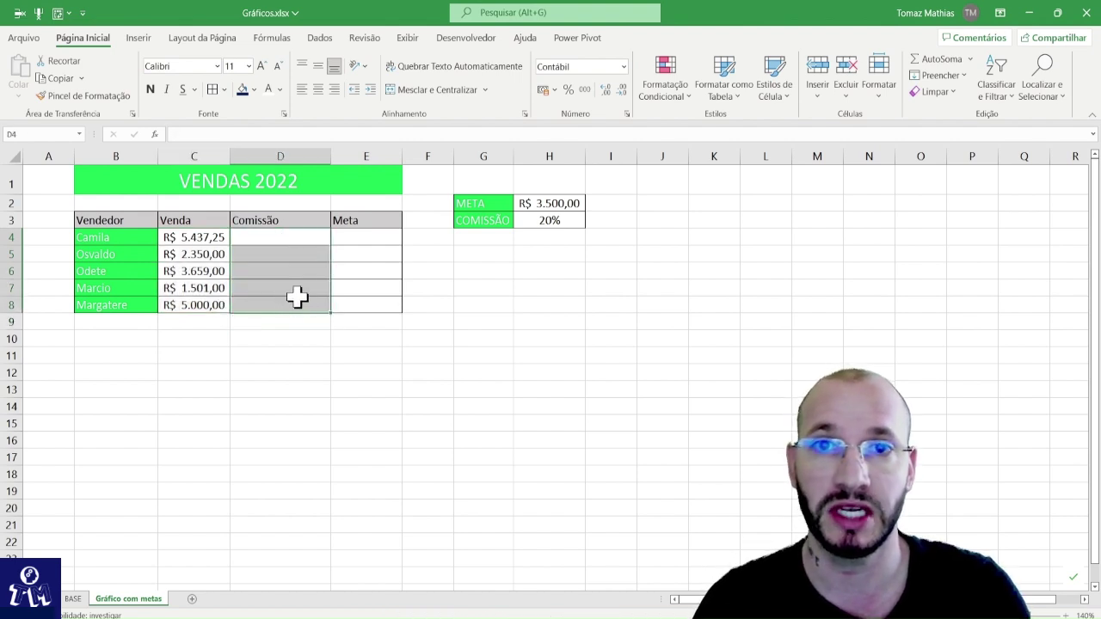
{"action": "left_click", "coordinate": [368, 225]}
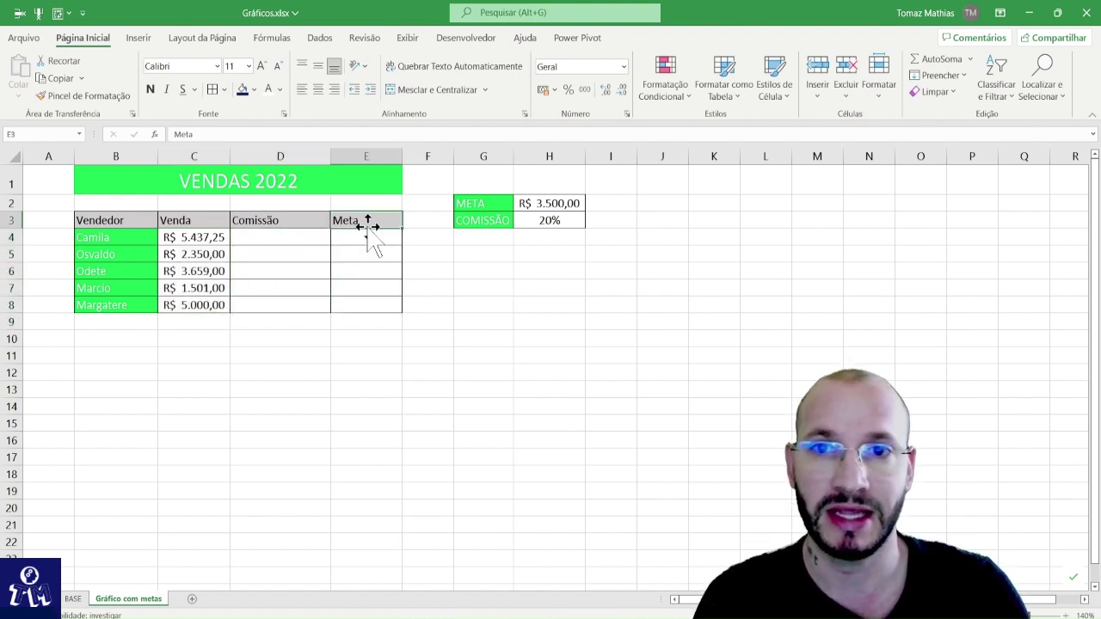
Assign the name META to cell H2, which holds the sales goal.
{"action": "left_click", "coordinate": [548, 206]}
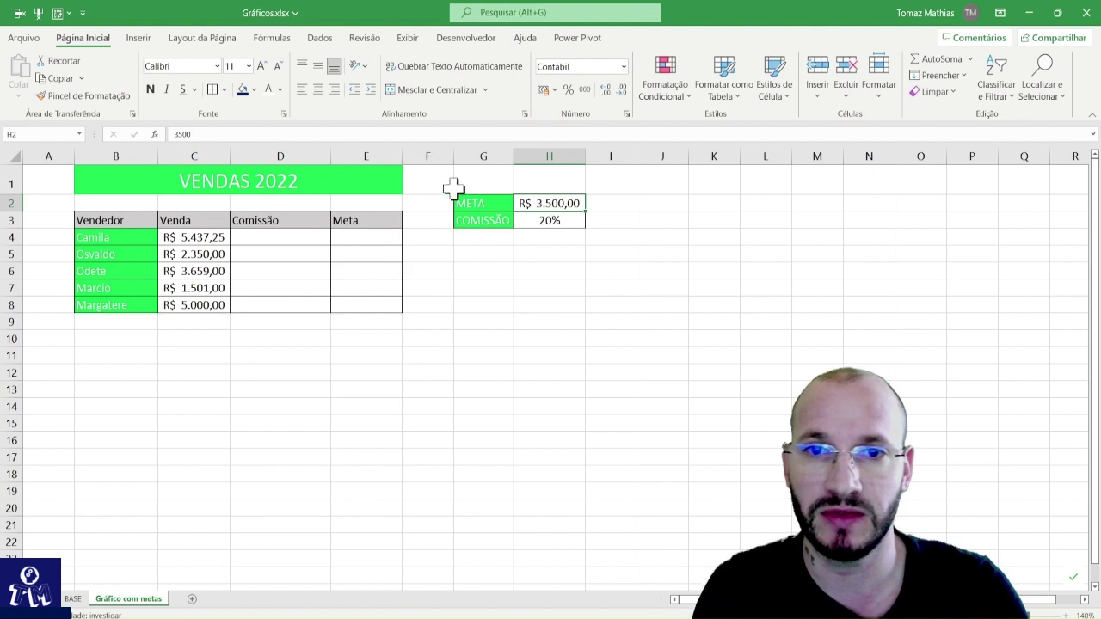
{"action": "left_click", "coordinate": [26, 132]}
{"action": "type", "text": "meta"}
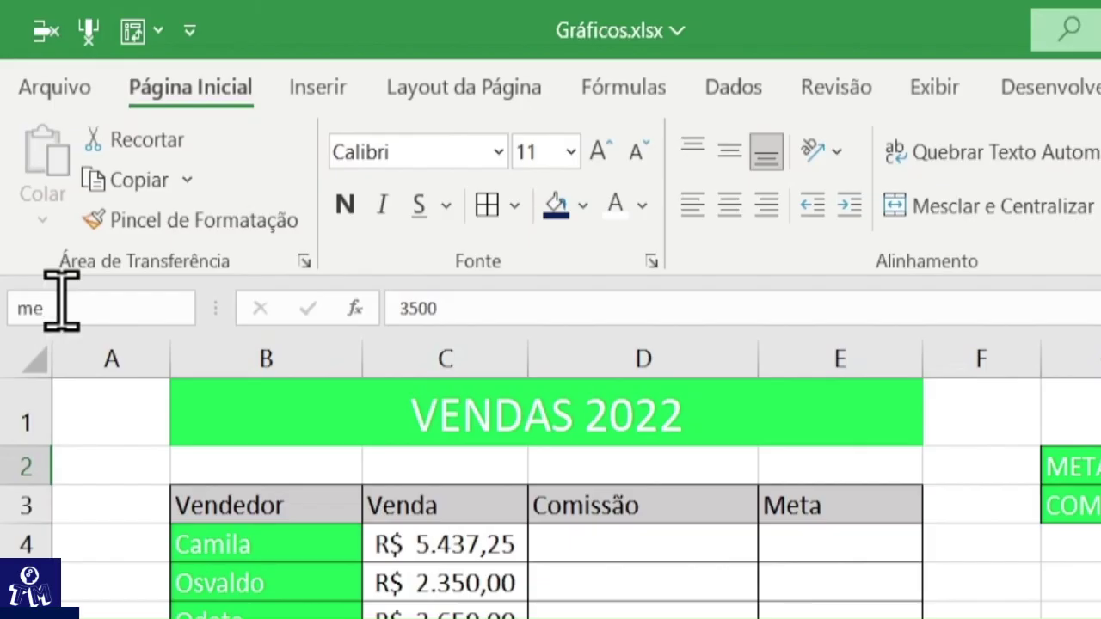
{"action": "key", "text": "BackSpace"}
{"action": "key", "text": "BackSpace"}
{"action": "key", "text": "BackSpace"}
{"action": "key", "text": "BackSpace"}
{"action": "type", "text": "META"}
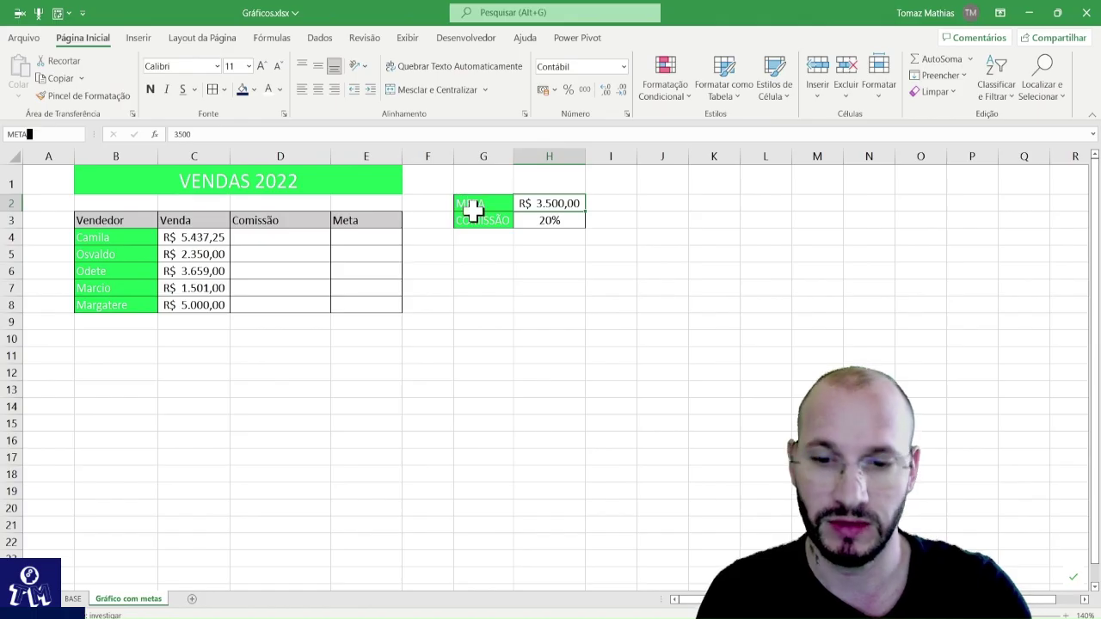
{"action": "key", "text": "Return"}
{"action": "left_click", "coordinate": [650, 253]}
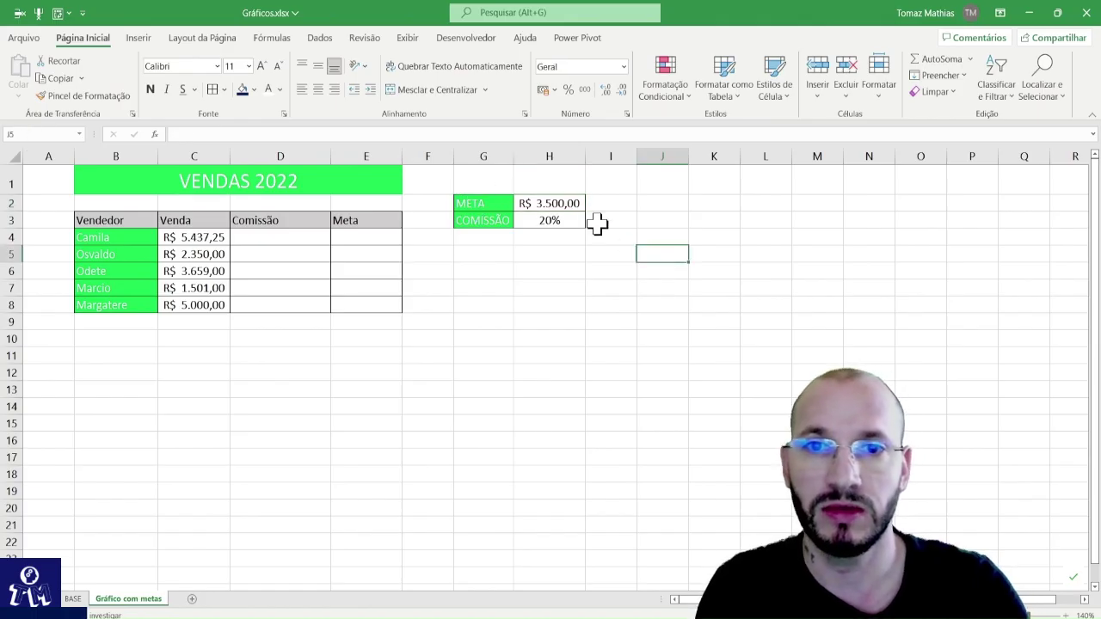
{"action": "left_click", "coordinate": [559, 205]}
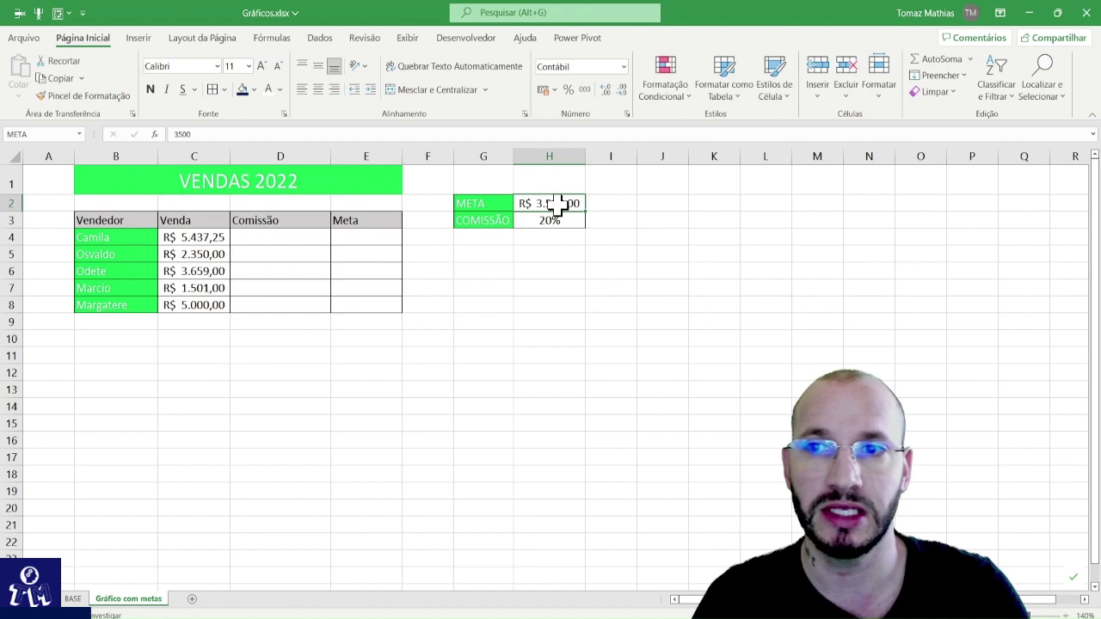
Enter the formula =META in E4, the first cell of the Meta column.
{"action": "left_click", "coordinate": [365, 238]}
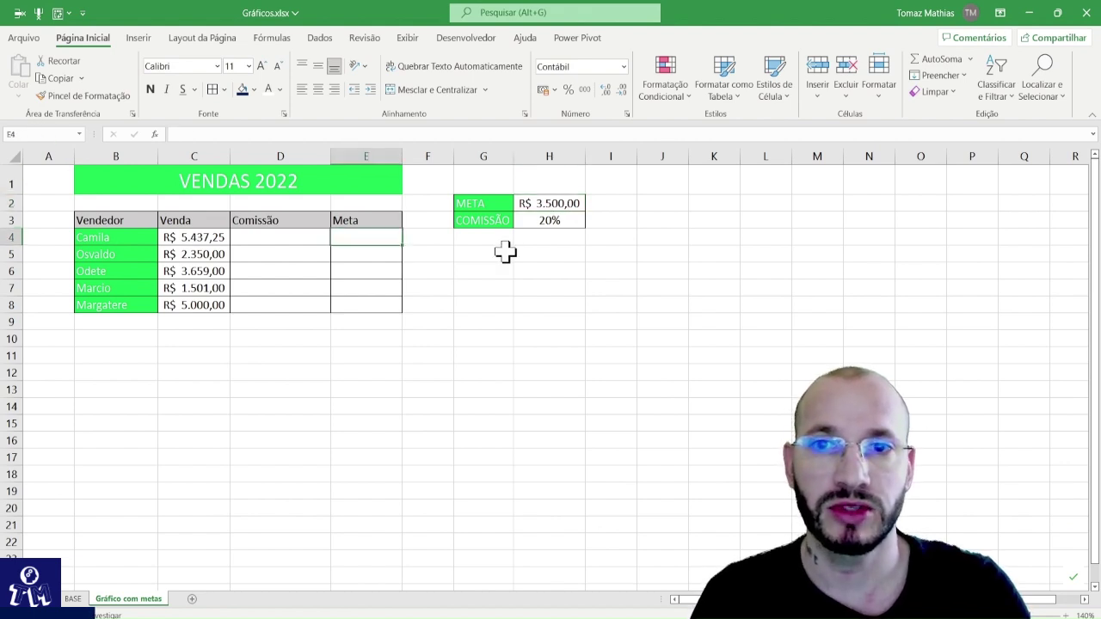
{"action": "left_click", "coordinate": [540, 203]}
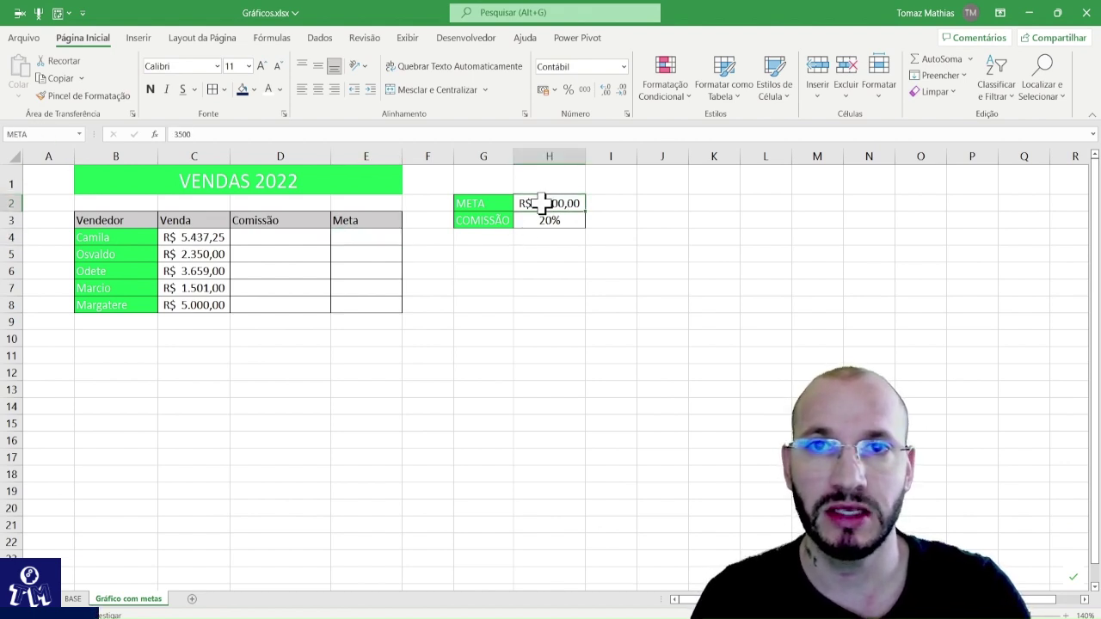
{"action": "left_click", "coordinate": [381, 242]}
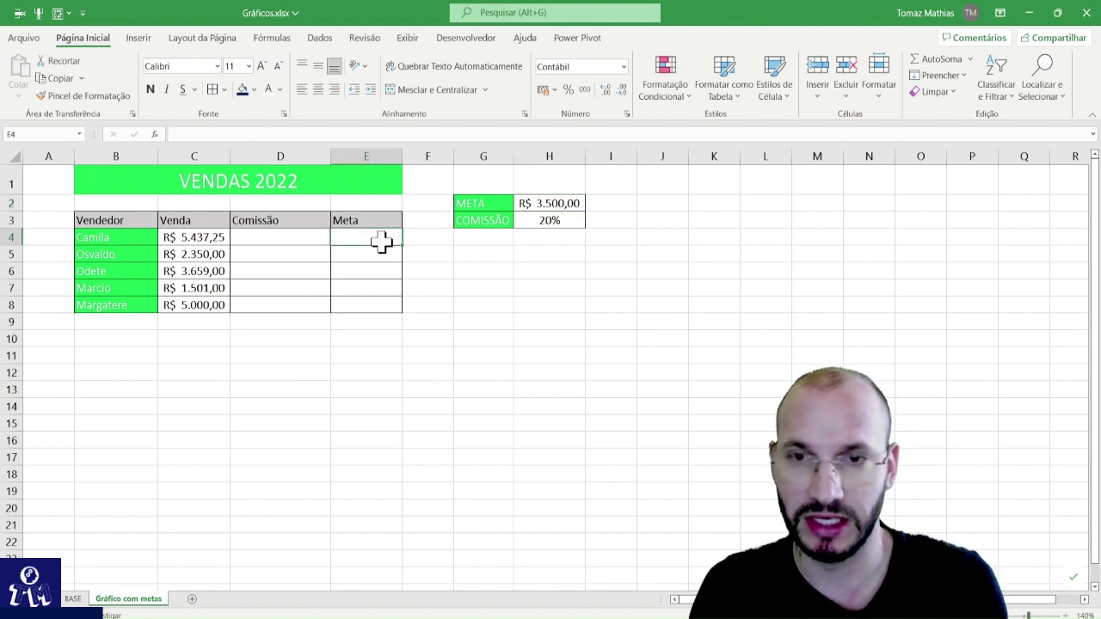
{"action": "type", "text": "=META"}
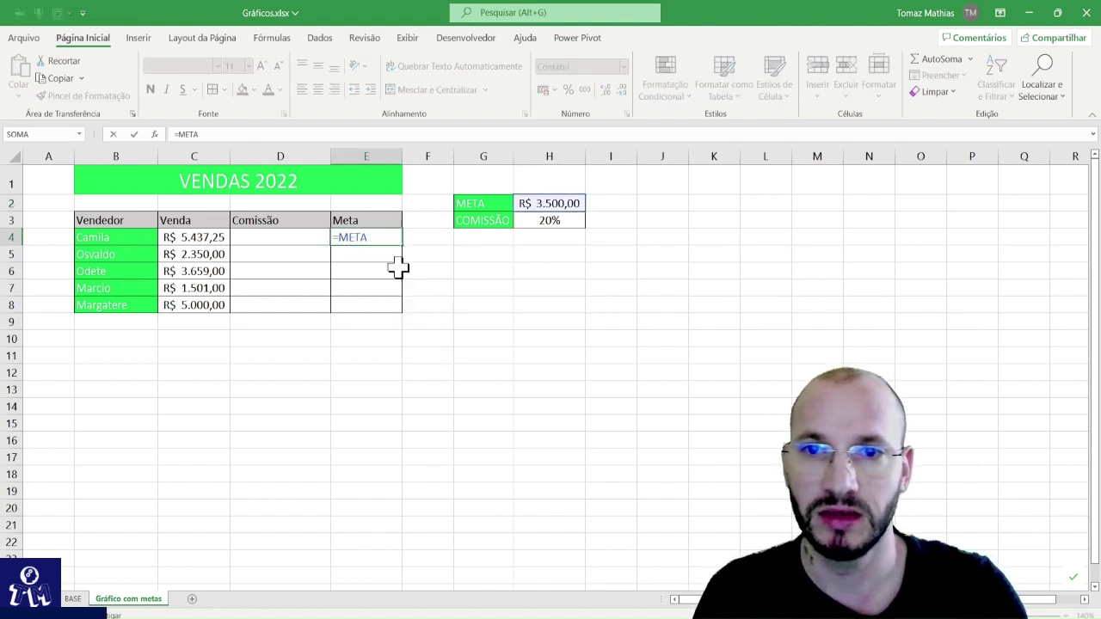
{"action": "key", "text": "ctrl+Return"}
Copy the formula in E4 down the Meta column through E8.
{"action": "key", "text": "ctrl+c"}
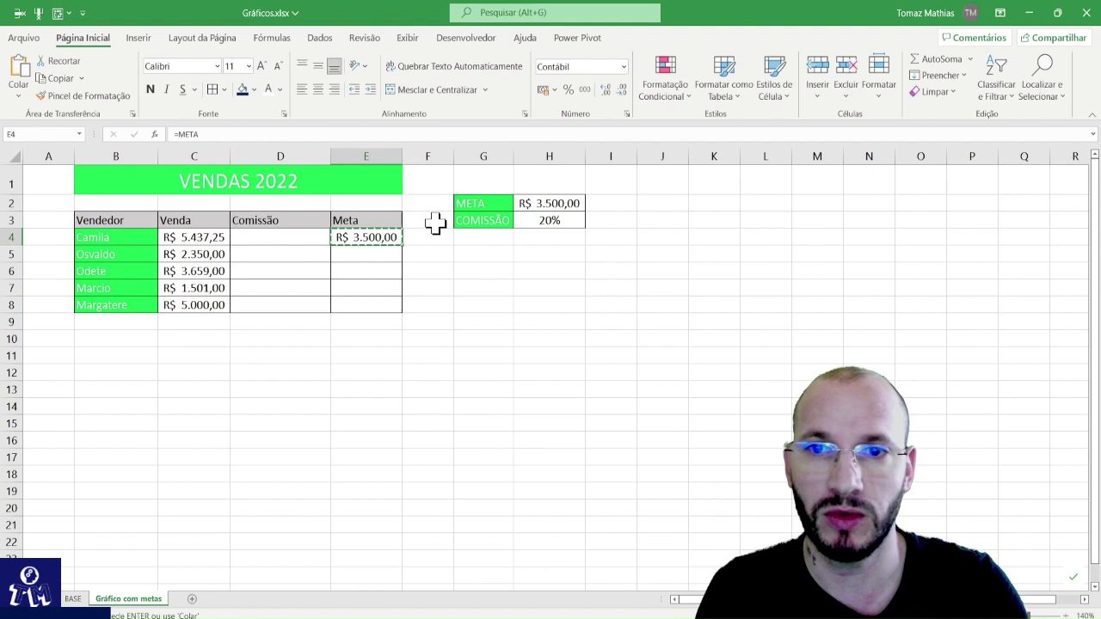
{"action": "key", "text": "shift+Down"}
{"action": "key", "text": "shift+Down"}
{"action": "key", "text": "shift+Down"}
{"action": "key", "text": "shift+Down"}
{"action": "key", "text": "shift+Down"}
{"action": "key", "text": "shift+Up"}
{"action": "key", "text": "ctrl+v"}
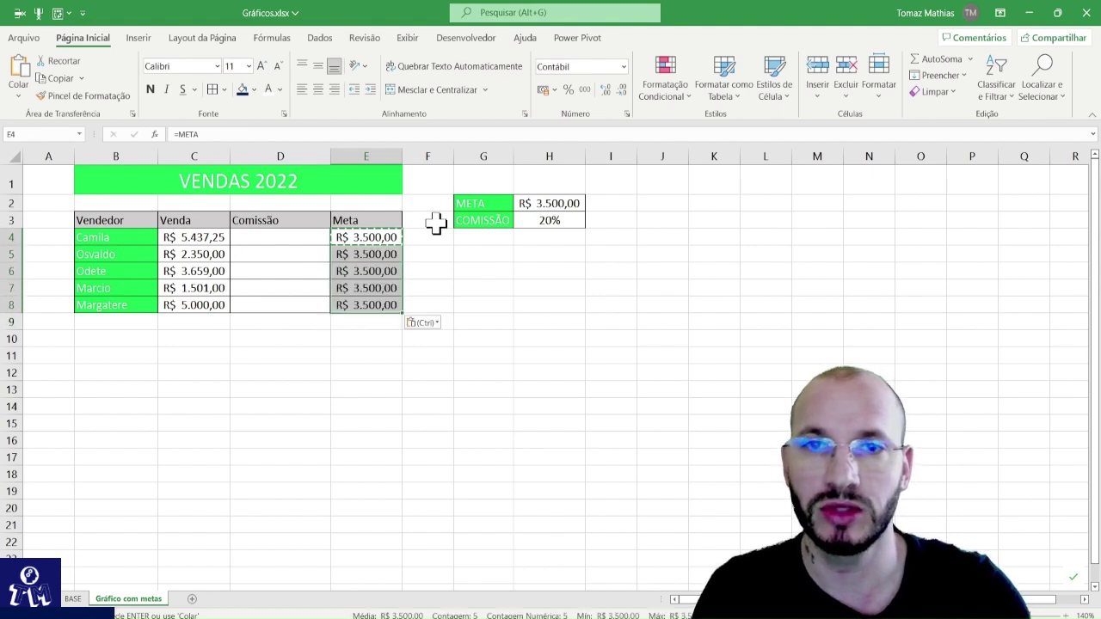
Begin an SE formula in commission cell D4 with the logical test C4>E4.
{"action": "key", "text": "Left"}
{"action": "key", "text": "Up"}
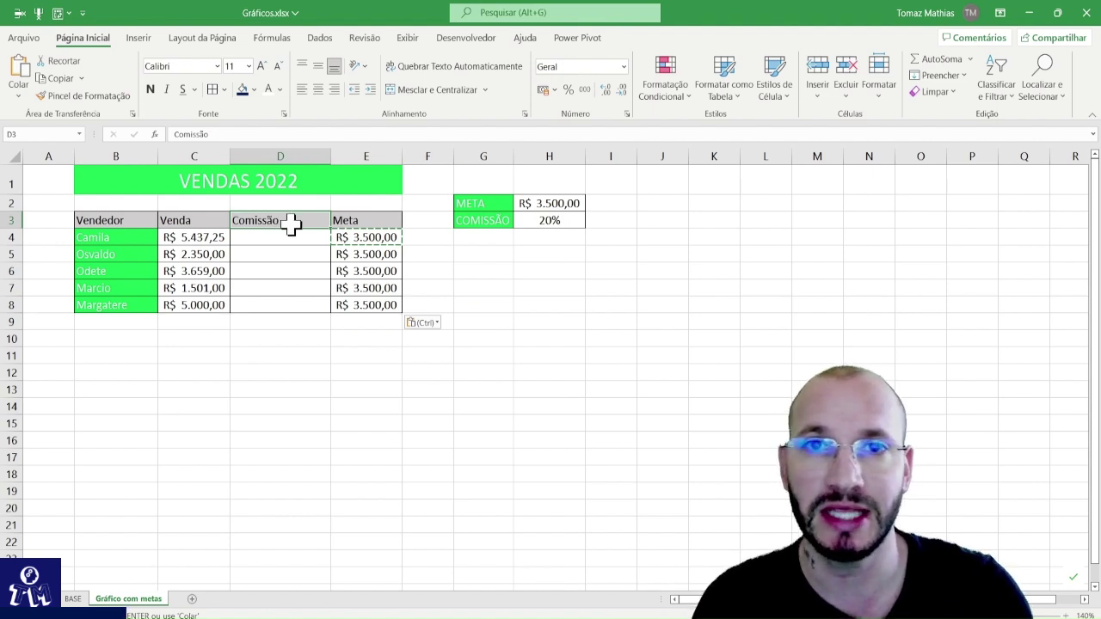
{"action": "left_click", "coordinate": [539, 218]}
{"action": "left_click", "coordinate": [314, 234]}
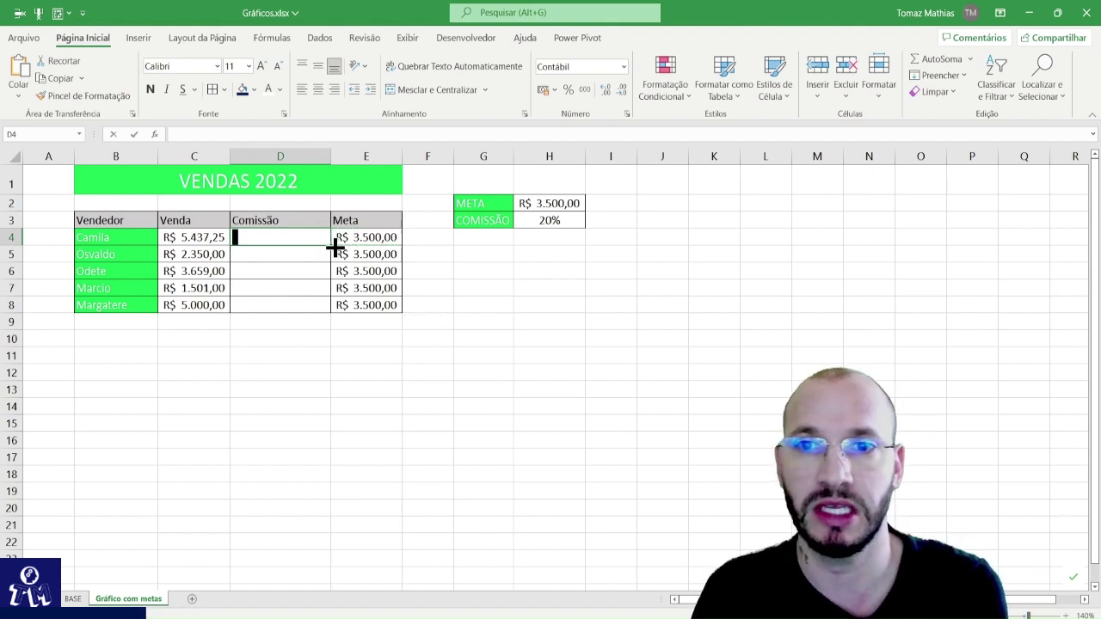
{"action": "type", "text": "=SE("}
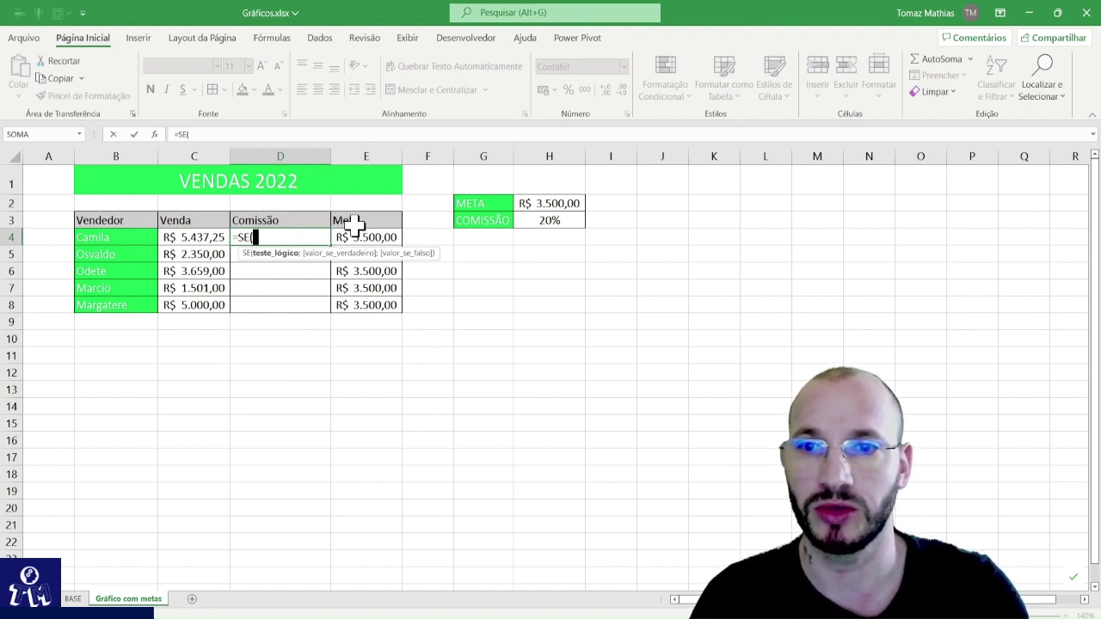
{"action": "left_click", "coordinate": [187, 241]}
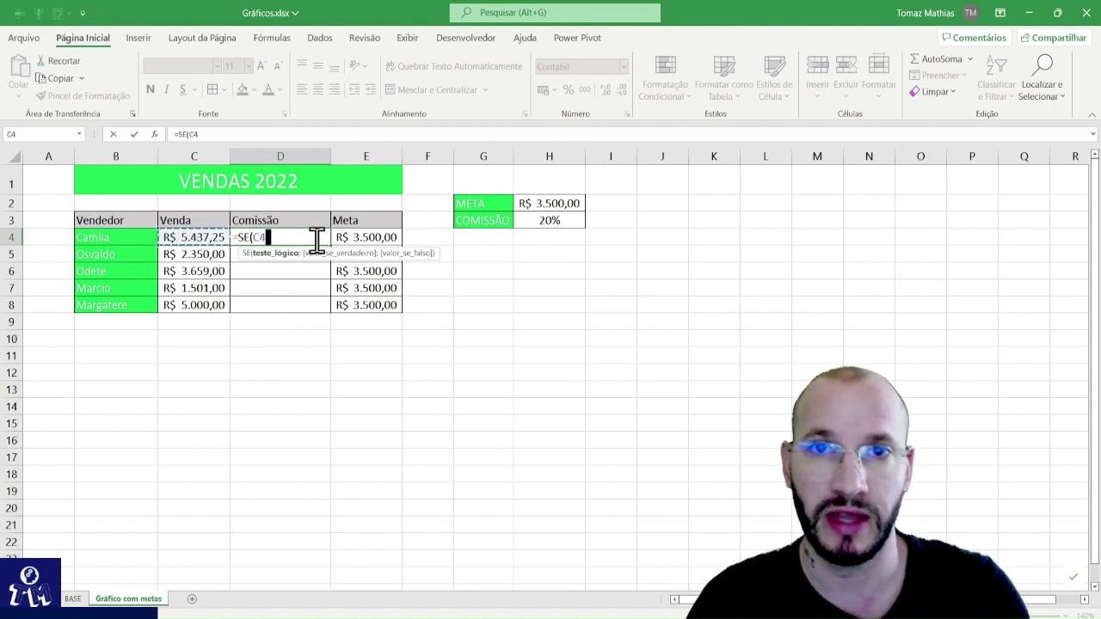
{"action": "type", "text": ">"}
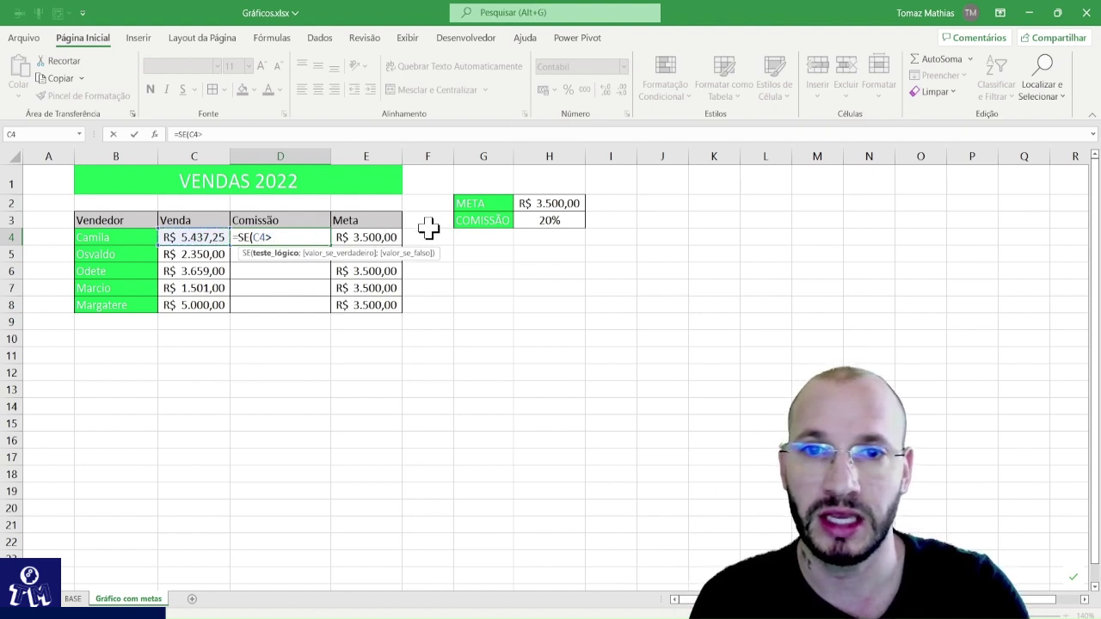
{"action": "left_click", "coordinate": [372, 241]}
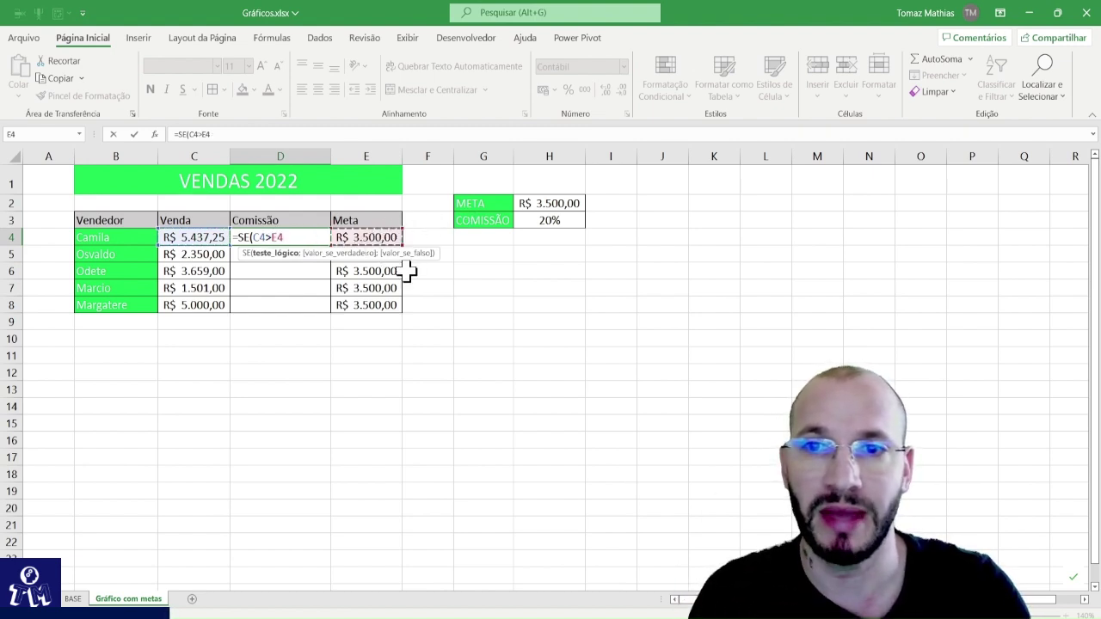
{"action": "type", "text": ";"}
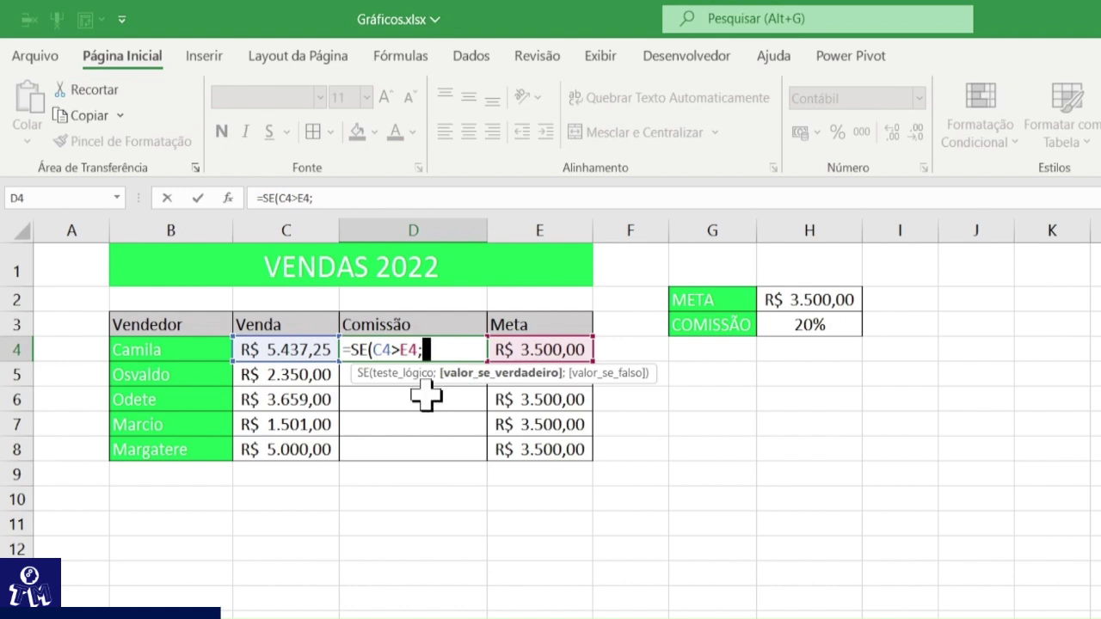
Complete the D4 formula as =SE(C4>E4;C4*H3;0), returning C4*H3 when true and 0 when false.
{"action": "left_click", "coordinate": [289, 352]}
{"action": "type", "text": "*"}
{"action": "left_click", "coordinate": [809, 324]}
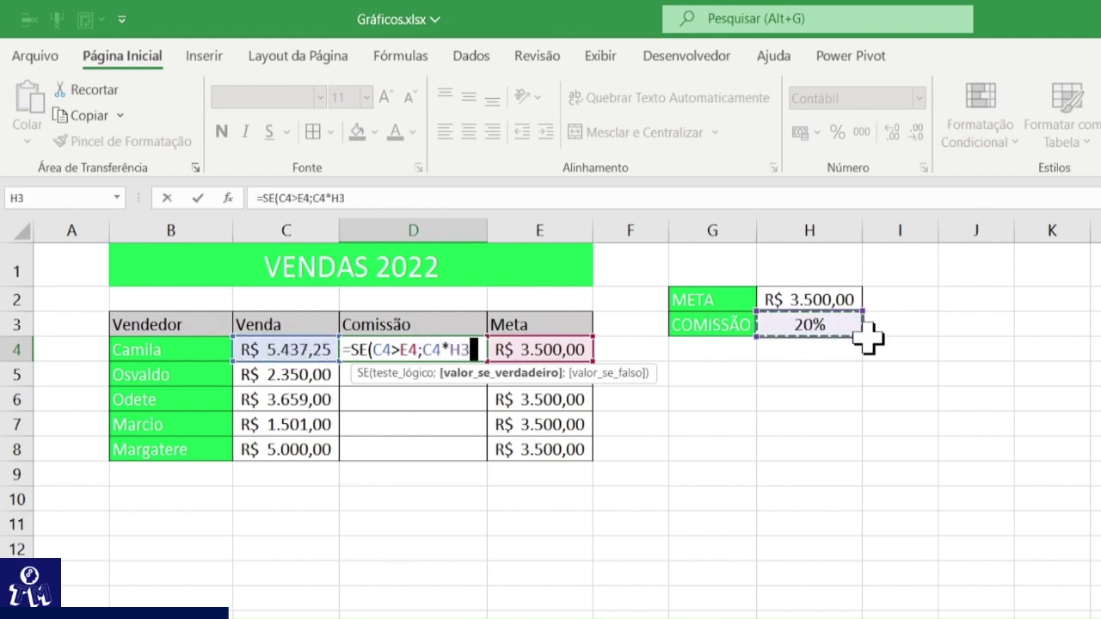
{"action": "key", "text": "Insert"}
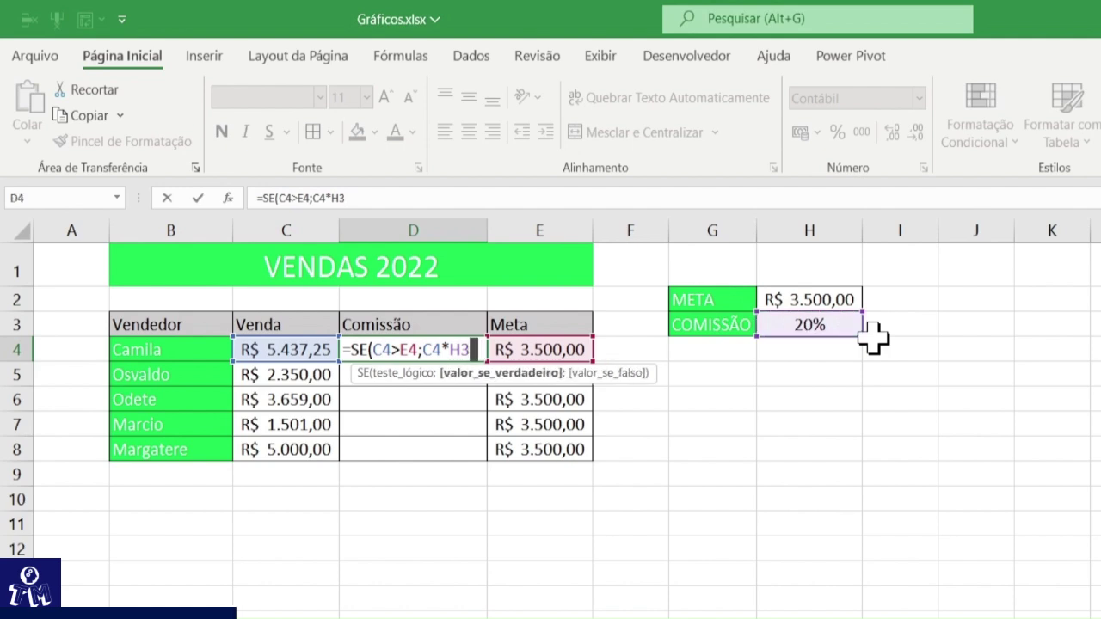
{"action": "type", "text": ";"}
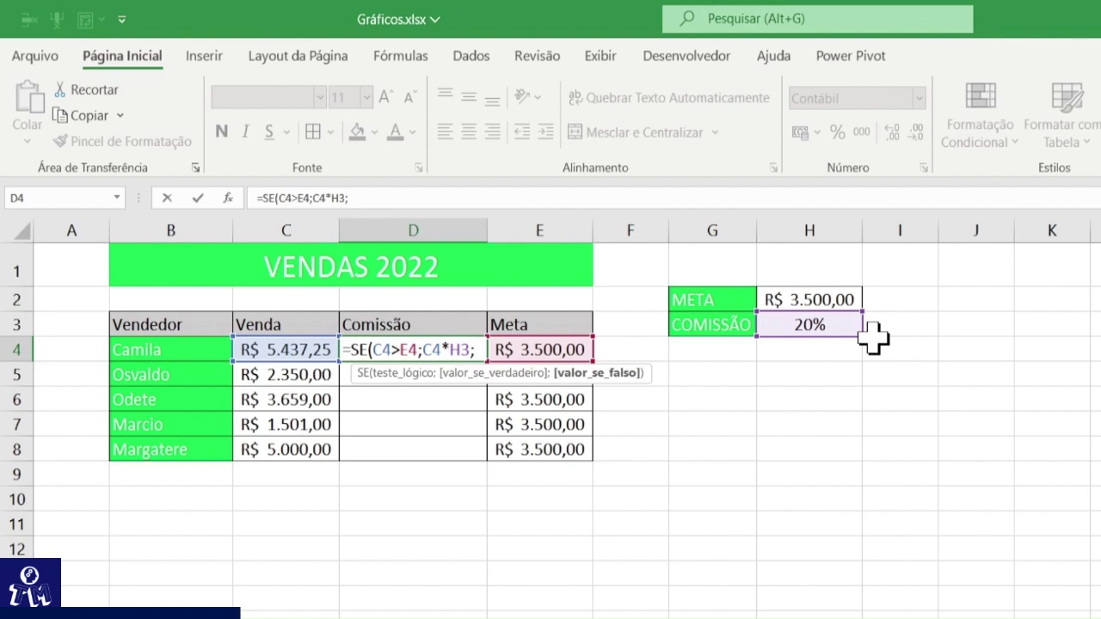
{"action": "type", "text": "087,45"}
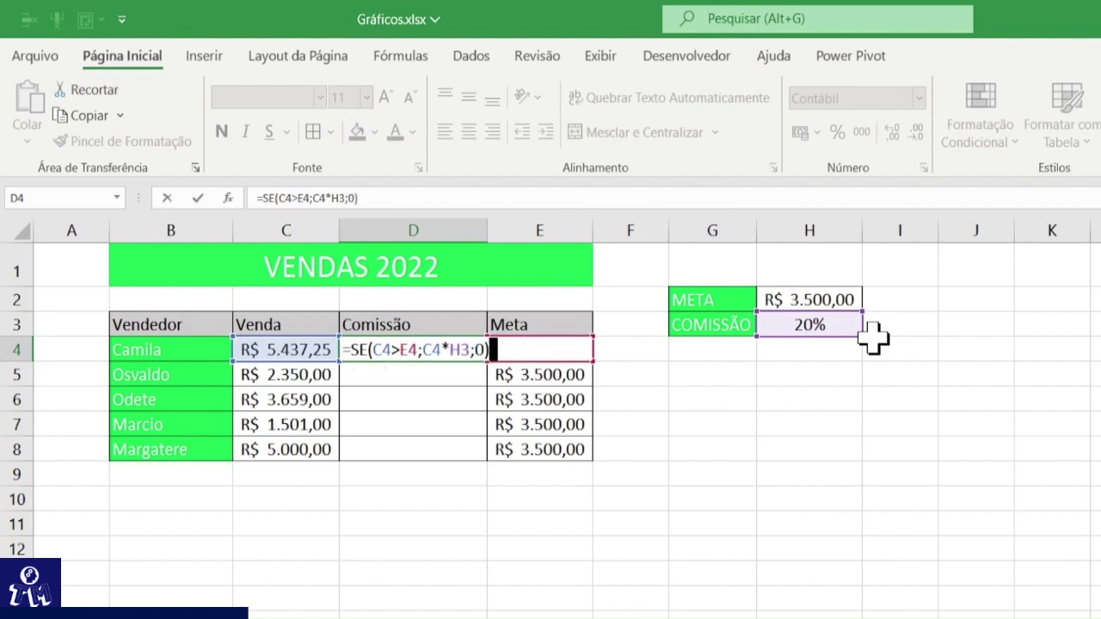
{"action": "key", "text": "Return"}
Review the references in the D4 commission formula and delete the formula.
{"action": "key", "text": "Up"}
{"action": "key", "text": "F2"}
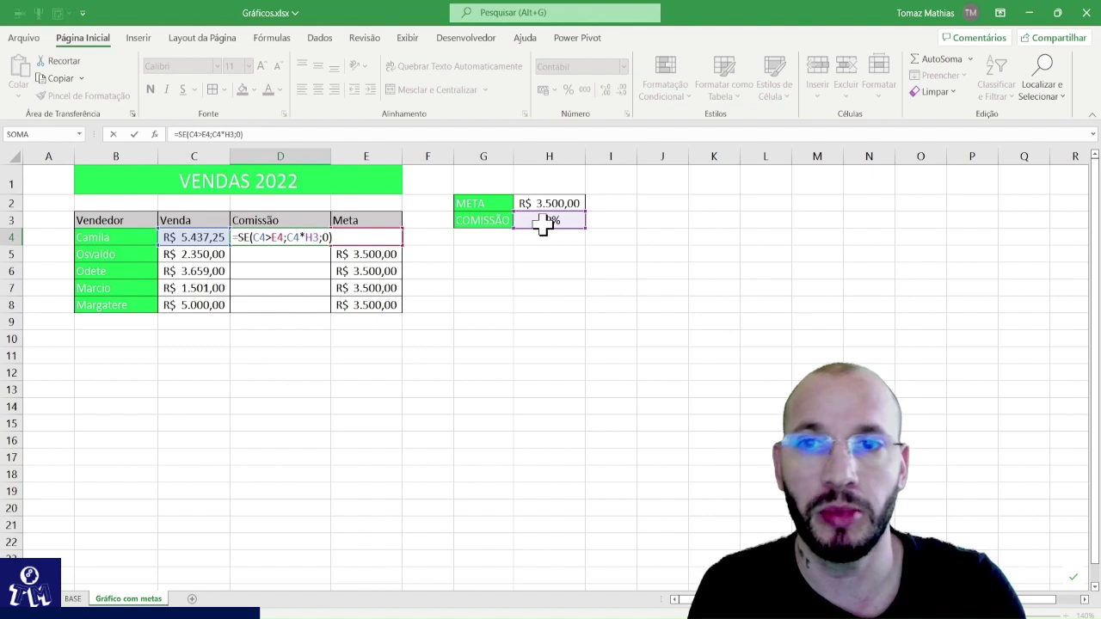
{"action": "key", "text": "Escape"}
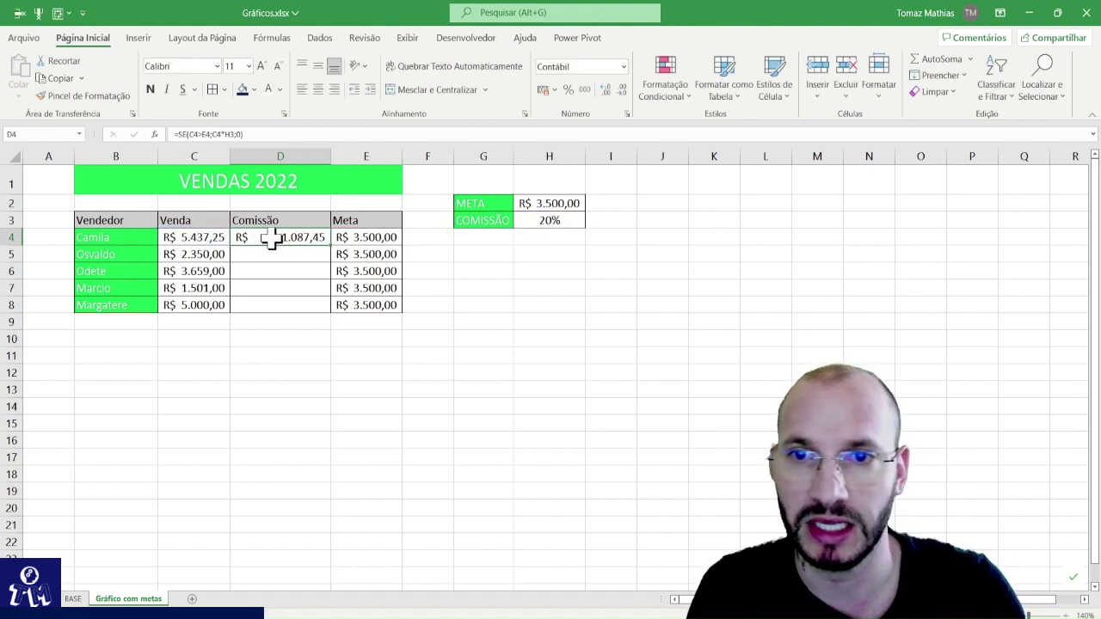
{"action": "key", "text": "Delete"}
Assign the name COMISSÃO to cell H3, which holds the commission percentage.
{"action": "left_click", "coordinate": [519, 221]}
{"action": "left_click", "coordinate": [44, 133]}
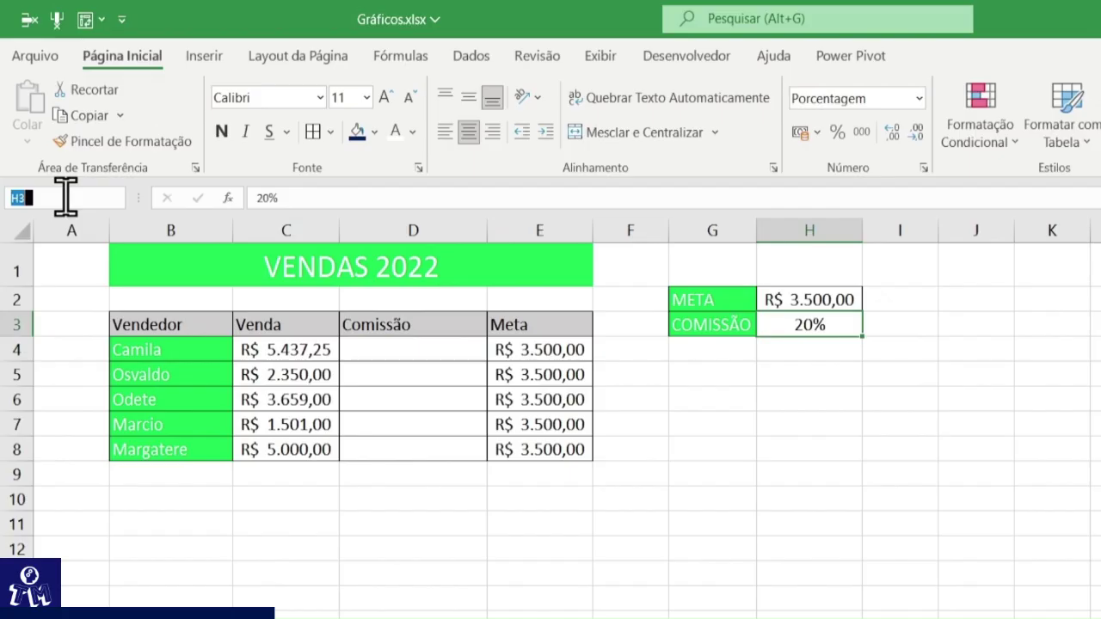
{"action": "type", "text": "COMISSÃO"}
{"action": "key", "text": "Return"}
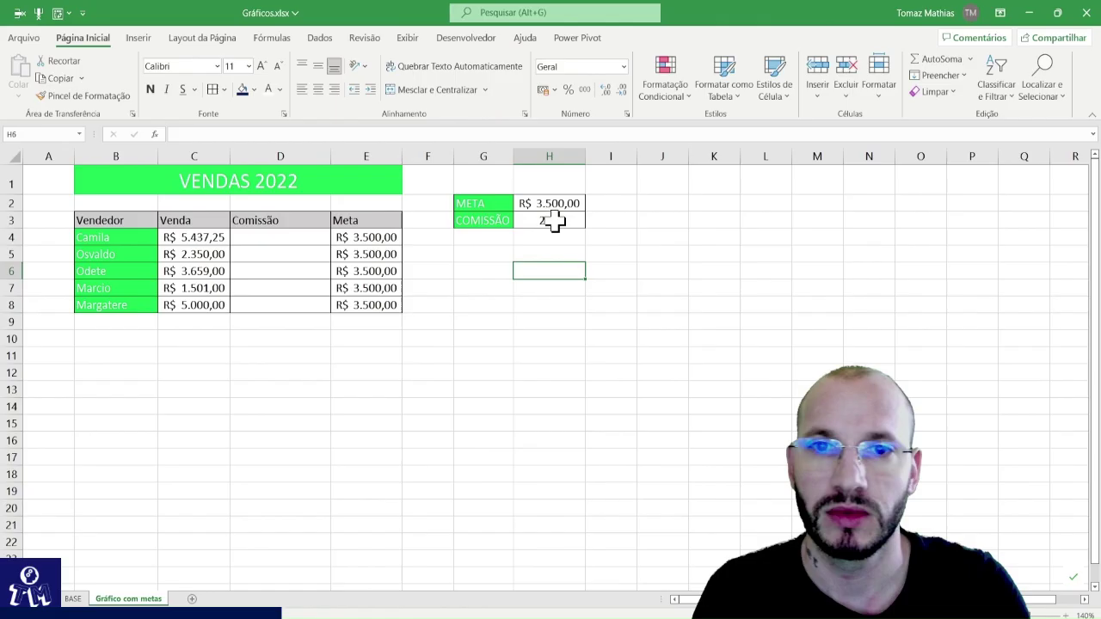
{"action": "left_click", "coordinate": [555, 221]}
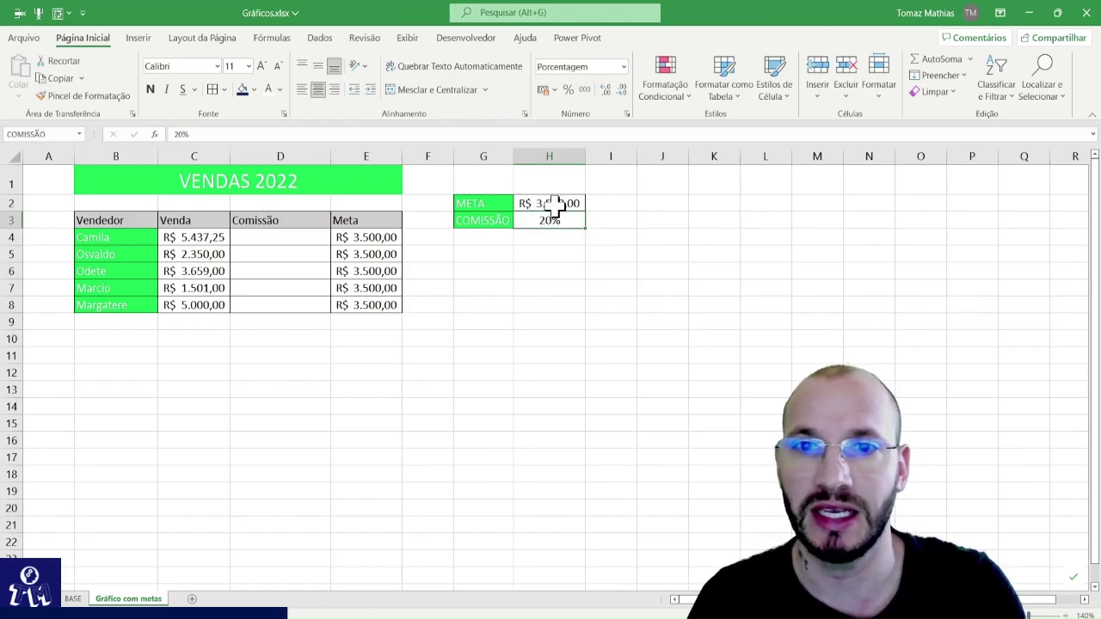
{"action": "left_click", "coordinate": [535, 206]}
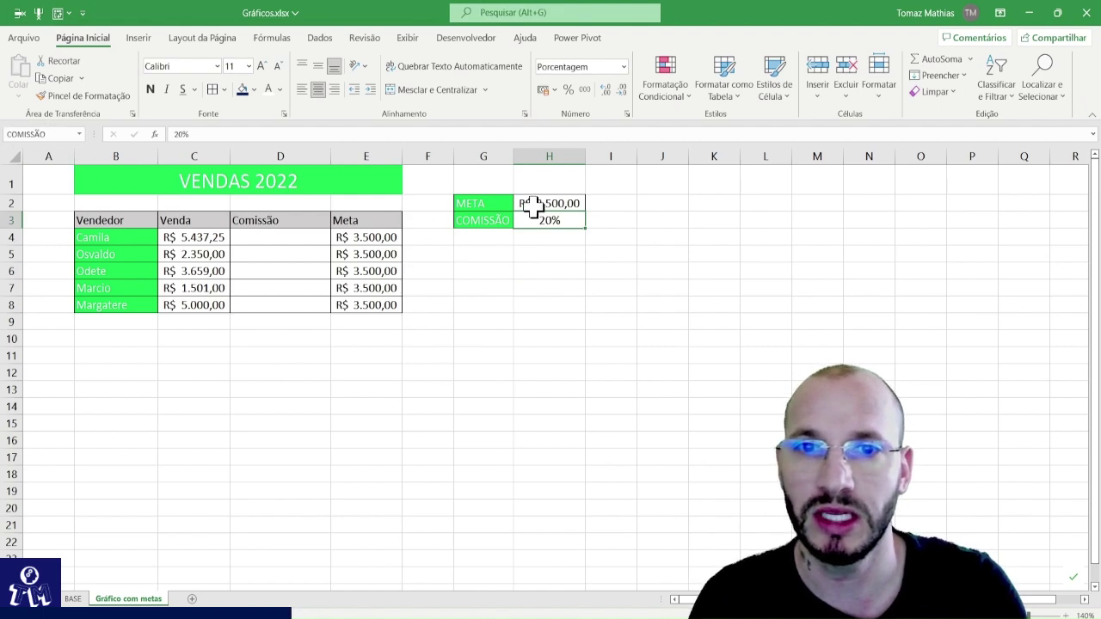
Start a new SE formula in commission cell D4 that tests whether C4>E4.
{"action": "left_click", "coordinate": [267, 241]}
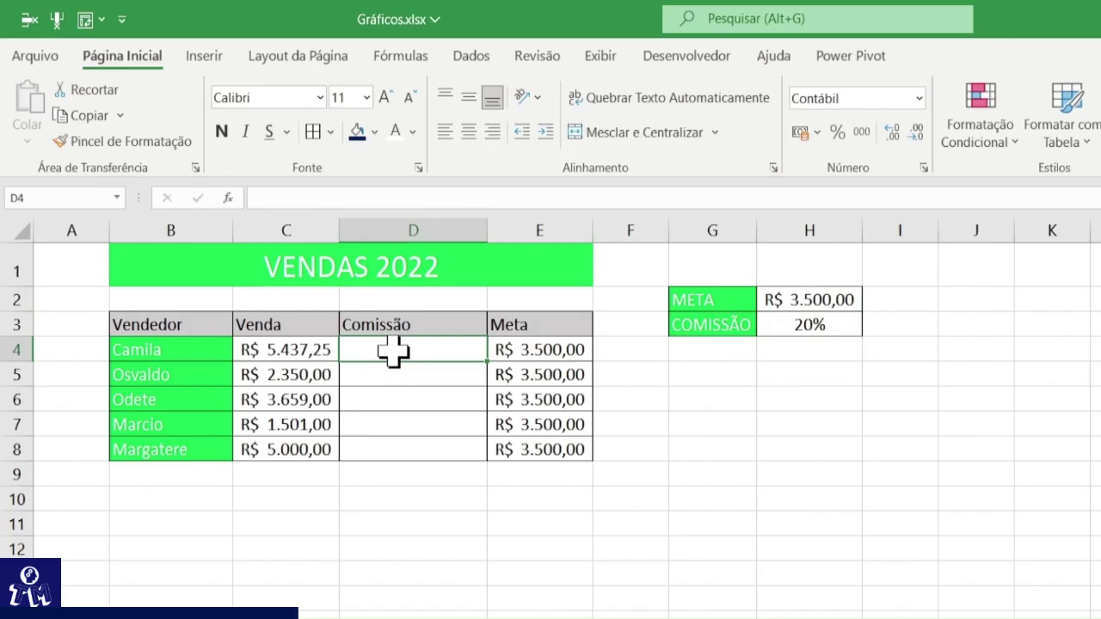
{"action": "double_click", "coordinate": [392, 350]}
{"action": "type", "text": "=SE("}
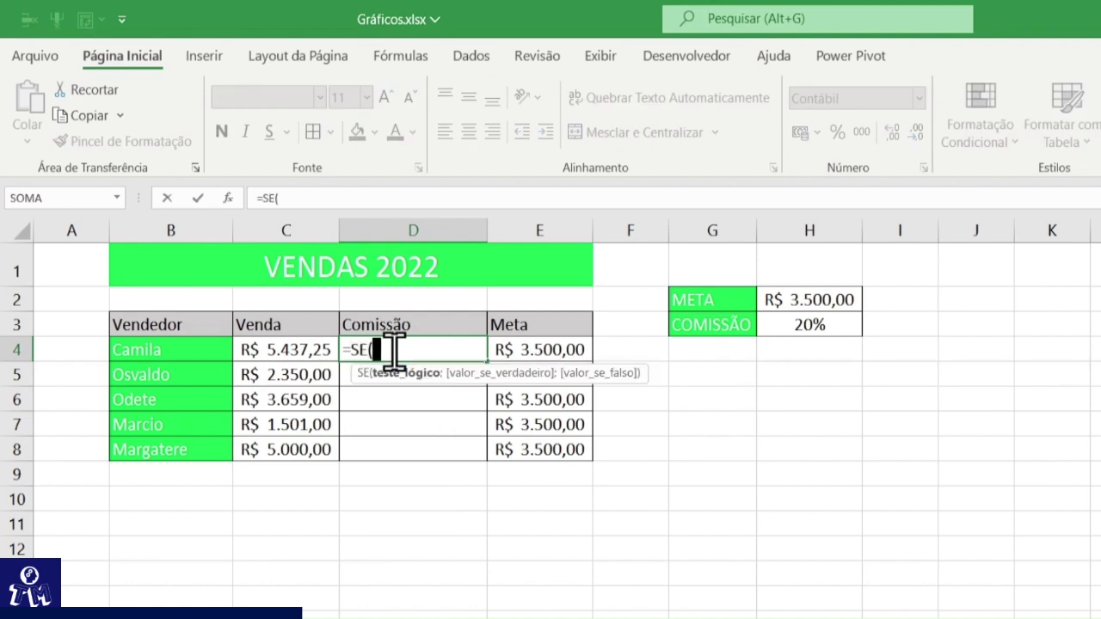
{"action": "left_click", "coordinate": [283, 348]}
{"action": "type", "text": ">"}
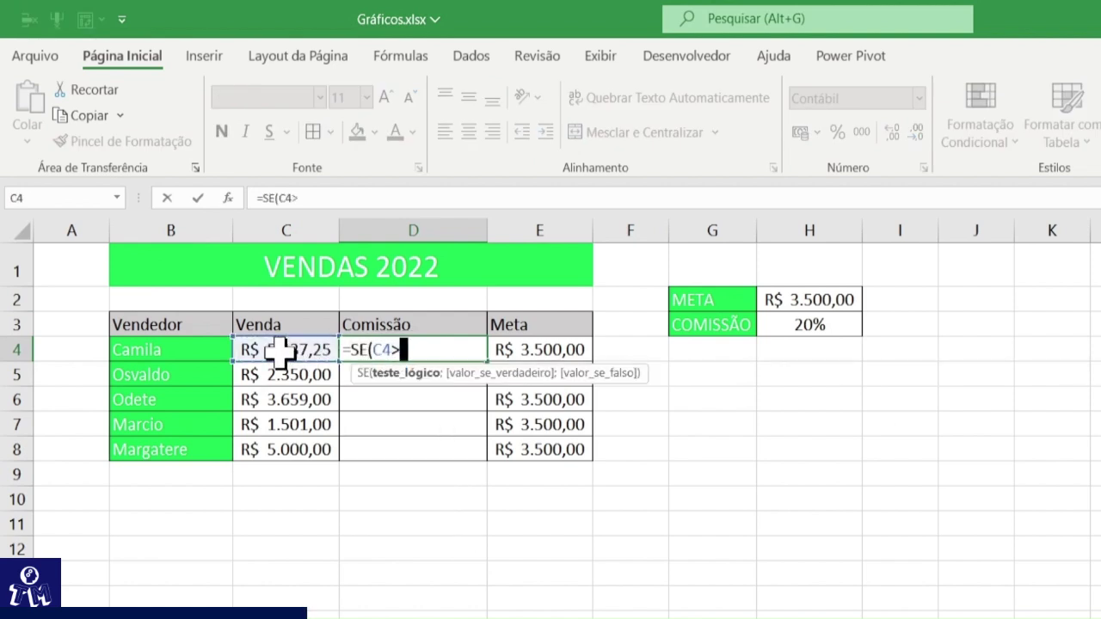
{"action": "left_click", "coordinate": [536, 348]}
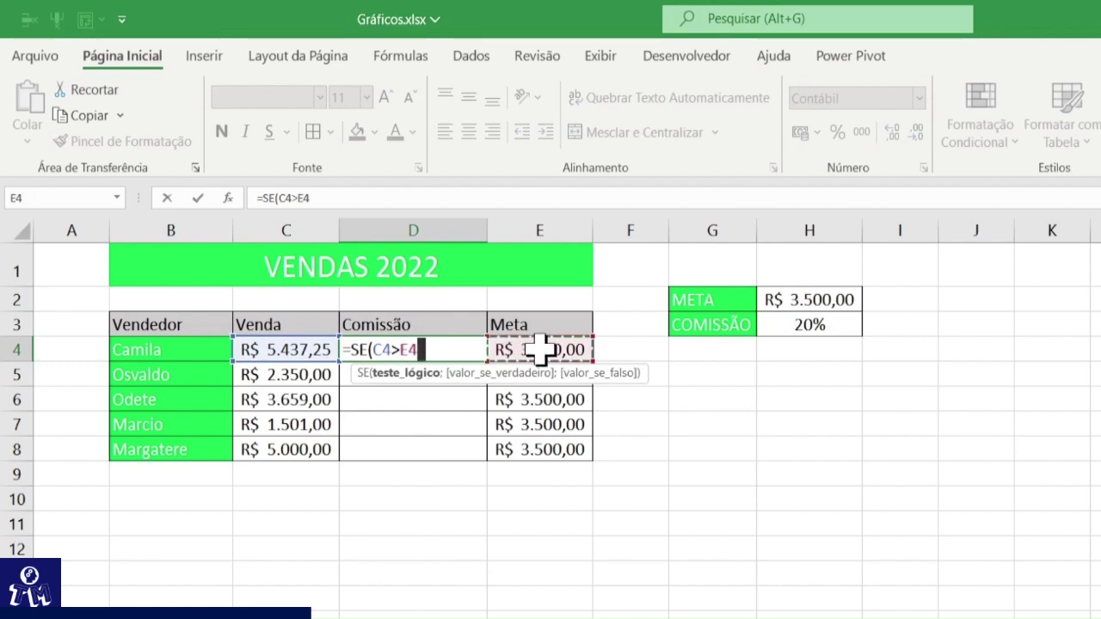
{"action": "type", "text": ";"}
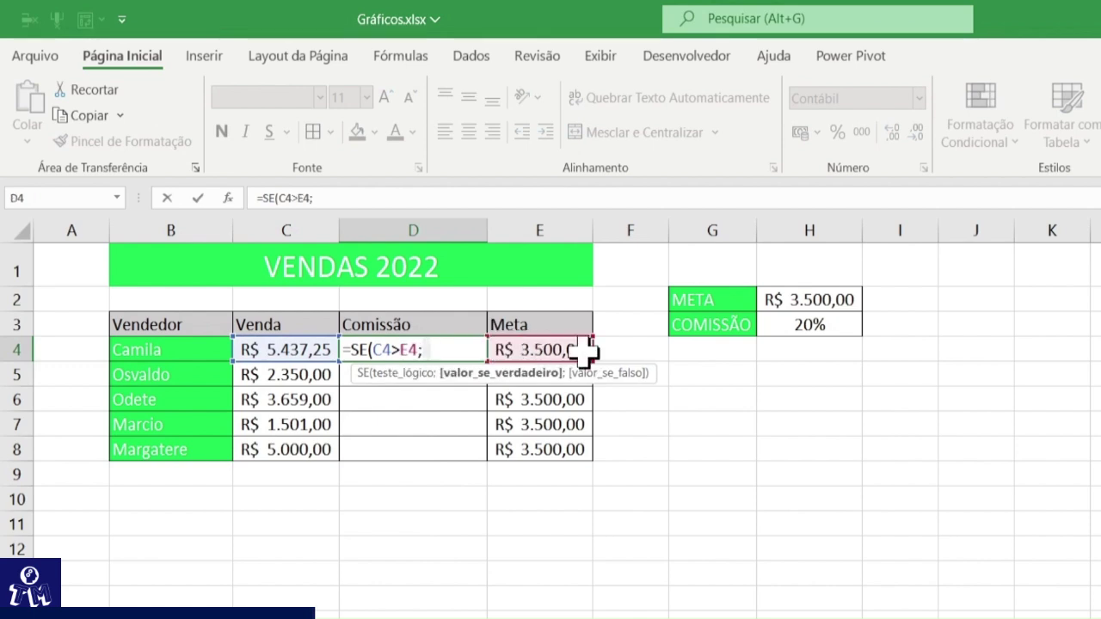
Finish the D4 formula as =SE(C4>E4;C4*COMISSÃO;0), using the named commission cell and 0 for the false case.
{"action": "left_click", "coordinate": [287, 348]}
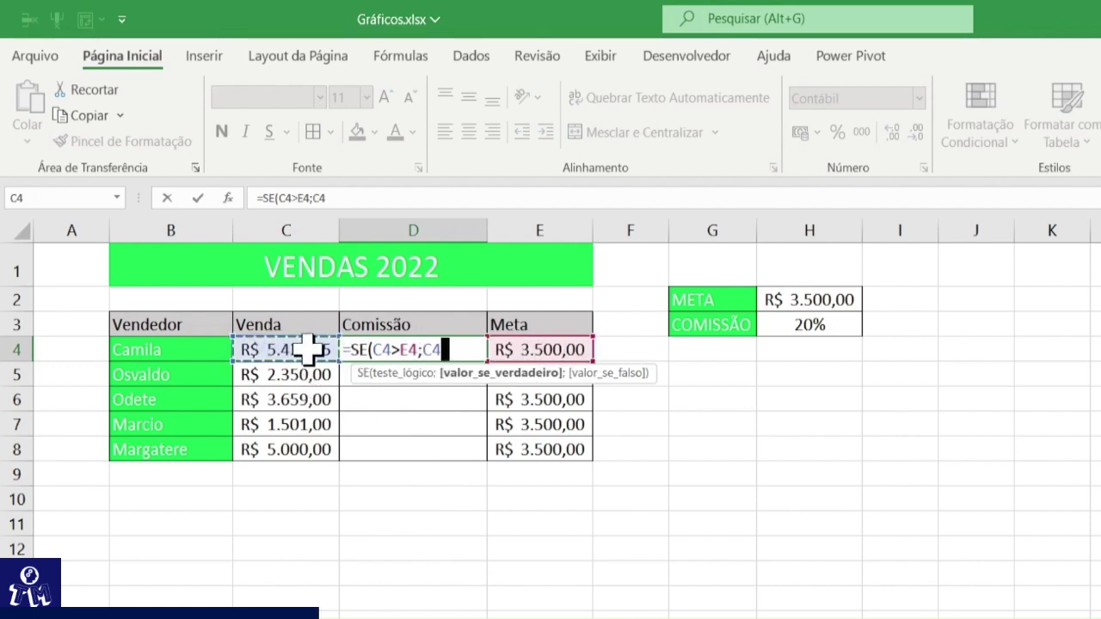
{"action": "type", "text": "*COMI"}
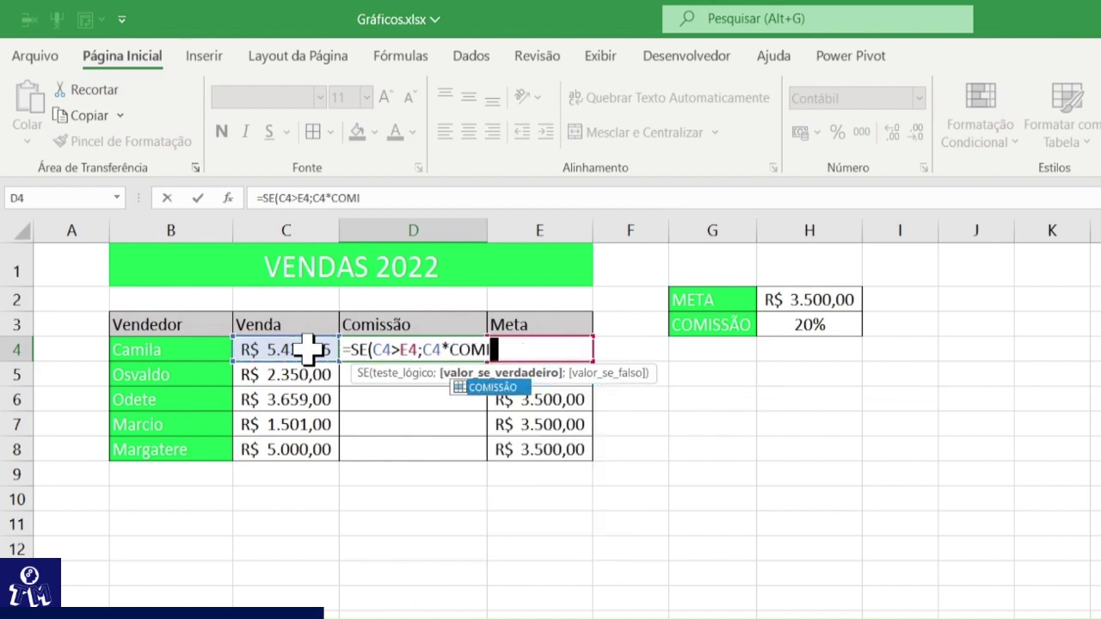
{"action": "key", "text": "Tab"}
{"action": "type", "text": ";"}
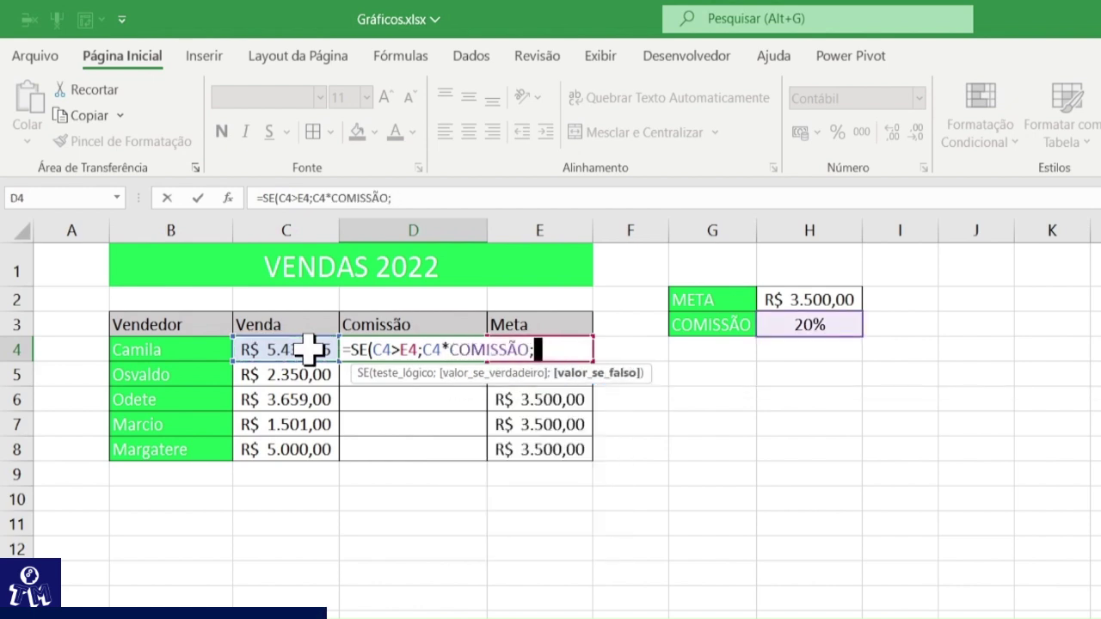
{"action": "type", "text": "0)"}
{"action": "key", "text": "ctrl+Return"}
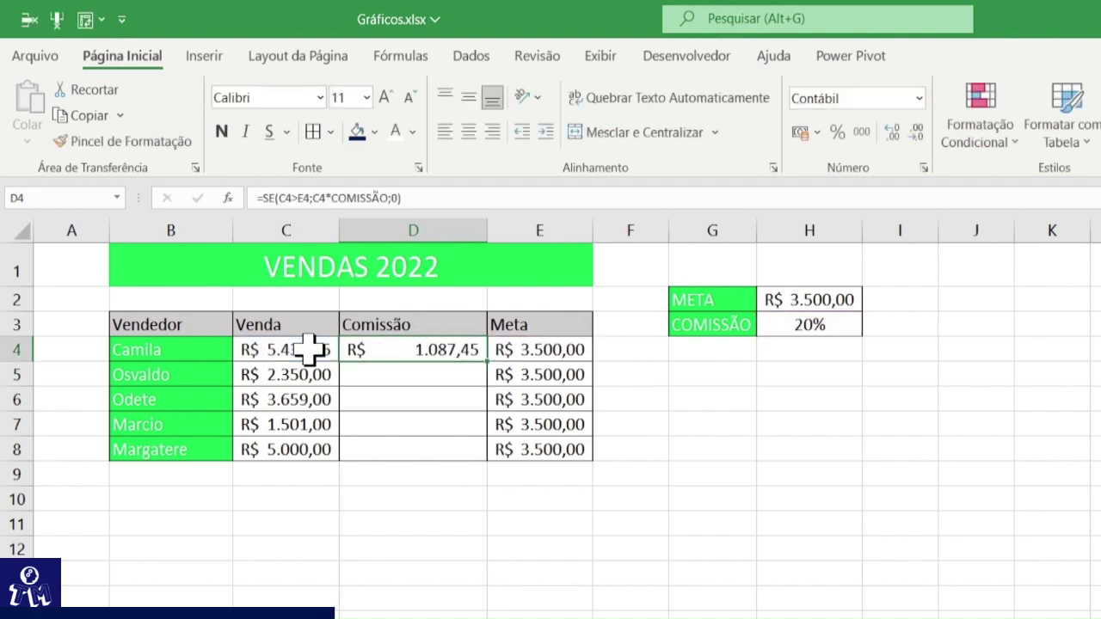
Copy the D4 commission formula into cells D5 through D8 for the remaining sellers.
{"action": "key", "text": "ctrl+c"}
{"action": "key", "text": "Down"}
{"action": "key", "text": "ctrl+v"}
{"action": "key", "text": "Down"}
{"action": "key", "text": "ctrl+v"}
{"action": "key", "text": "Down"}
{"action": "key", "text": "ctrl+v"}
{"action": "key", "text": "Down"}
{"action": "key", "text": "ctrl+v"}
{"action": "left_click", "coordinate": [840, 473]}
Fill the sales cells C8, C6 and C4 with dark blue and undo the fill.
{"action": "left_click", "coordinate": [290, 447]}
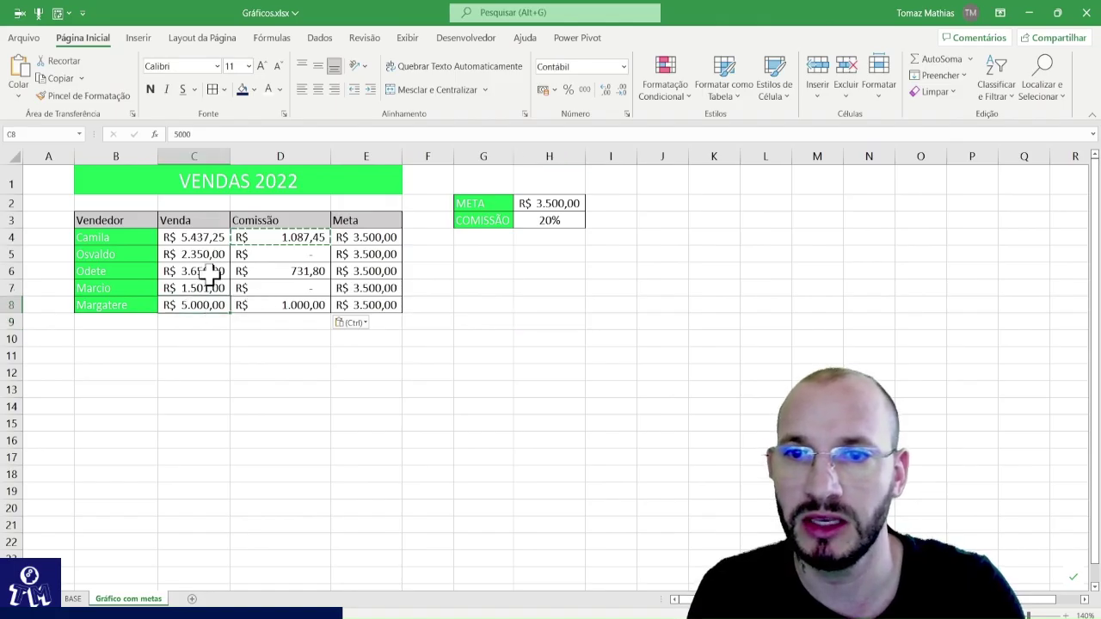
{"action": "left_click", "coordinate": [210, 271], "text": "ctrl"}
{"action": "left_click", "coordinate": [215, 237], "text": "ctrl"}
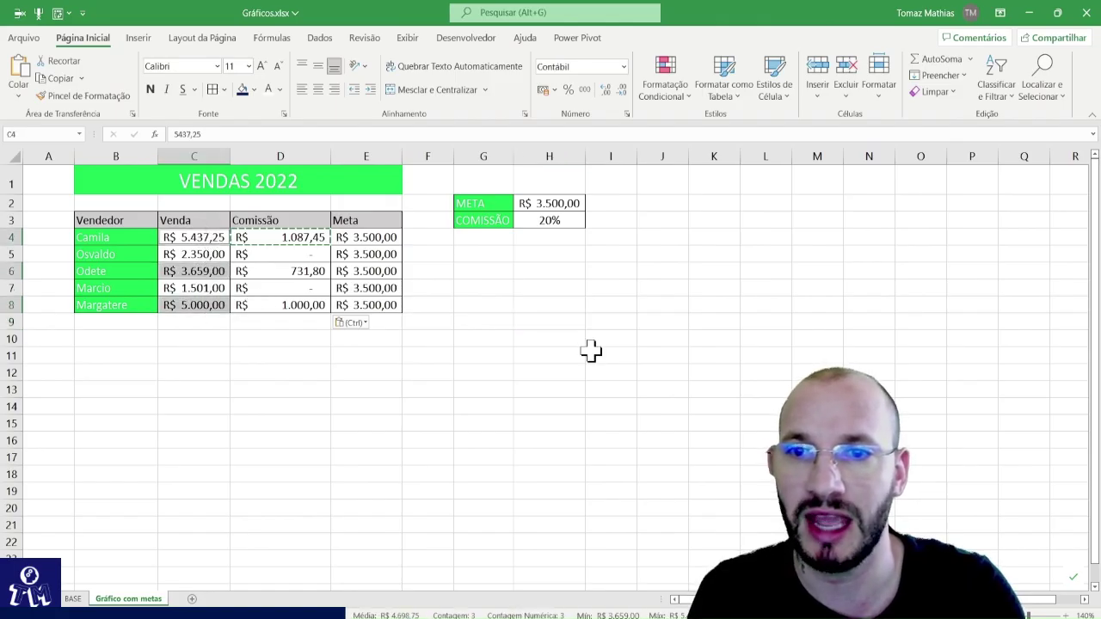
{"action": "left_click", "coordinate": [243, 89]}
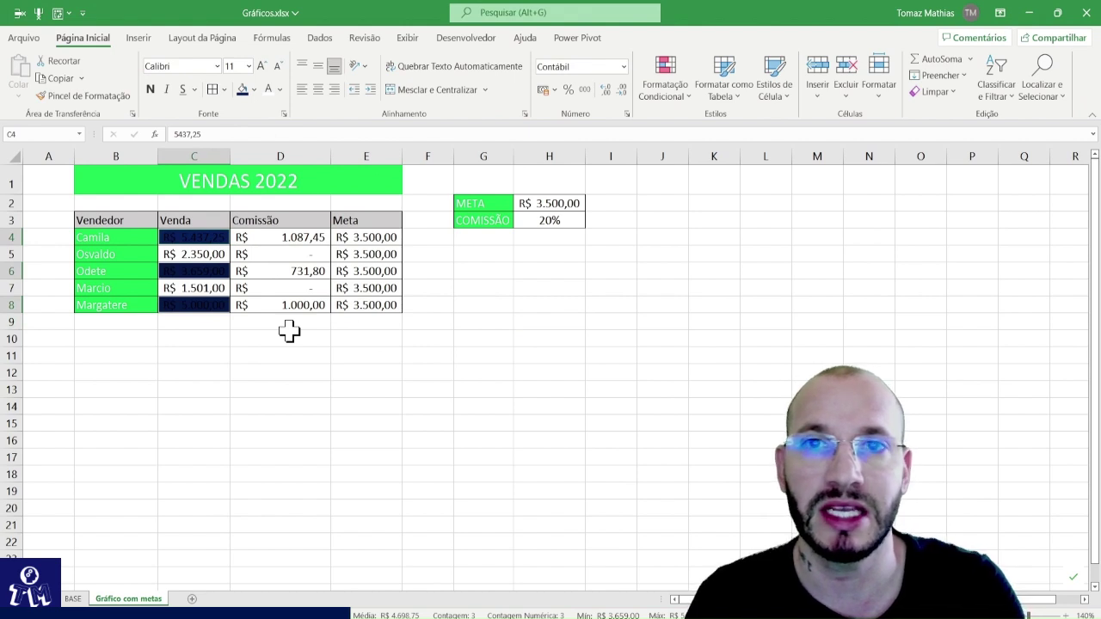
{"action": "left_click", "coordinate": [308, 241]}
{"action": "left_click", "coordinate": [320, 256]}
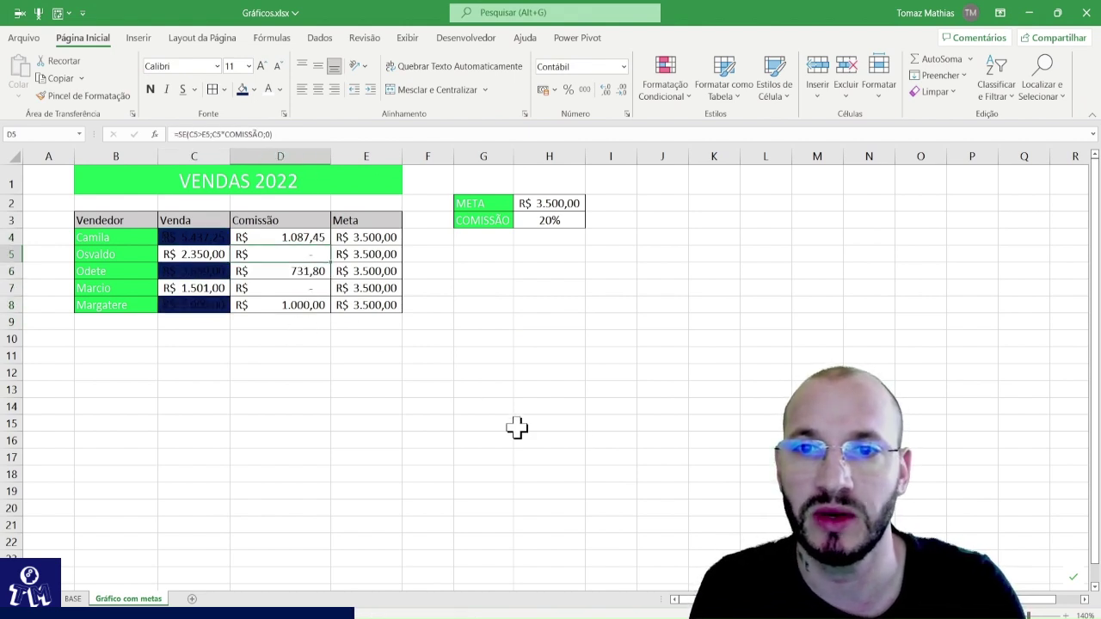
{"action": "key", "text": "ctrl+z"}
Set the META value in H2 to 2000 and check the sale and commission in row 5.
{"action": "left_click", "coordinate": [543, 204]}
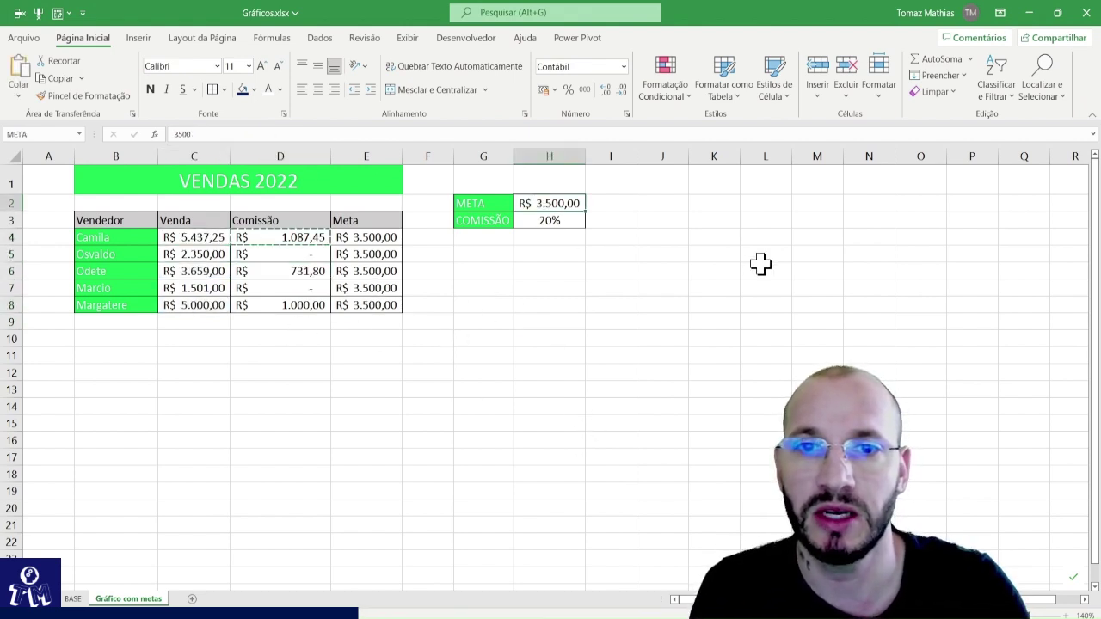
{"action": "type", "text": "2000"}
{"action": "key", "text": "Return"}
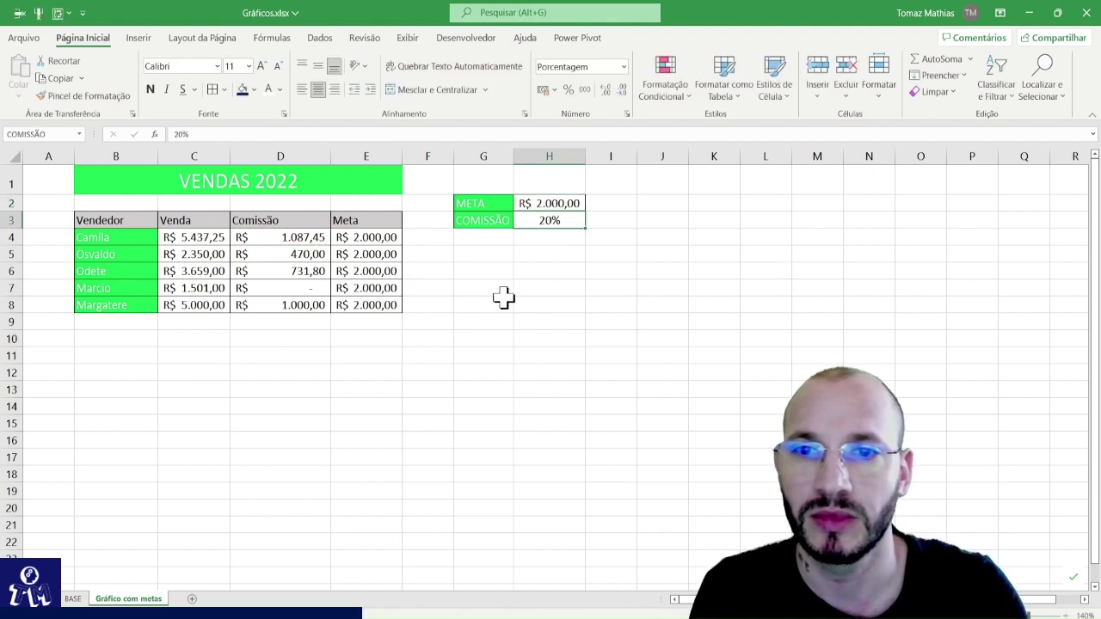
{"action": "left_click", "coordinate": [315, 254]}
{"action": "left_click_drag", "start_coordinate": [186, 258], "coordinate": [295, 255]}
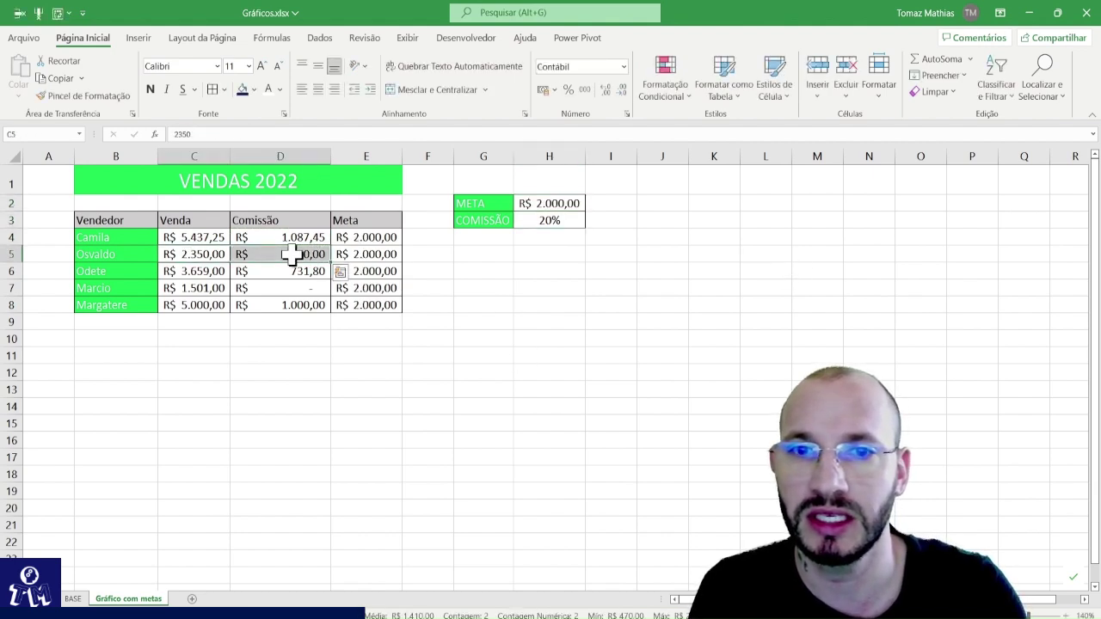
Set the META value in H2 to 500 and check the commissions in D4:D8.
{"action": "left_click", "coordinate": [537, 205]}
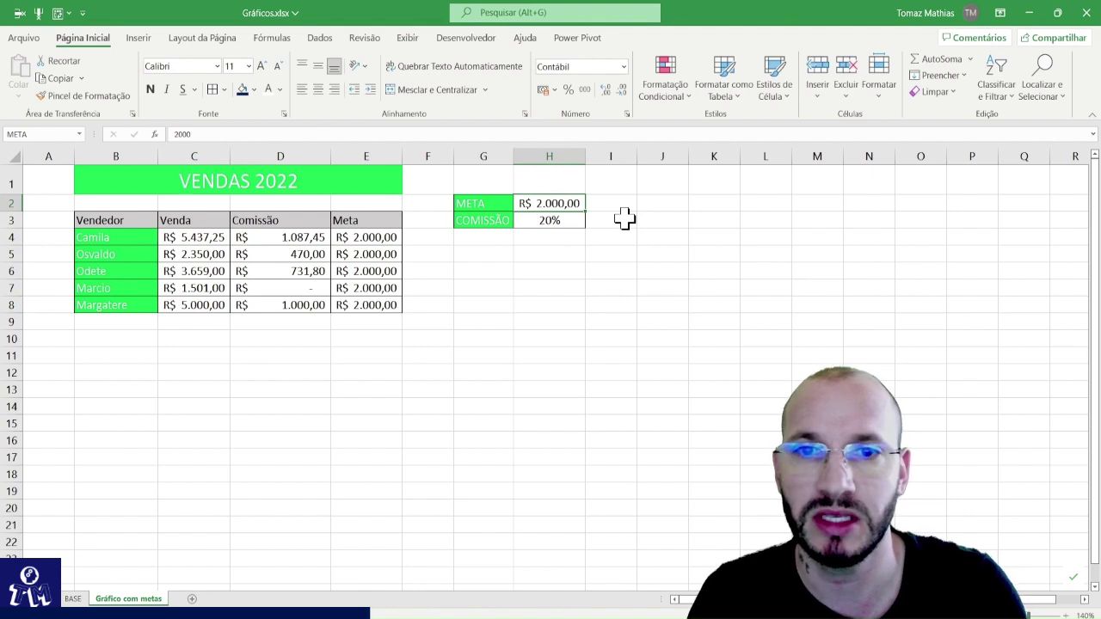
{"action": "type", "text": "500"}
{"action": "key", "text": "Return"}
{"action": "left_click_drag", "start_coordinate": [295, 239], "coordinate": [297, 301]}
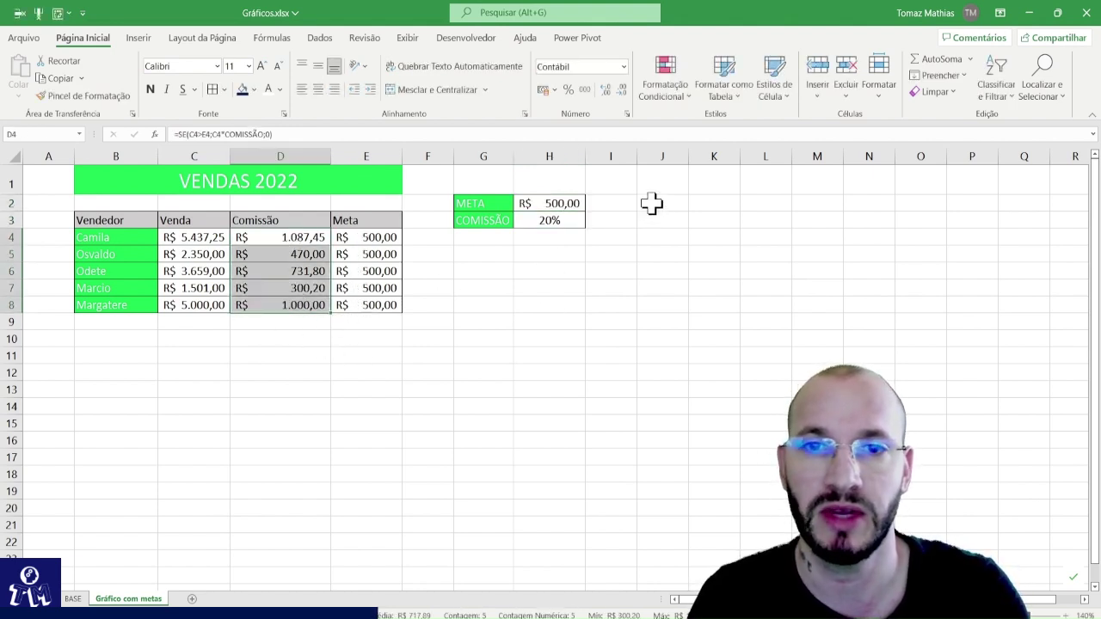
Set the META value in H2 back to 3500.
{"action": "left_click", "coordinate": [555, 203]}
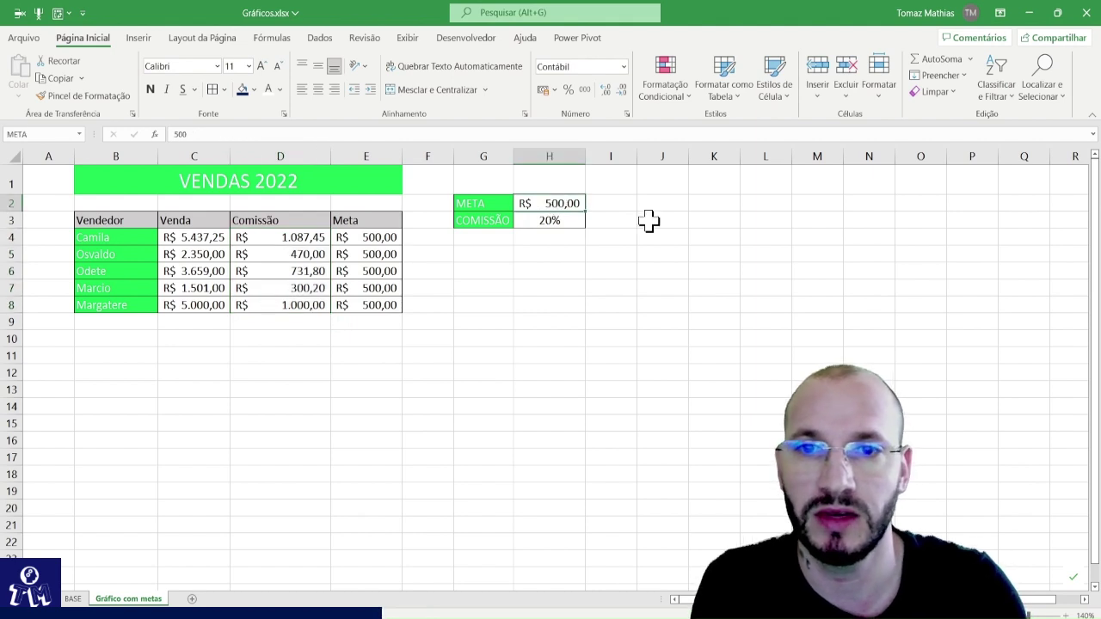
{"action": "type", "text": "3.50"}
{"action": "type", "text": "00"}
{"action": "key", "text": "Return"}
{"action": "left_click", "coordinate": [534, 337]}
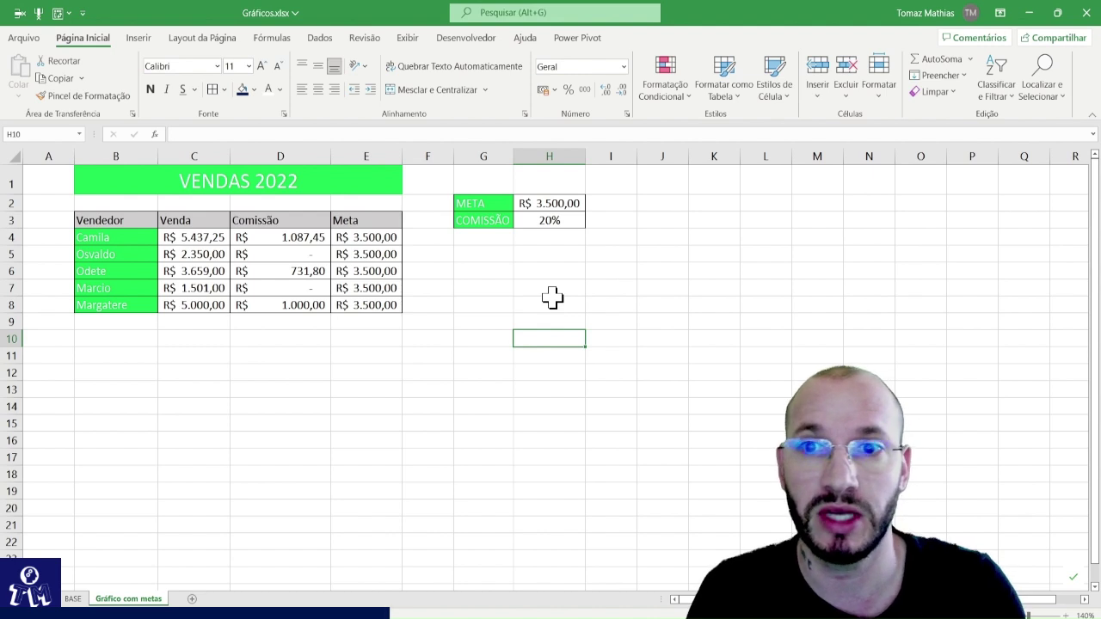
{"action": "left_click", "coordinate": [487, 391]}
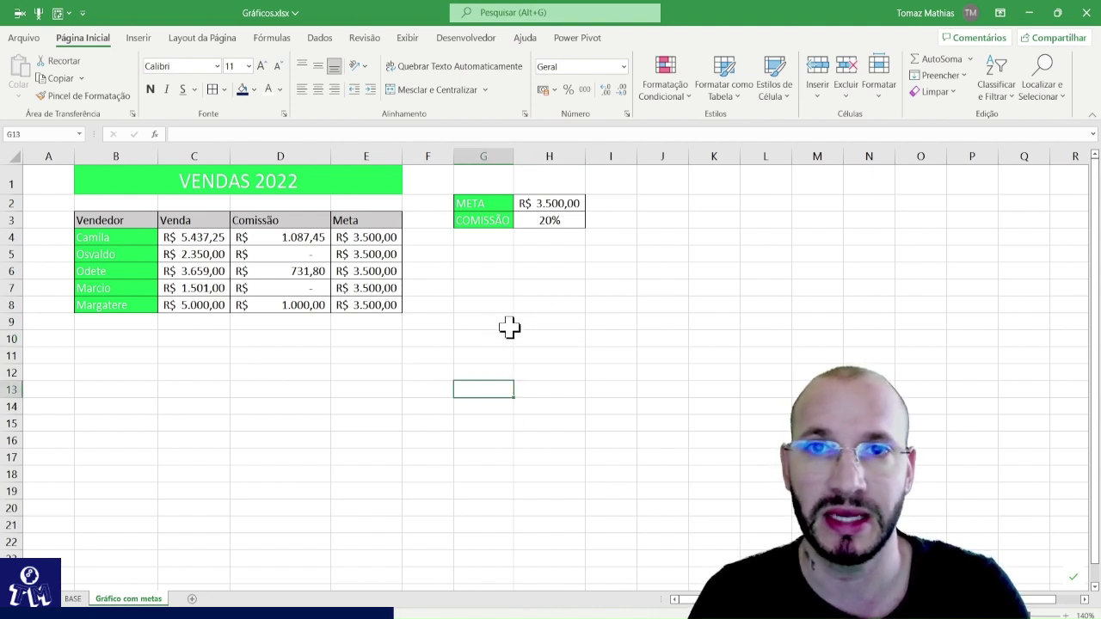
Insert a clustered column chart from B3:C8 and place it below the META and COMISSÃO cells.
{"action": "left_click_drag", "start_coordinate": [94, 215], "coordinate": [189, 297]}
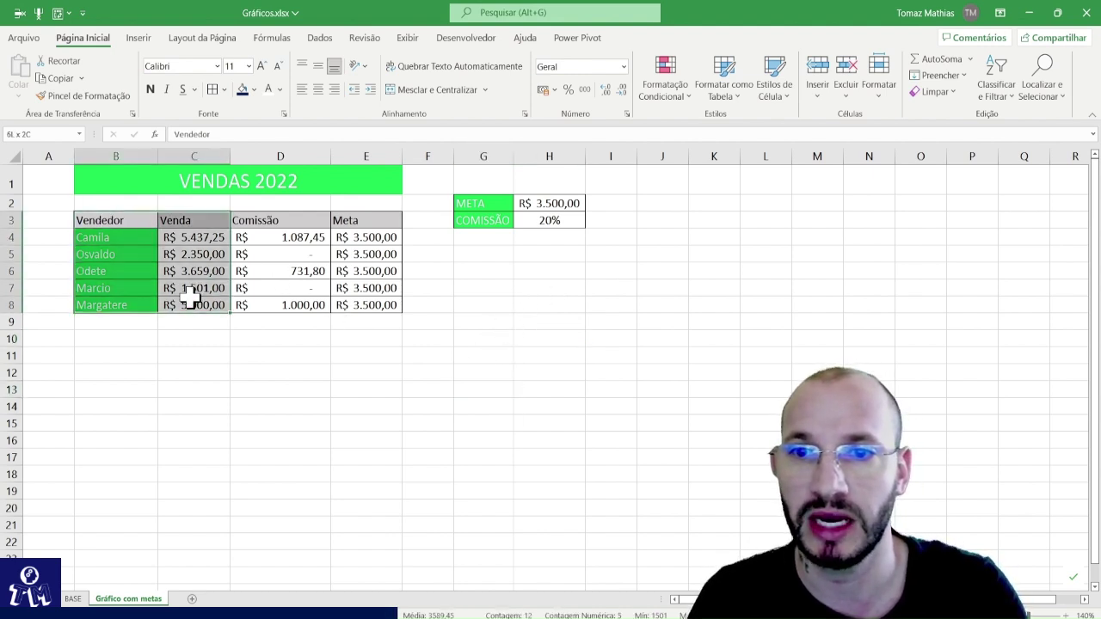
{"action": "key", "text": "ctrl+q"}
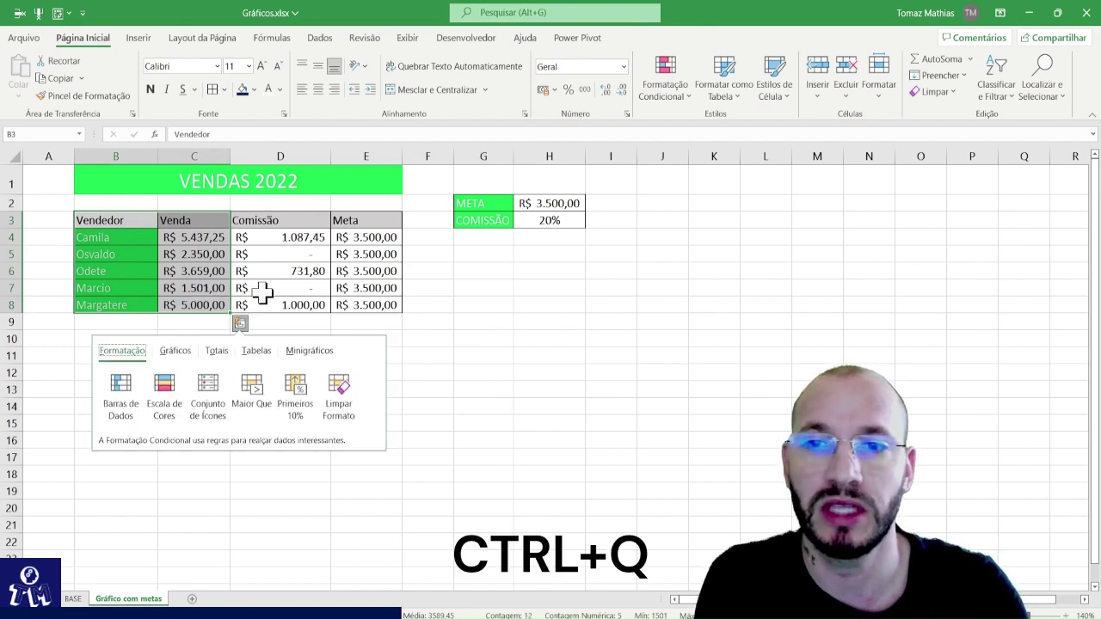
{"action": "left_click", "coordinate": [172, 351]}
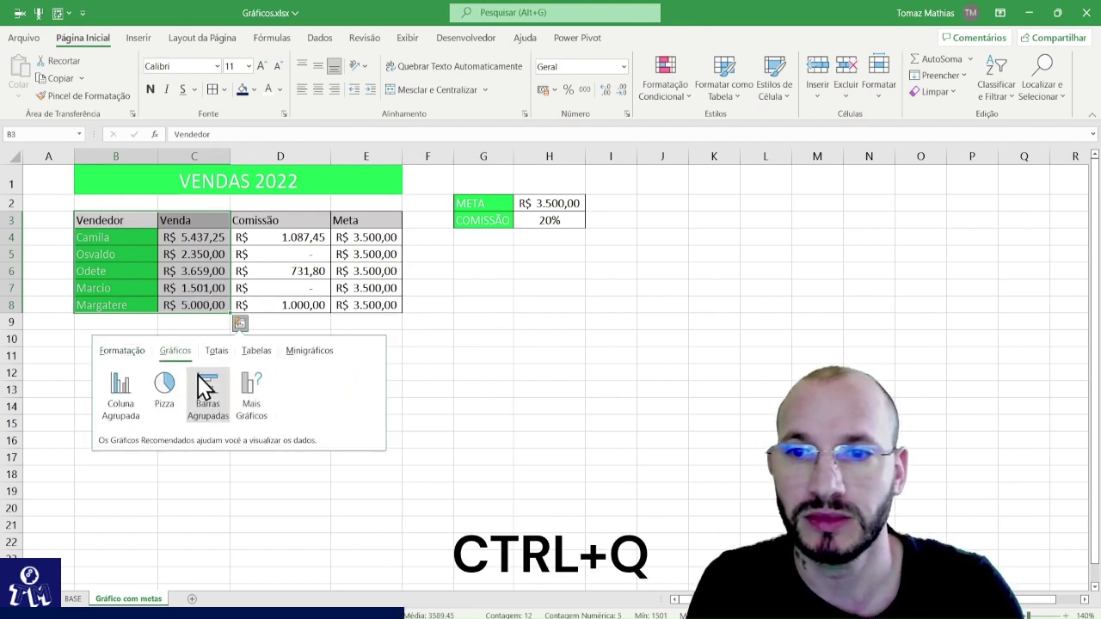
{"action": "left_click", "coordinate": [123, 396]}
{"action": "left_click_drag", "start_coordinate": [640, 273], "coordinate": [728, 274]}
{"action": "left_click", "coordinate": [551, 366]}
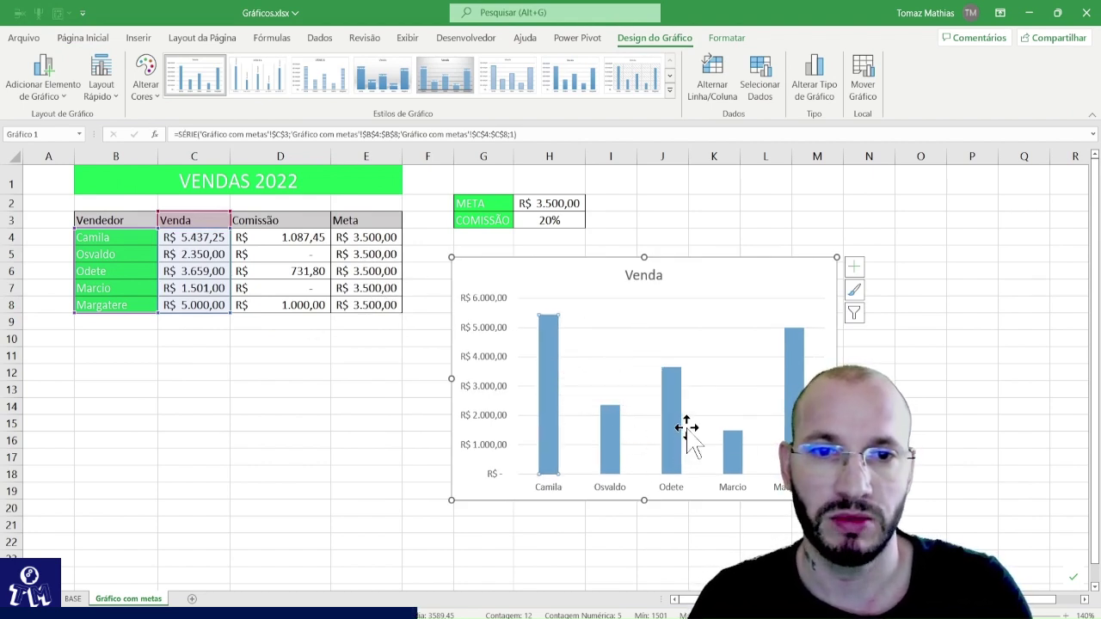
{"action": "left_click_drag", "start_coordinate": [777, 274], "coordinate": [790, 263]}
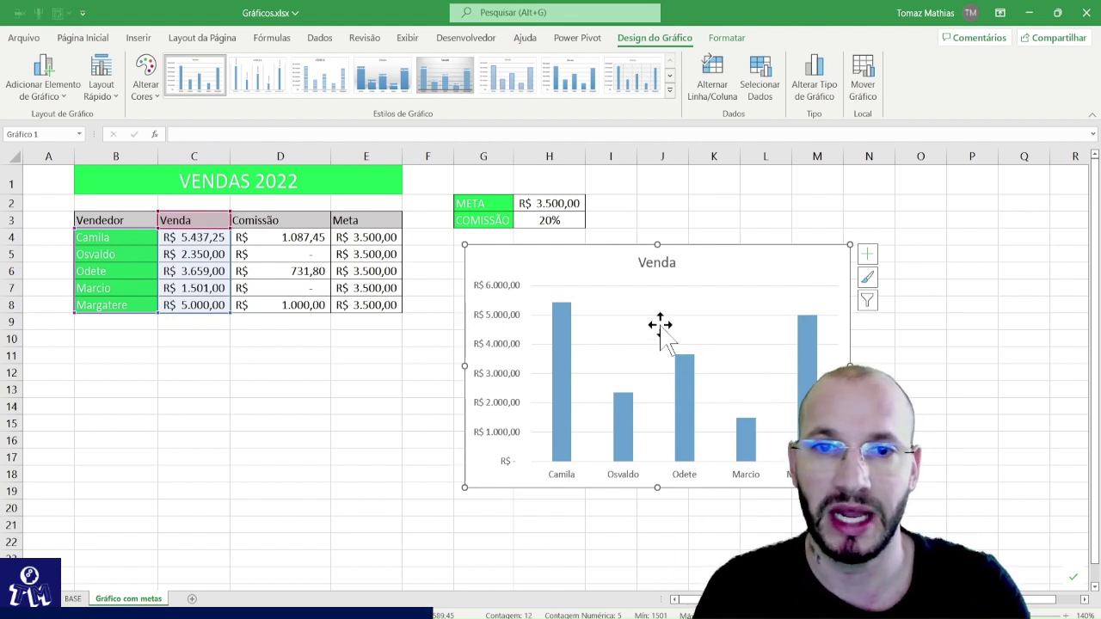
Add a second data series named meta to the Venda chart's data source.
{"action": "right_click", "coordinate": [695, 289]}
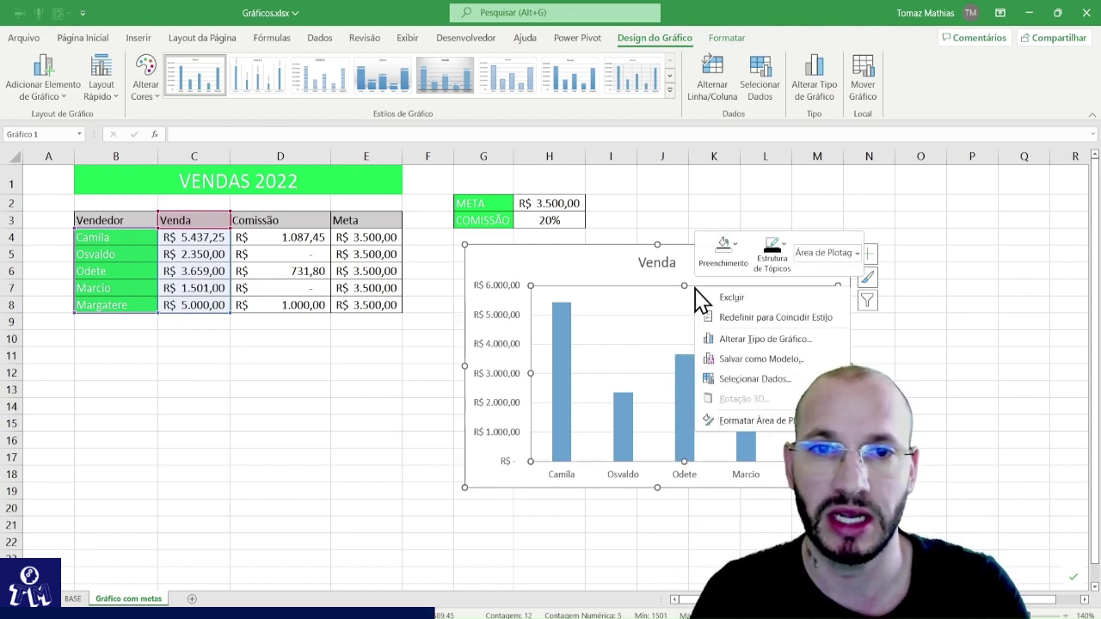
{"action": "left_click", "coordinate": [772, 385]}
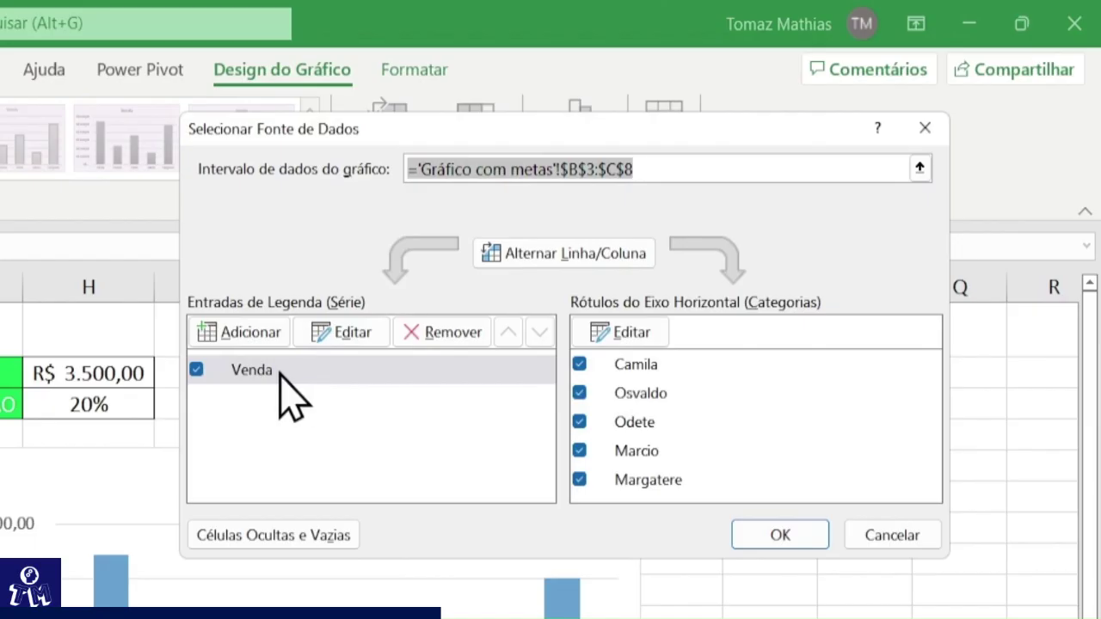
{"action": "left_click", "coordinate": [243, 327]}
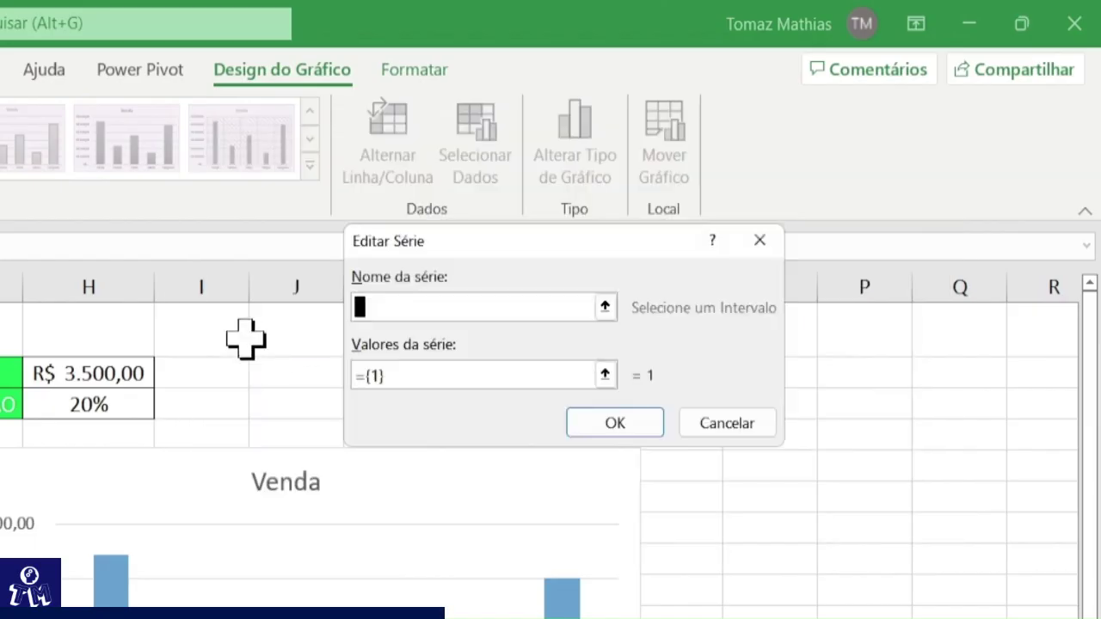
{"action": "type", "text": "mE"}
{"action": "key", "text": "BackSpace"}
{"action": "key", "text": "BackSpace"}
{"action": "type", "text": "meta"}
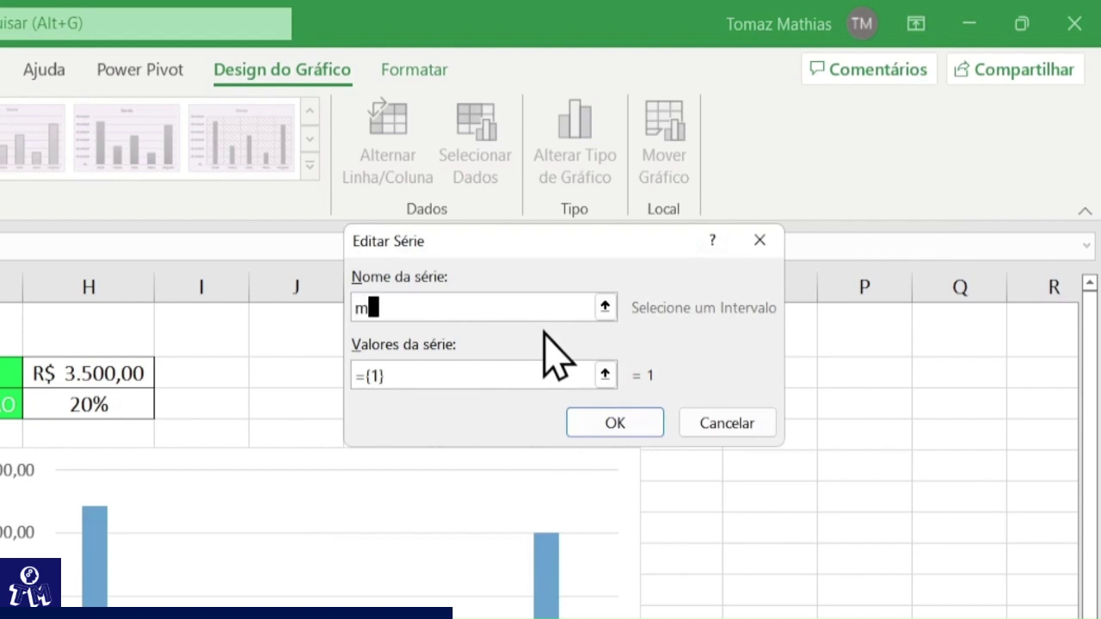
Use the Meta column range E4:E8 as the new series' values and apply the data source changes.
{"action": "left_click_drag", "start_coordinate": [432, 376], "coordinate": [288, 374]}
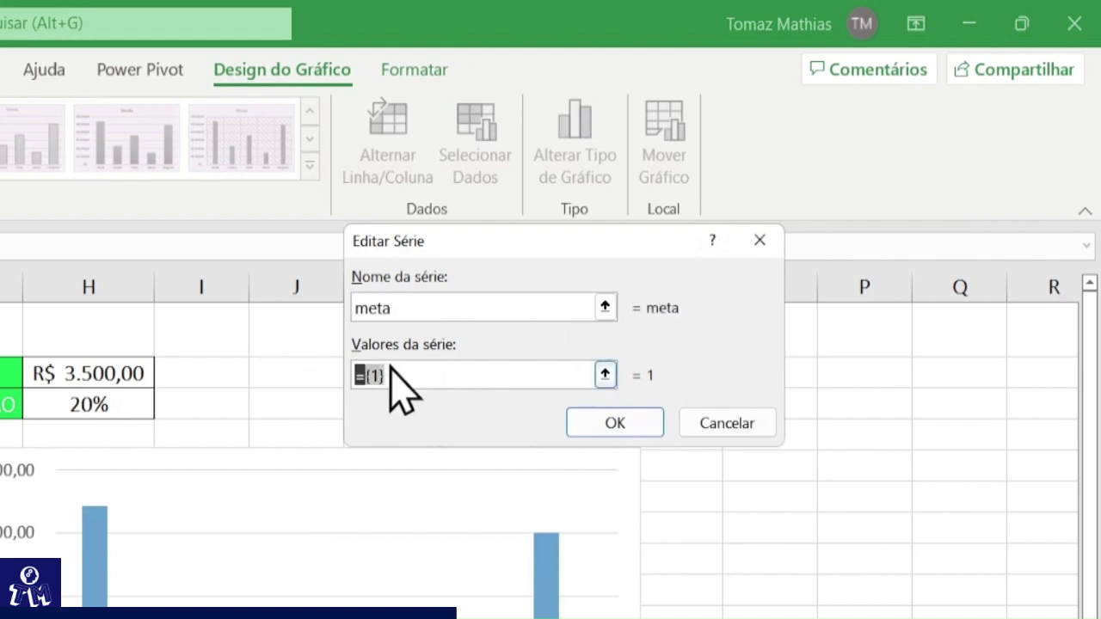
{"action": "key", "text": "BackSpace"}
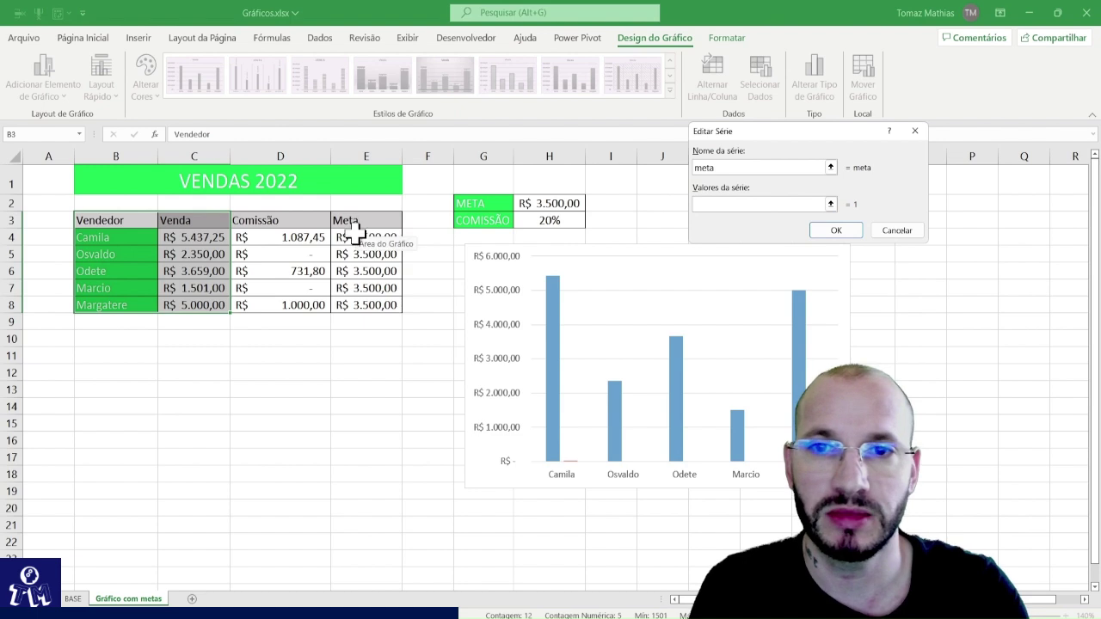
{"action": "left_click_drag", "start_coordinate": [355, 234], "coordinate": [365, 307]}
{"action": "left_click", "coordinate": [835, 230]}
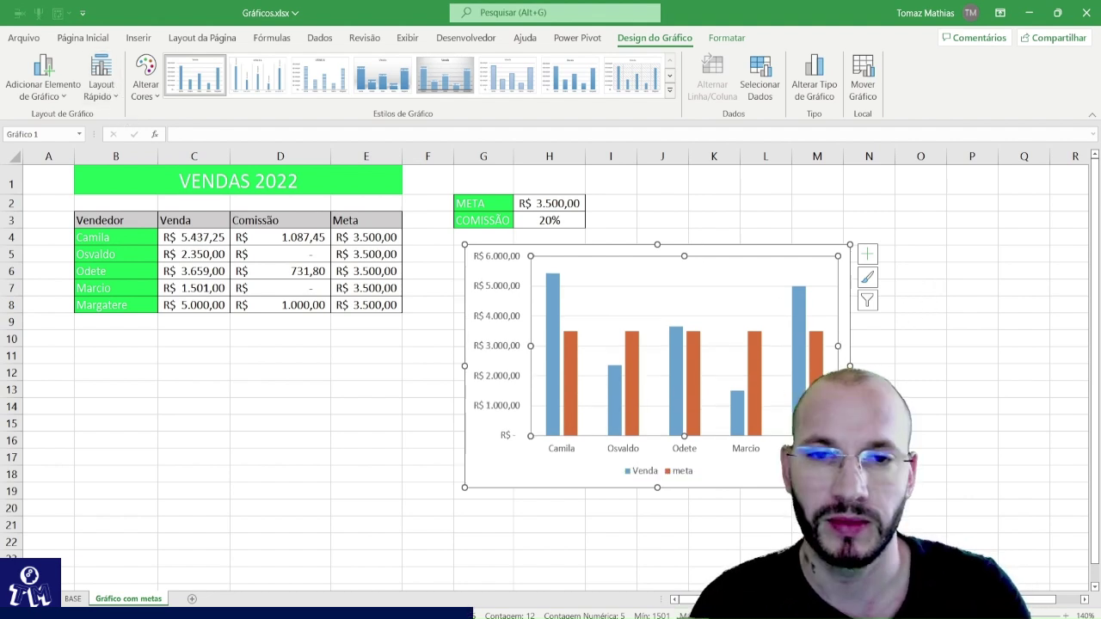
{"action": "left_click", "coordinate": [972, 491]}
Enlarge the chart and reposition it over columns C to J, starting around row 7.
{"action": "left_click", "coordinate": [682, 250]}
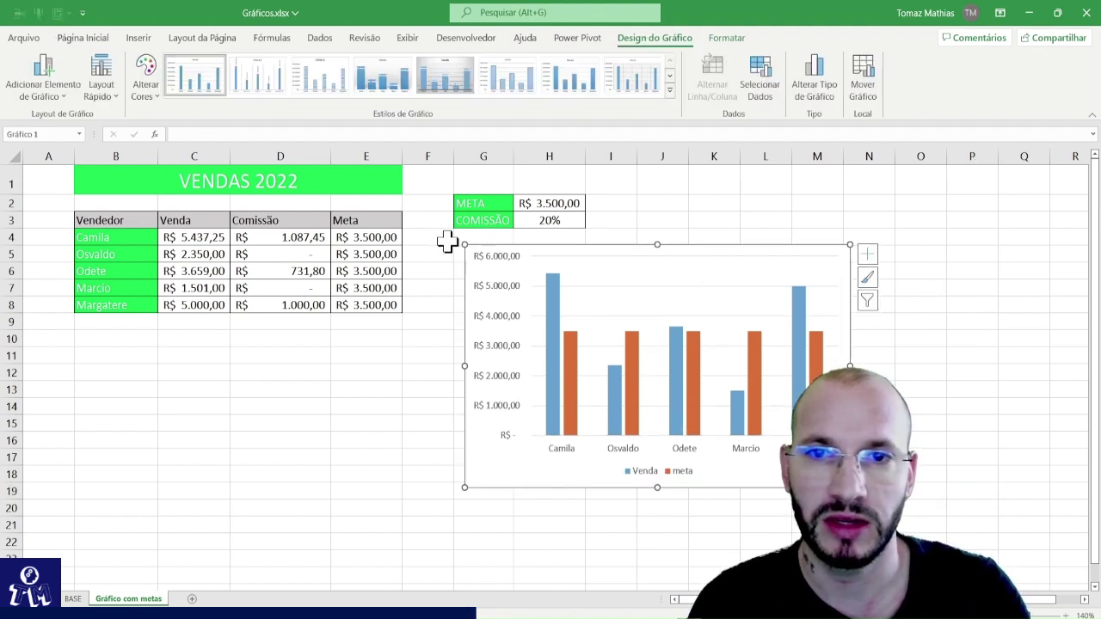
{"action": "left_click_drag", "start_coordinate": [465, 245], "coordinate": [312, 198]}
{"action": "left_click_drag", "start_coordinate": [705, 221], "coordinate": [545, 327]}
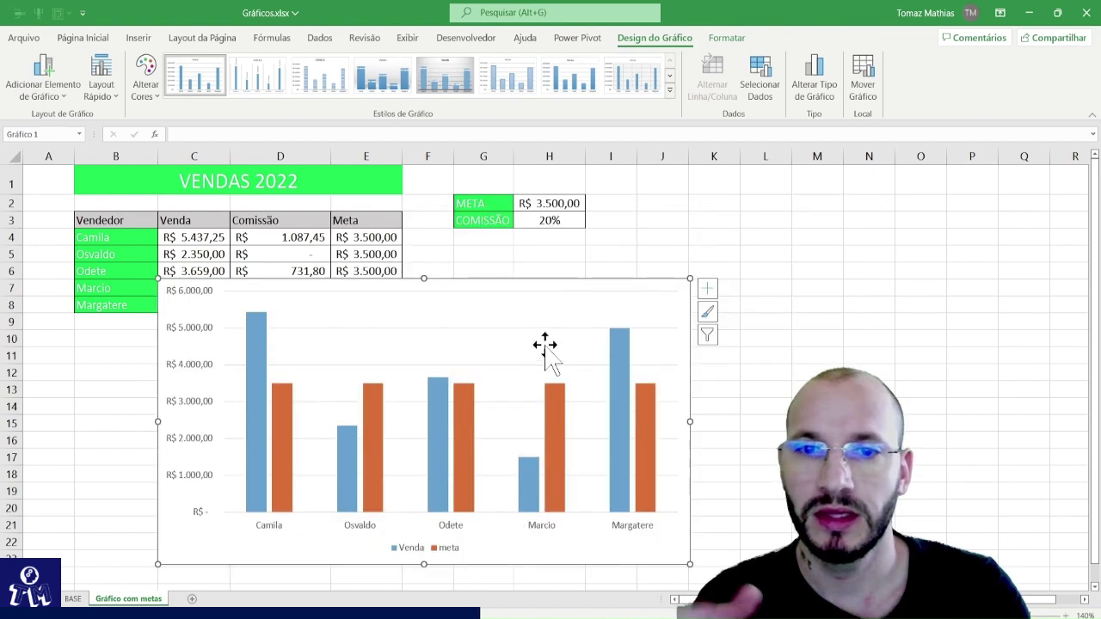
Change the chart's meta series to the 2D Line chart type so it crosses the Venda columns.
{"action": "left_click", "coordinate": [258, 383]}
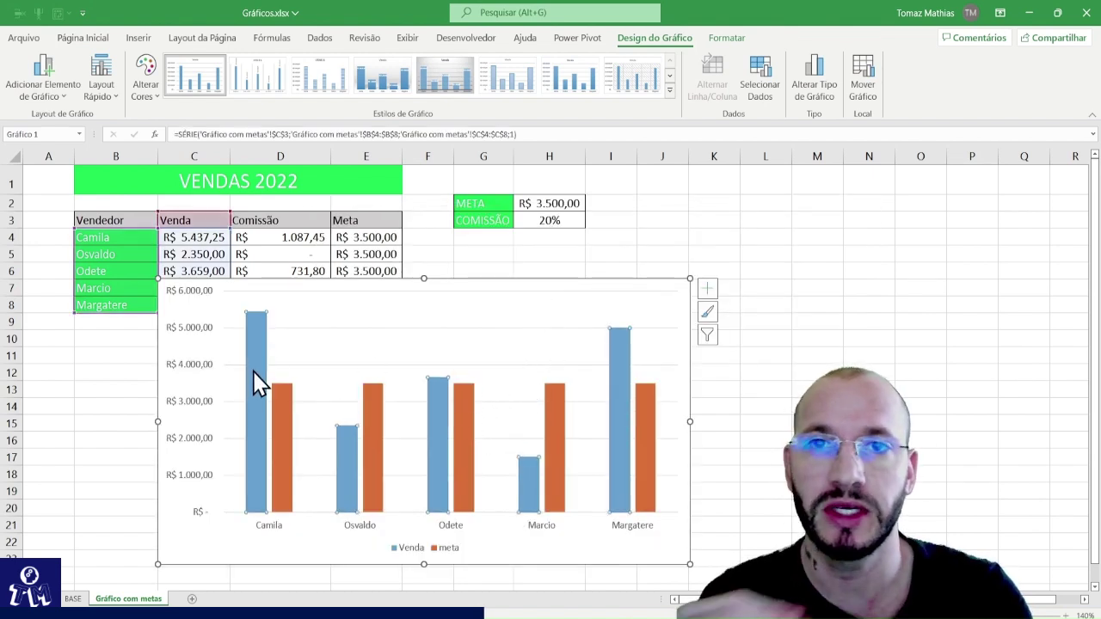
{"action": "left_click", "coordinate": [288, 406]}
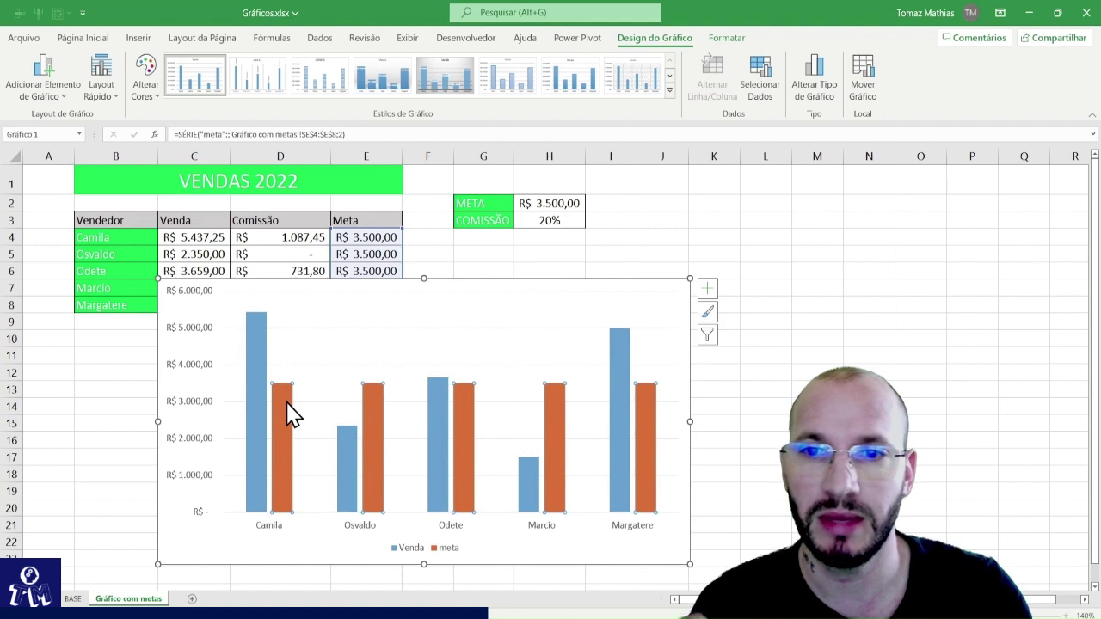
{"action": "left_click", "coordinate": [531, 348]}
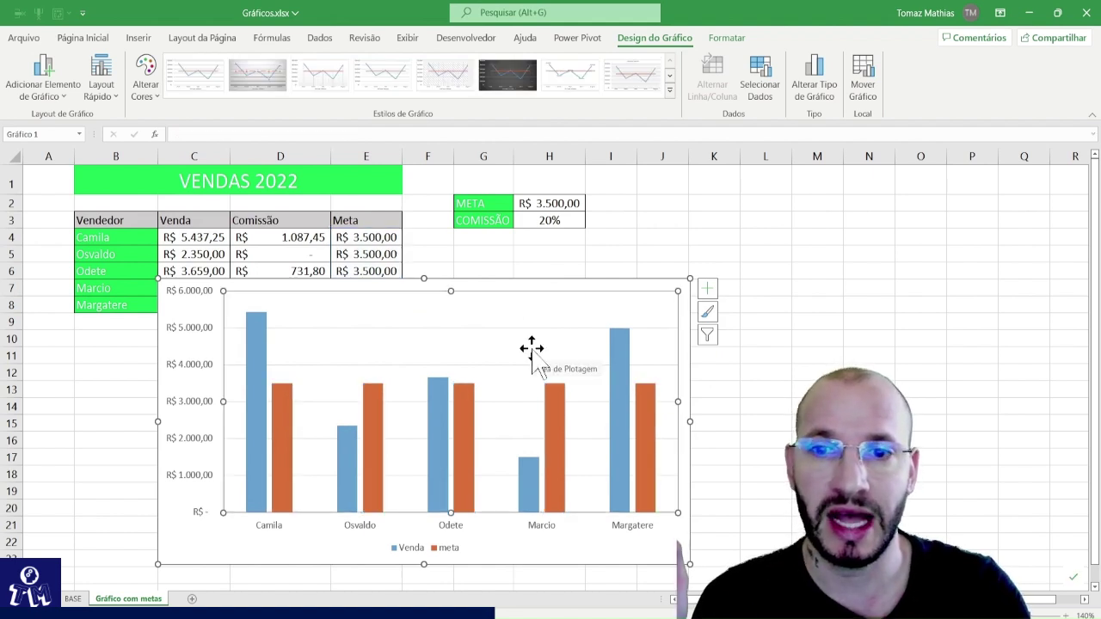
{"action": "left_click", "coordinate": [285, 425]}
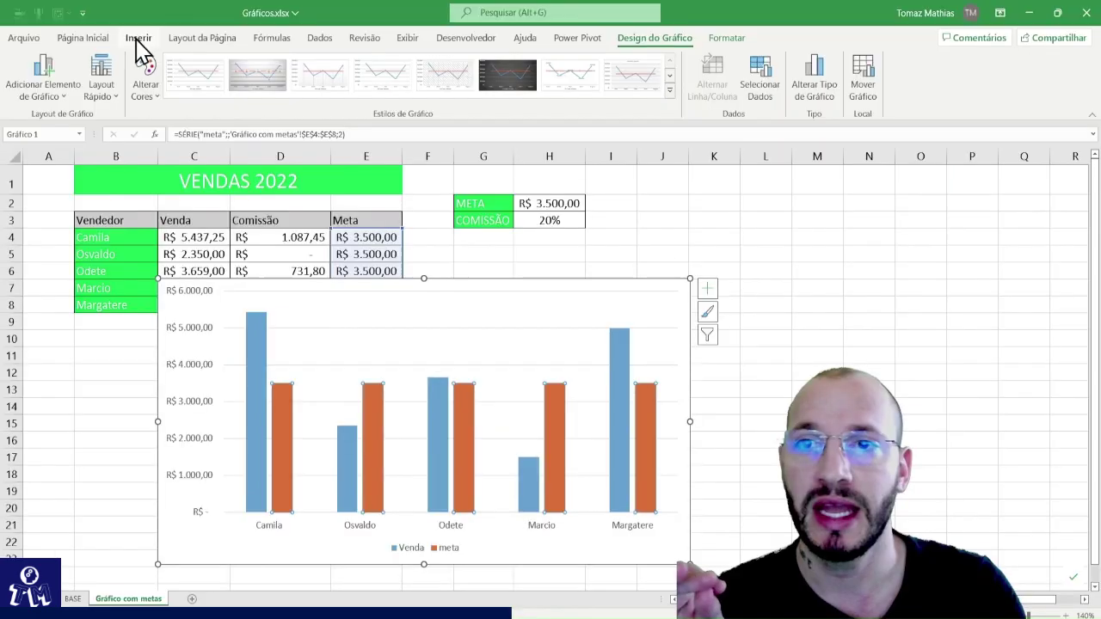
{"action": "left_click", "coordinate": [137, 38]}
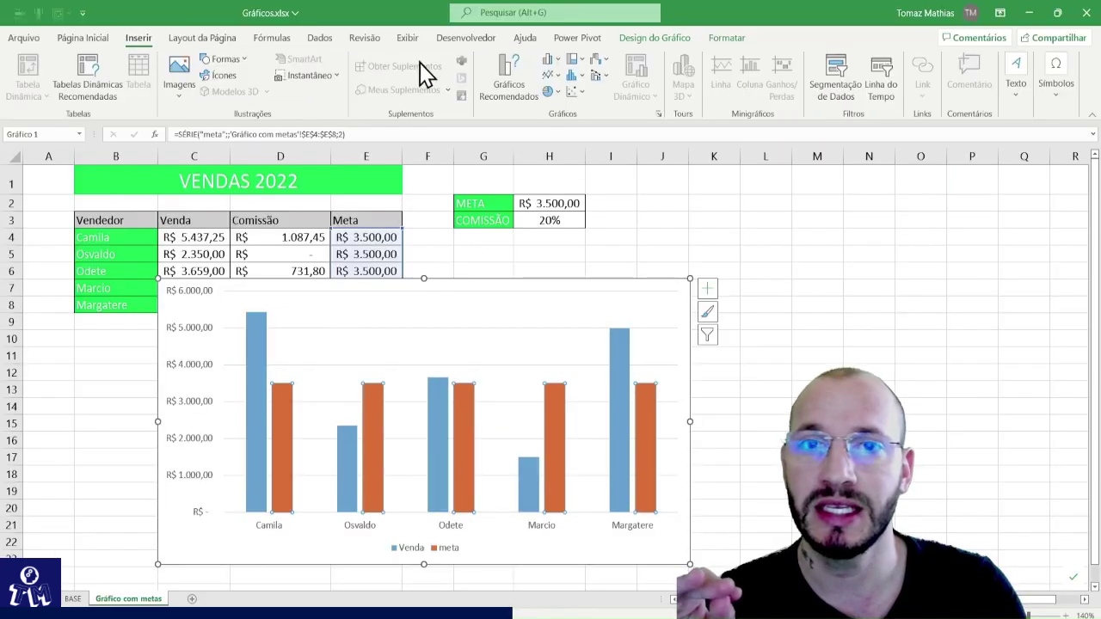
{"action": "left_click", "coordinate": [557, 77]}
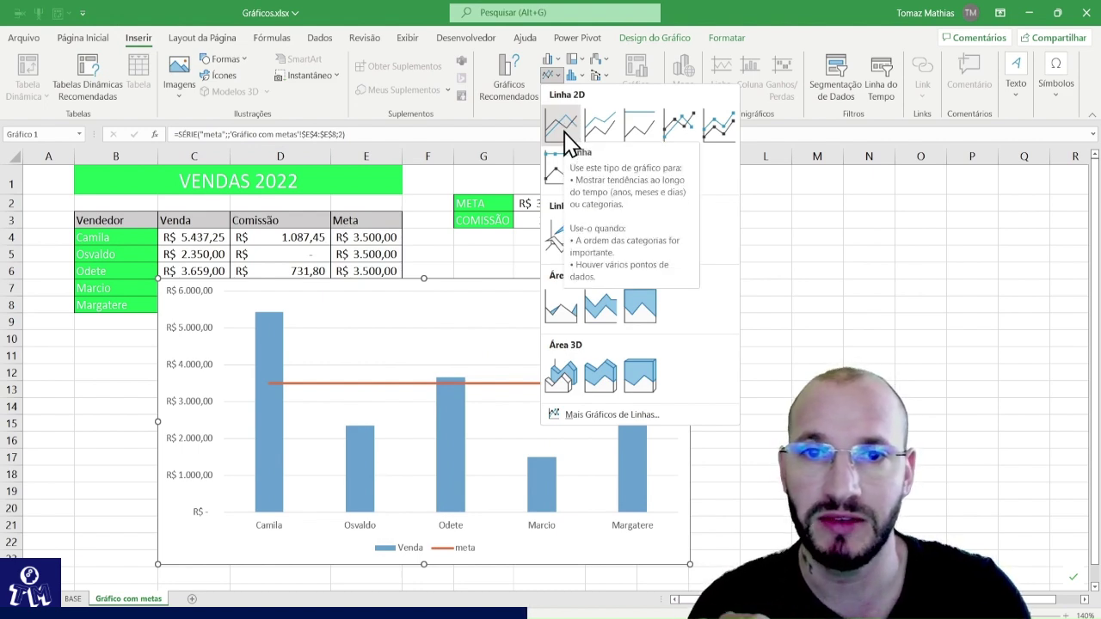
{"action": "left_click", "coordinate": [563, 129]}
{"action": "left_click", "coordinate": [353, 385]}
{"action": "left_click", "coordinate": [922, 373]}
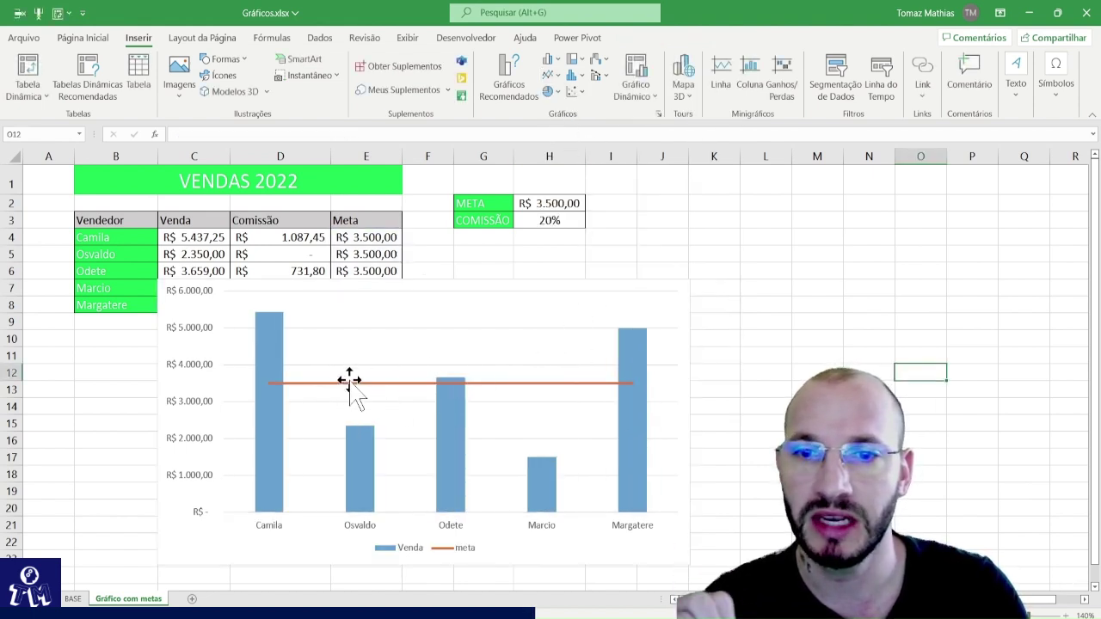
{"action": "left_click", "coordinate": [372, 383]}
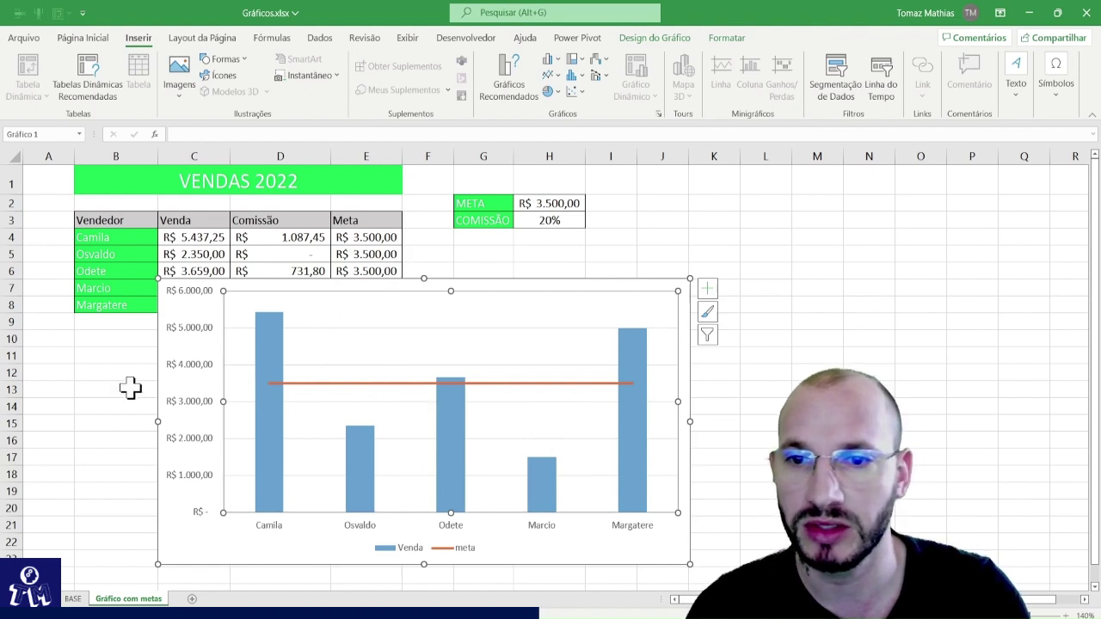
Set the META value in cell H2 to 1000.
{"action": "left_click", "coordinate": [545, 206]}
{"action": "type", "text": "1.00"}
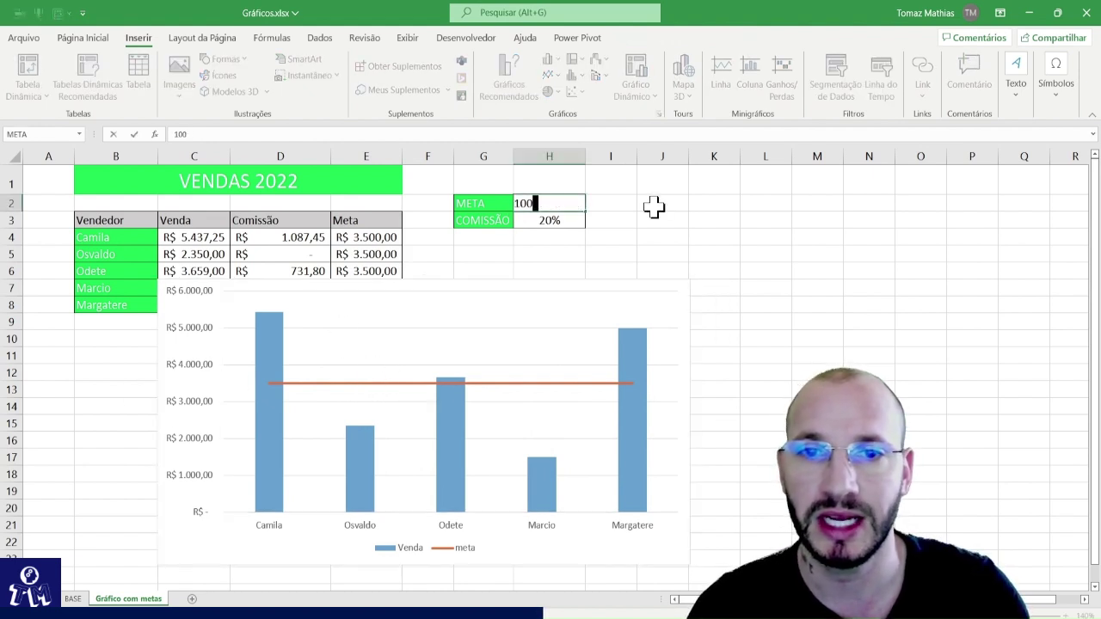
{"action": "type", "text": "0"}
{"action": "key", "text": "Return"}
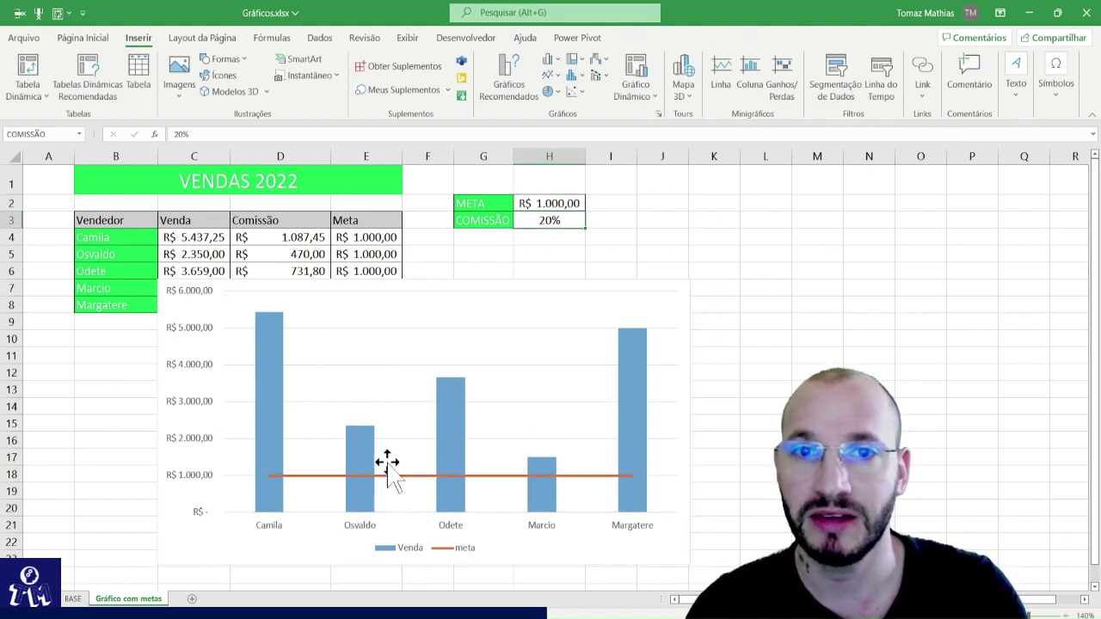
{"action": "left_click", "coordinate": [576, 206]}
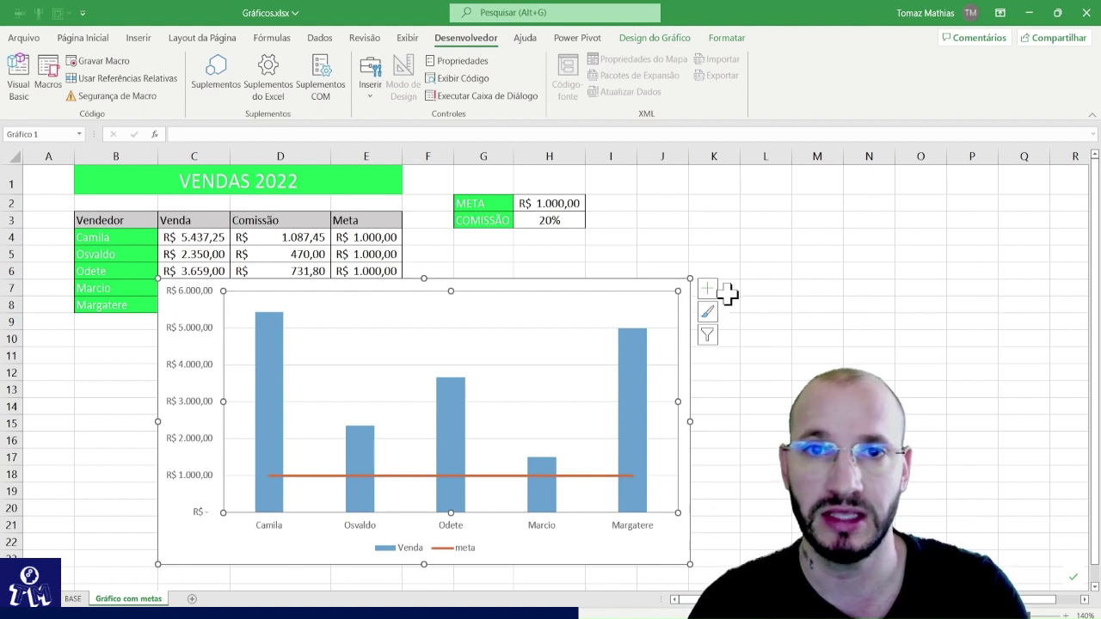
Insert a spin button form control over column L, spanning about rows 2 to 7.
{"action": "left_click", "coordinate": [768, 354]}
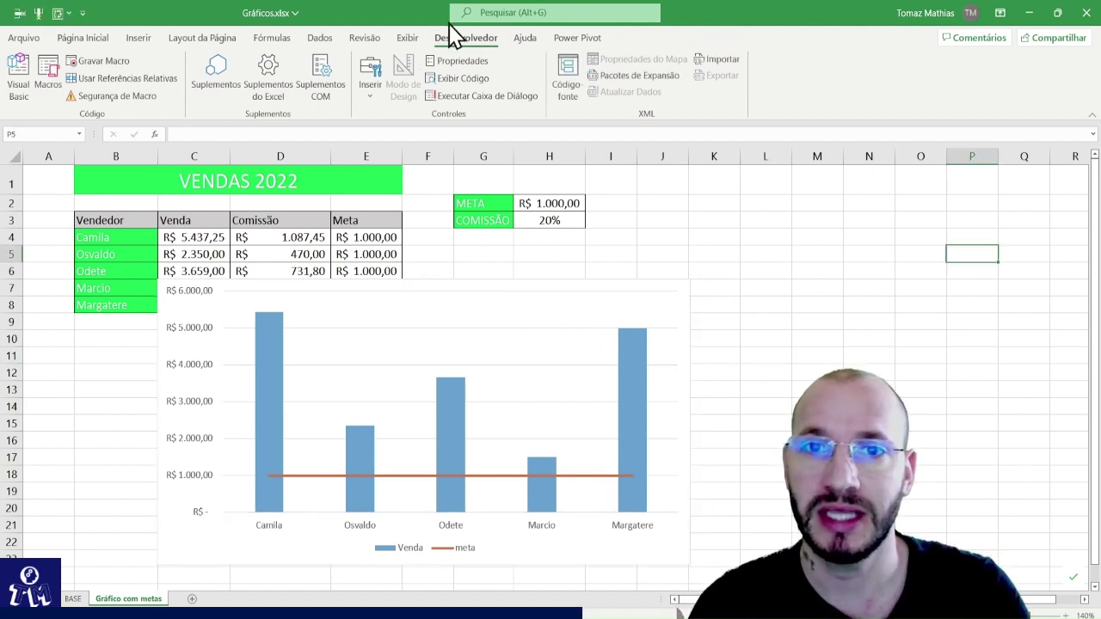
{"action": "left_click", "coordinate": [369, 93]}
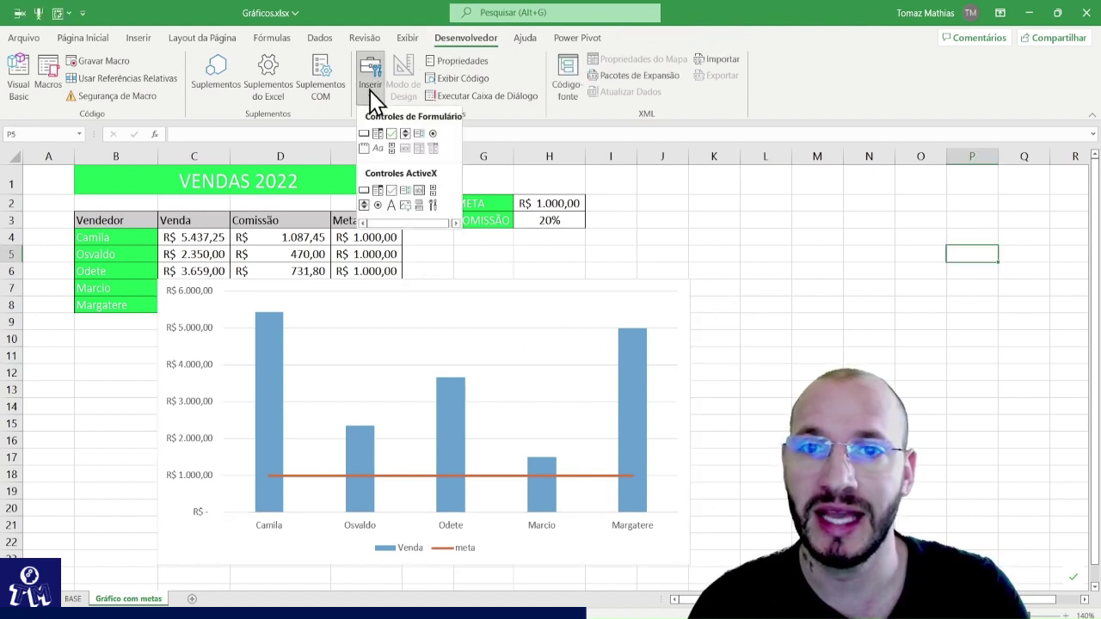
{"action": "left_click", "coordinate": [408, 133]}
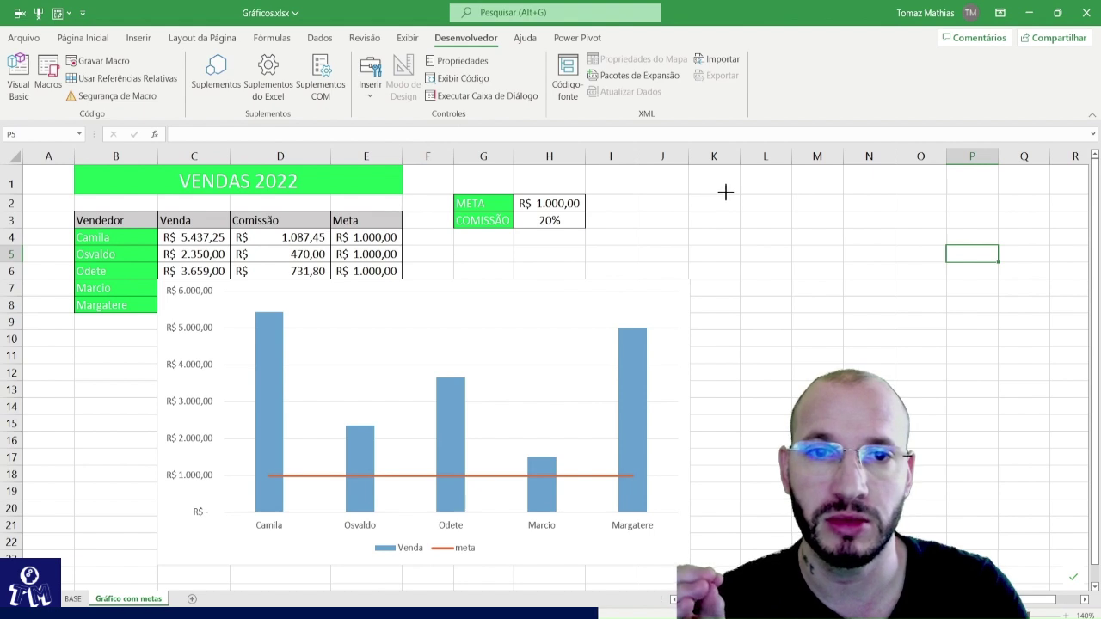
{"action": "left_click_drag", "start_coordinate": [740, 199], "coordinate": [792, 286]}
{"action": "left_click", "coordinate": [675, 224]}
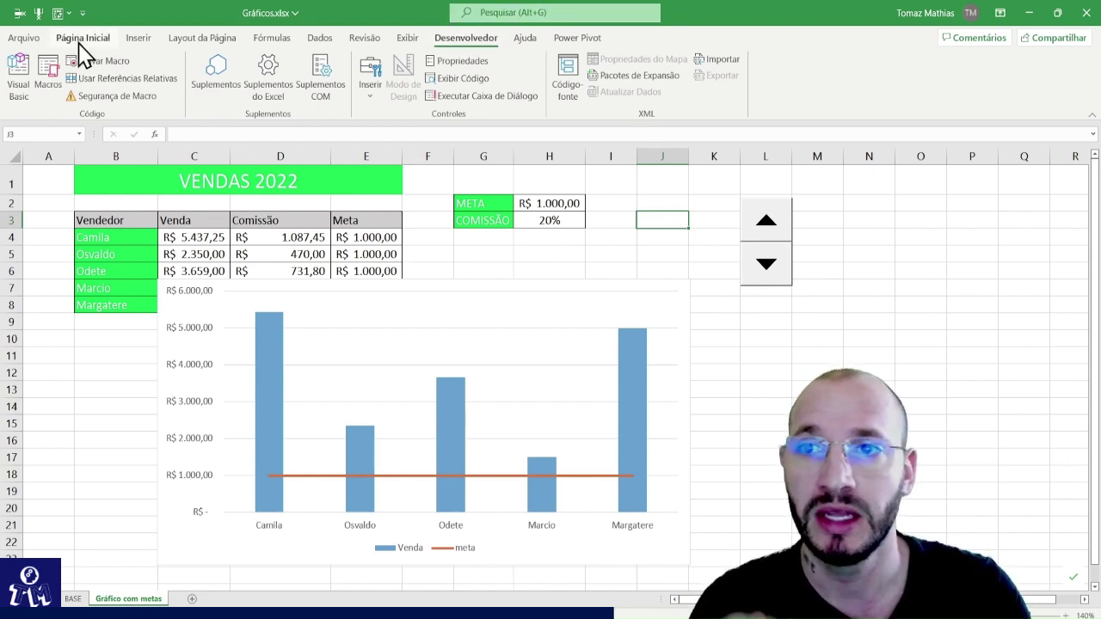
{"action": "left_click", "coordinate": [26, 39]}
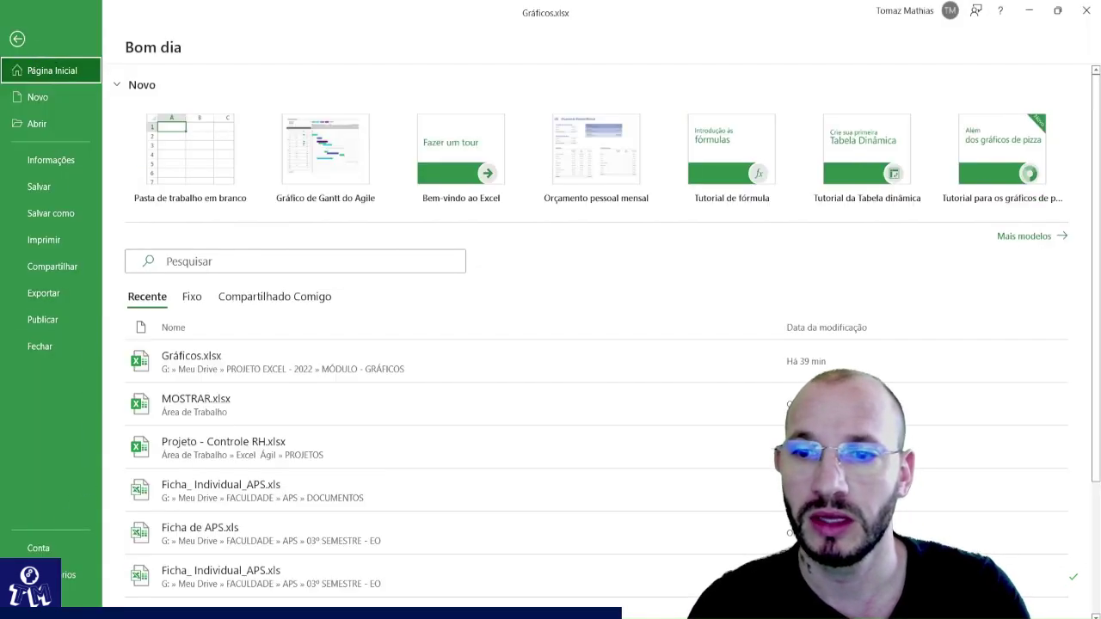
{"action": "left_click", "coordinate": [35, 599]}
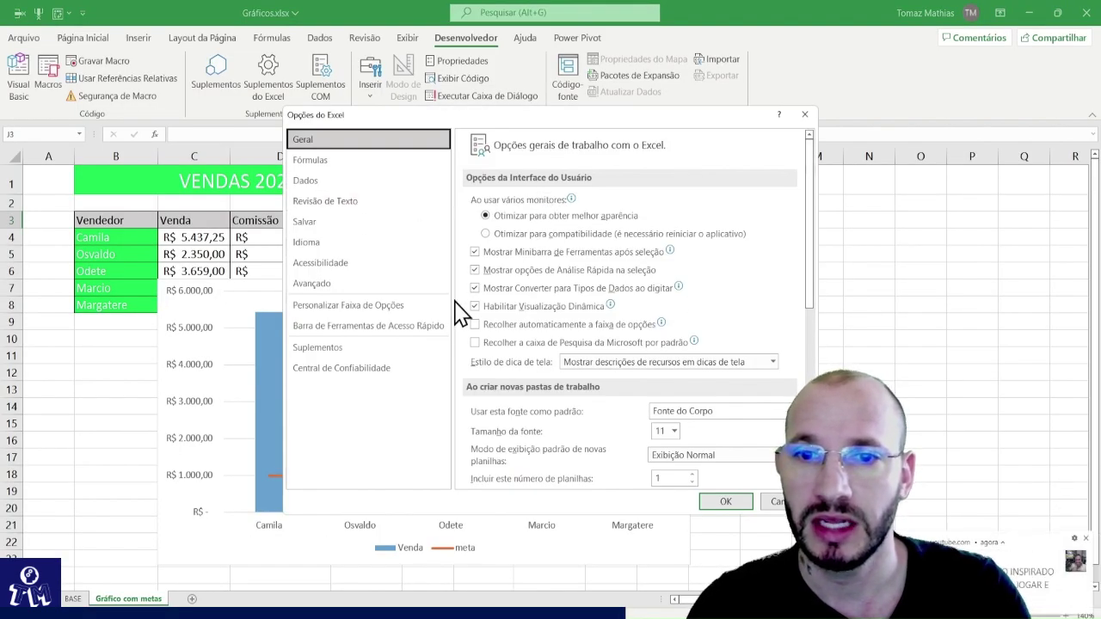
{"action": "left_click", "coordinate": [348, 307]}
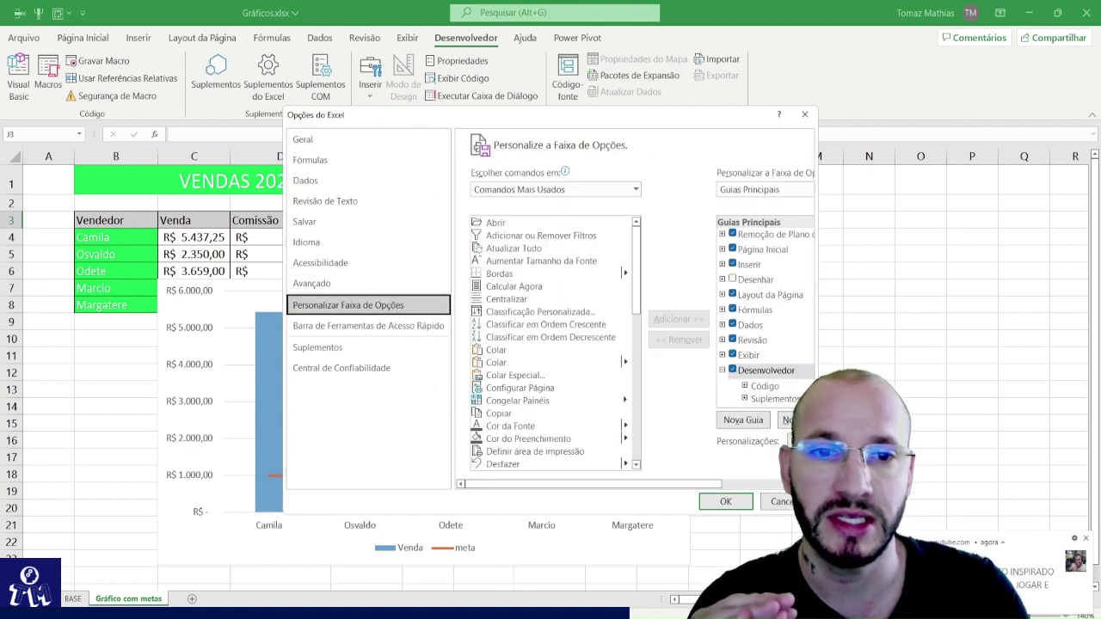
{"action": "left_click_drag", "start_coordinate": [817, 514], "coordinate": [926, 523]}
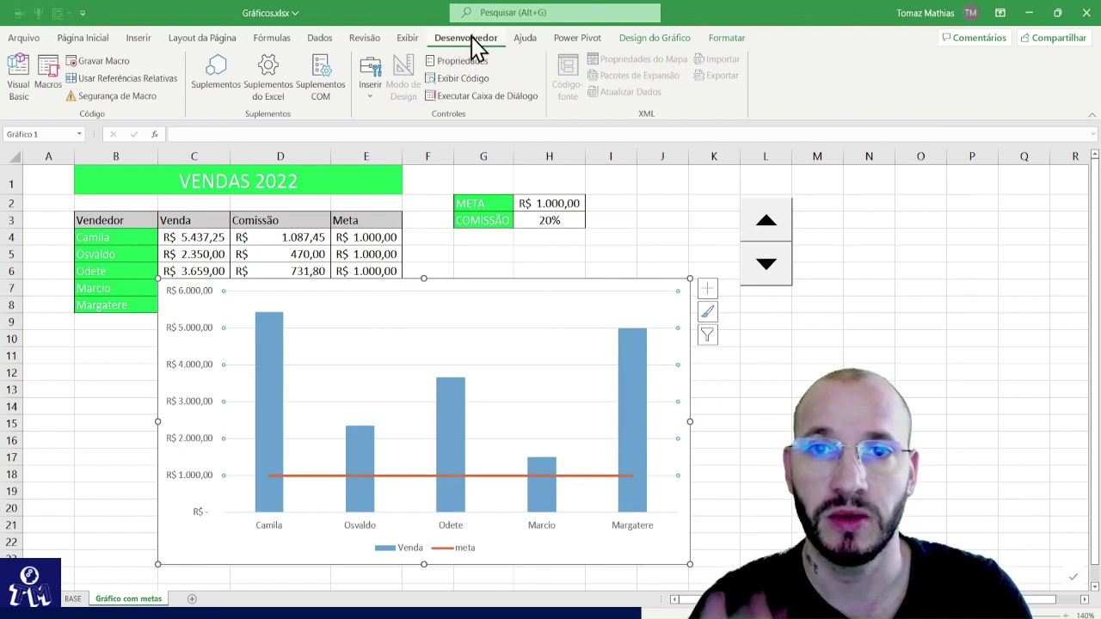
Check in an enlarged ribbon customization dialog that the Desenvolvedor tab is enabled, and accept the options.
{"action": "left_click", "coordinate": [24, 38]}
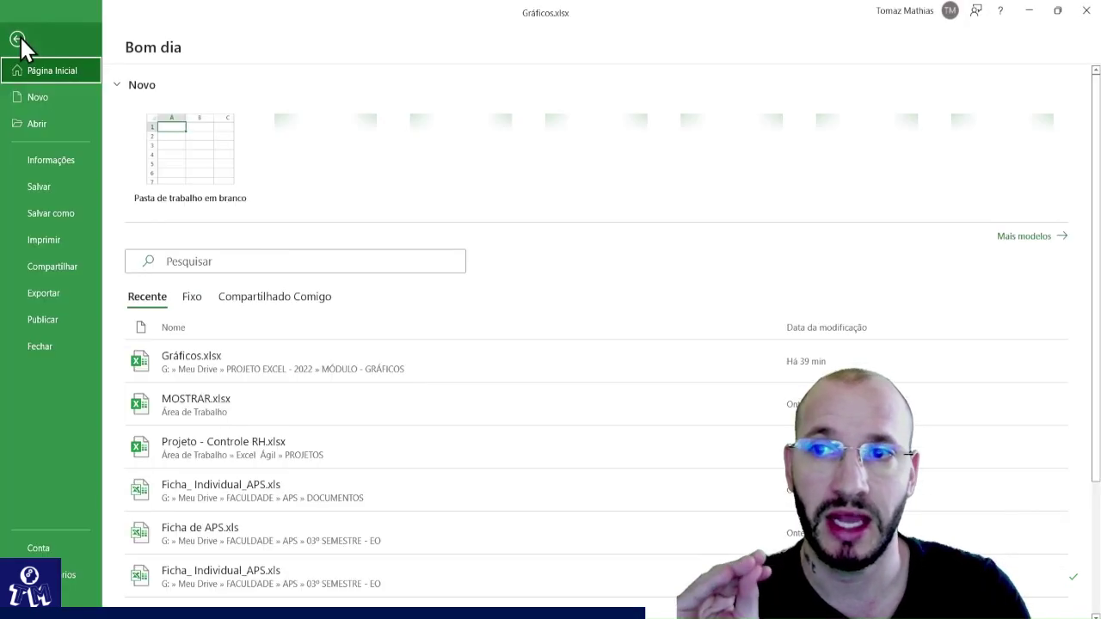
{"action": "left_click", "coordinate": [81, 601]}
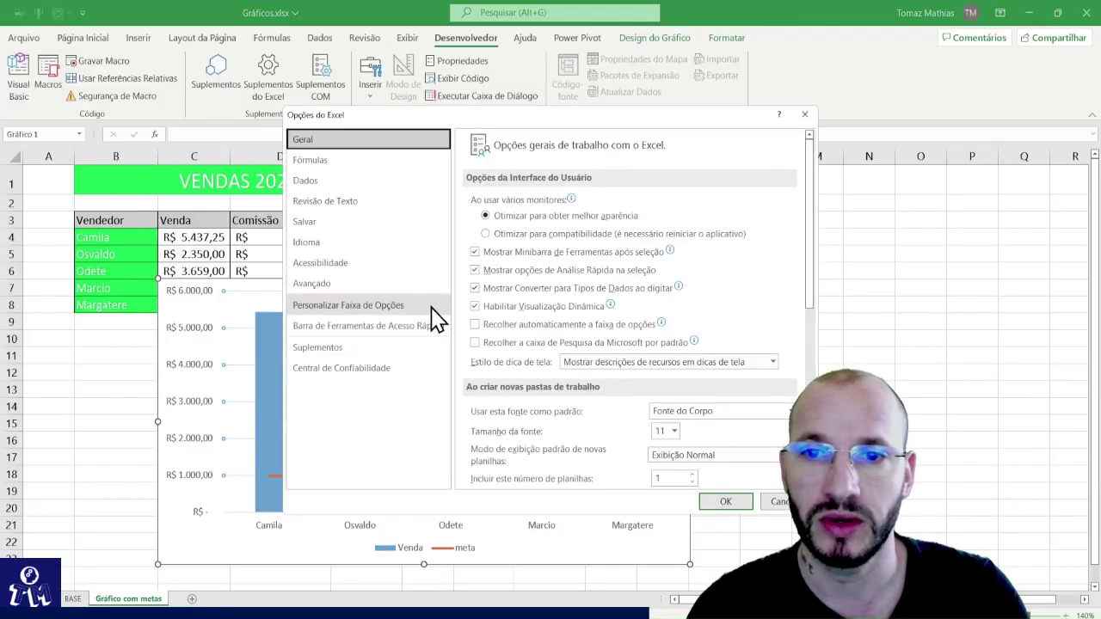
{"action": "left_click", "coordinate": [344, 306]}
{"action": "left_click_drag", "start_coordinate": [816, 516], "coordinate": [1010, 583]}
{"action": "left_click_drag", "start_coordinate": [771, 109], "coordinate": [582, 65]}
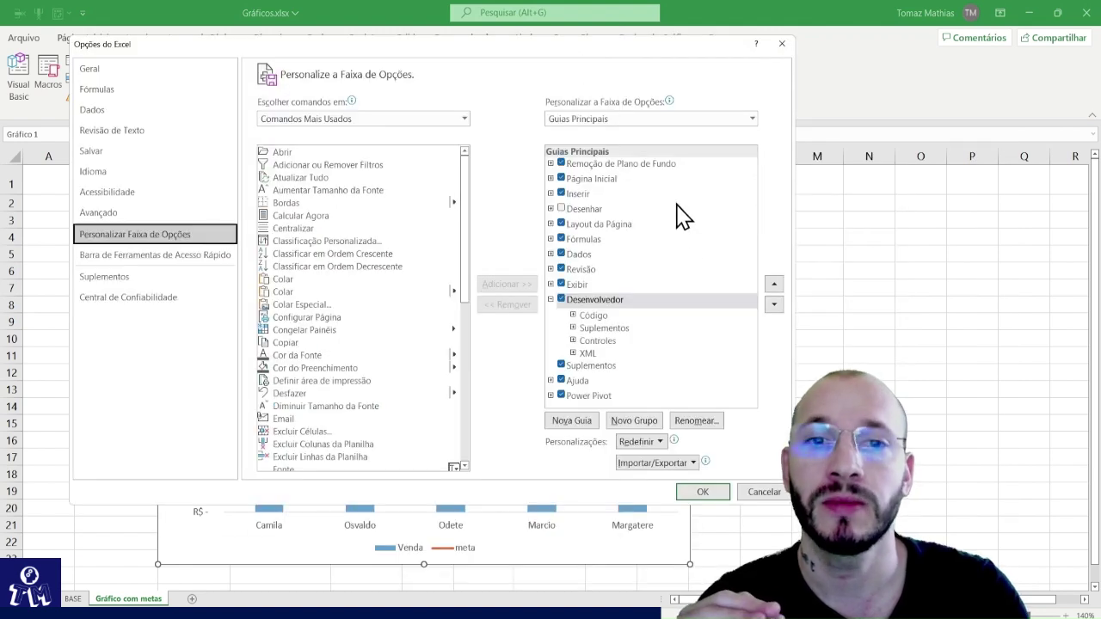
{"action": "left_click", "coordinate": [561, 300]}
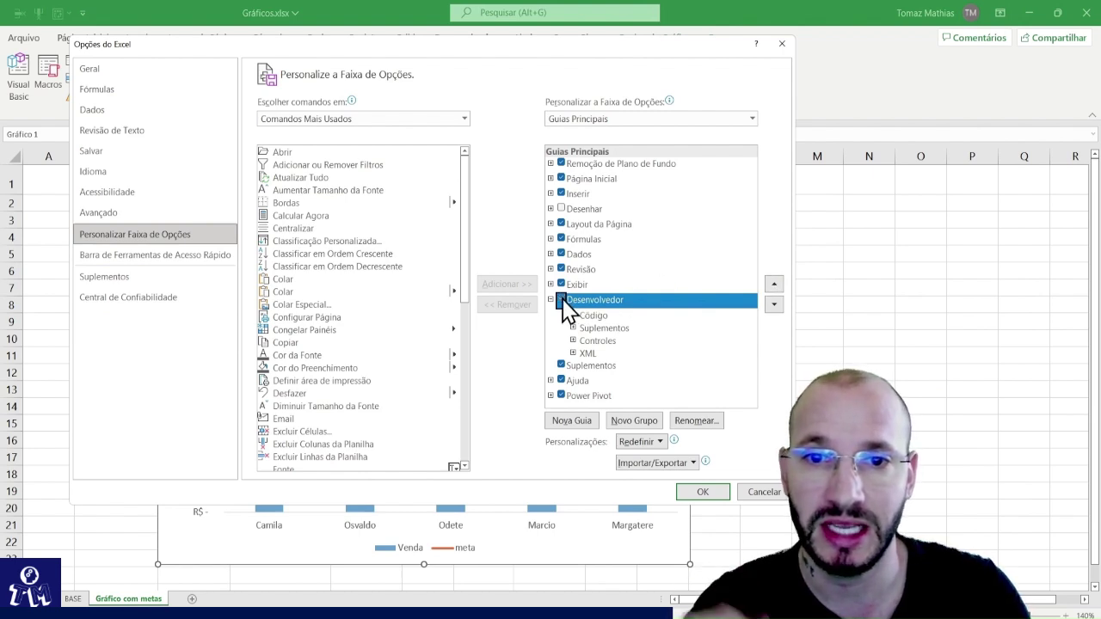
{"action": "left_click", "coordinate": [705, 492]}
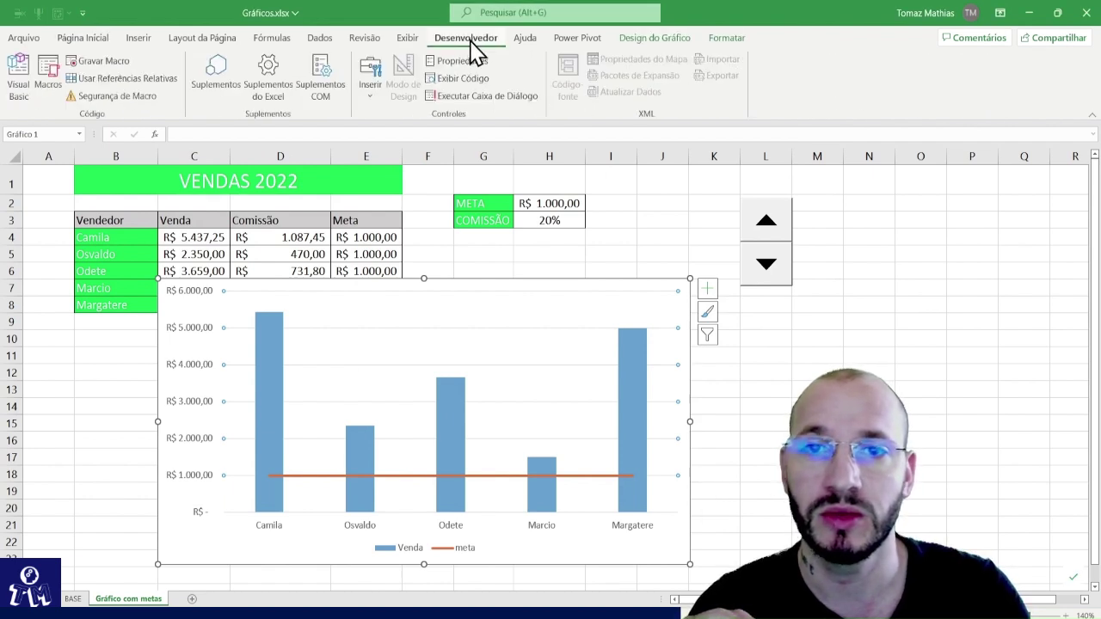
Disable the Desenvolvedor tab in the ribbon customization options and apply the change.
{"action": "left_click", "coordinate": [26, 39]}
{"action": "left_click", "coordinate": [60, 602]}
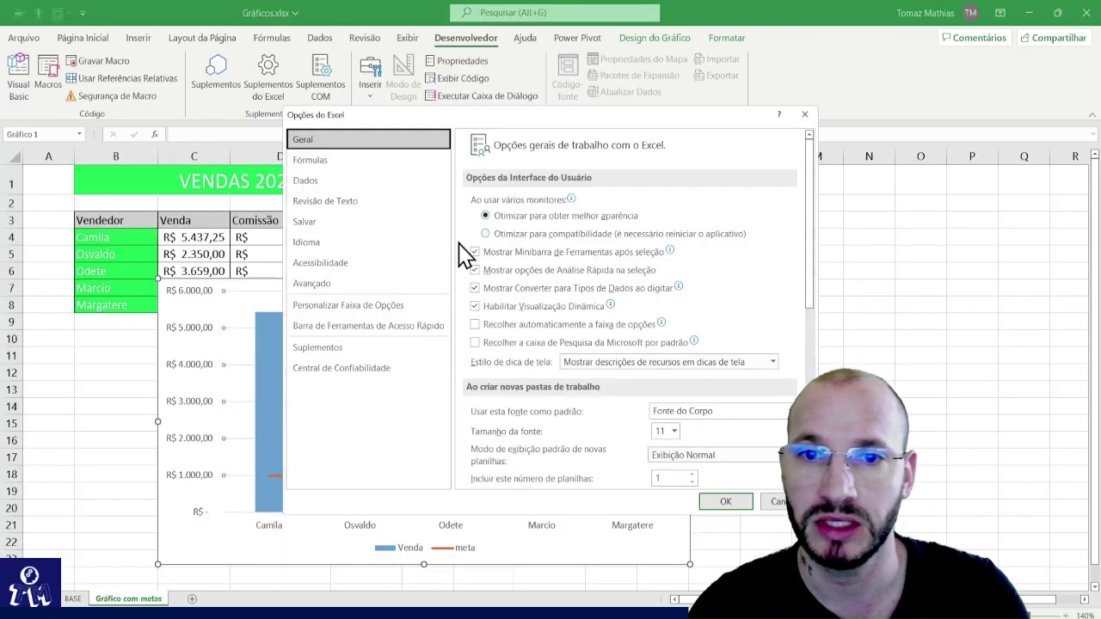
{"action": "left_click", "coordinate": [353, 306]}
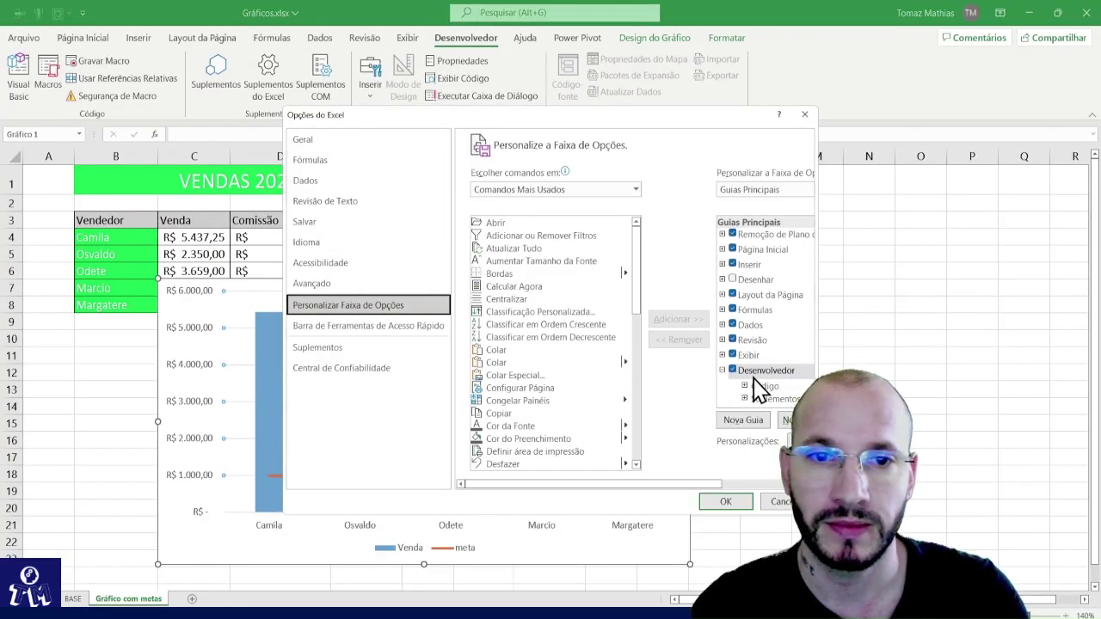
{"action": "left_click", "coordinate": [733, 371]}
{"action": "left_click", "coordinate": [725, 502]}
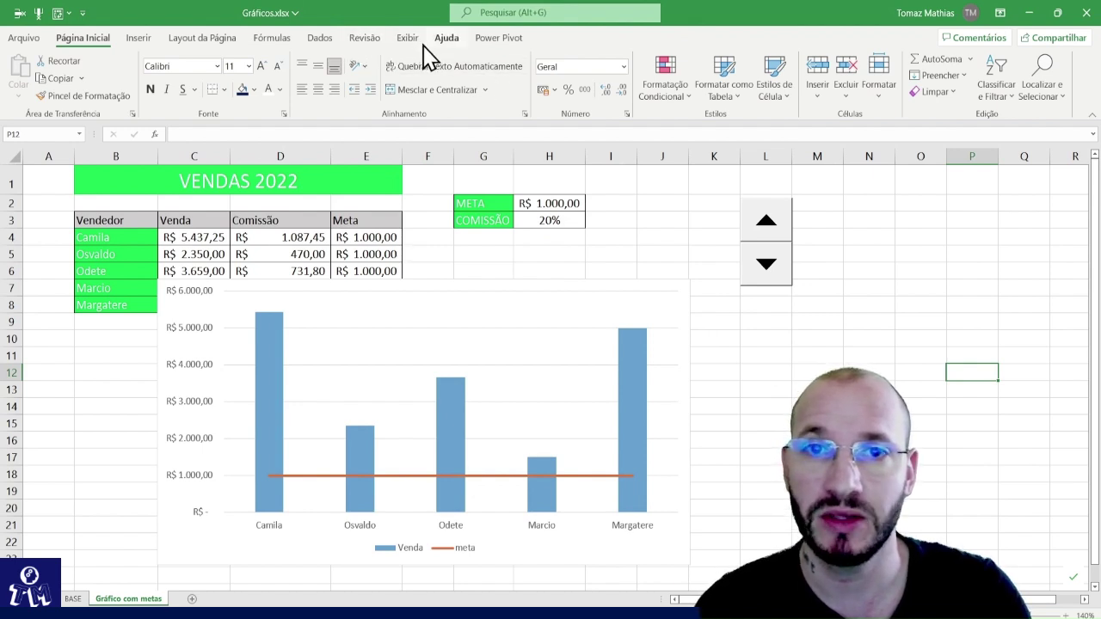
Enable the Desenvolvedor tab in the main tabs list of the ribbon customization options and apply the change.
{"action": "left_click", "coordinate": [24, 38]}
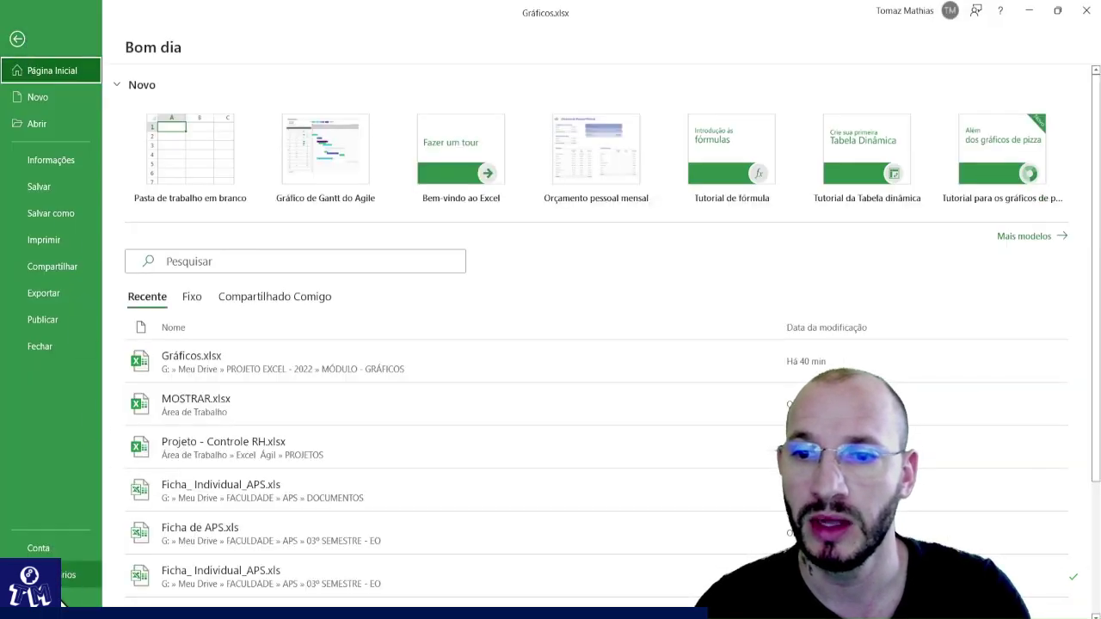
{"action": "left_click", "coordinate": [65, 576]}
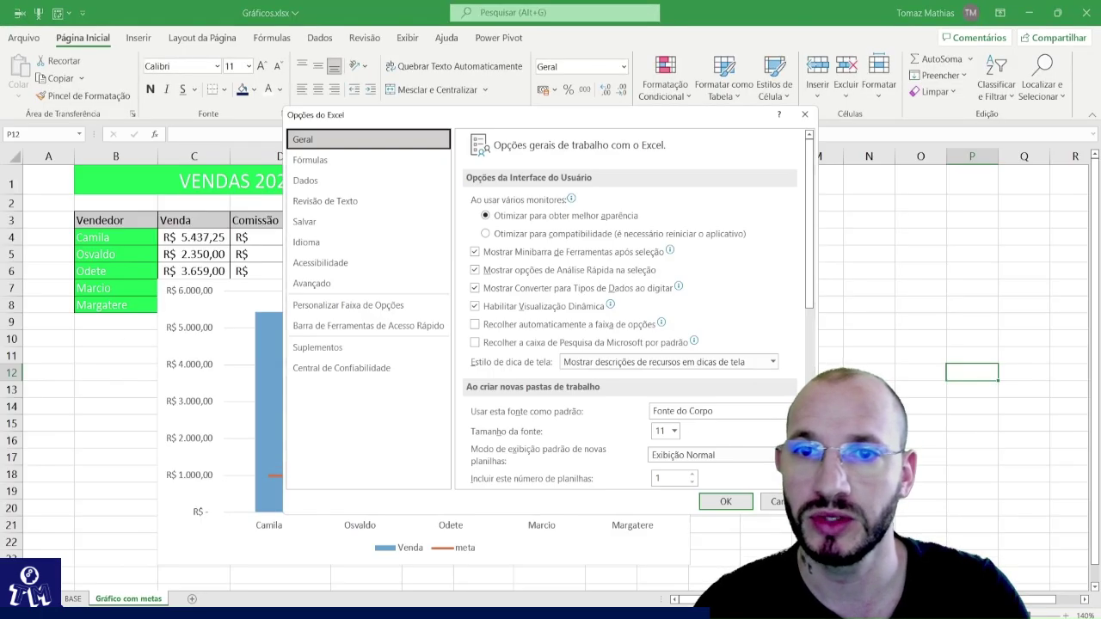
{"action": "left_click", "coordinate": [344, 309]}
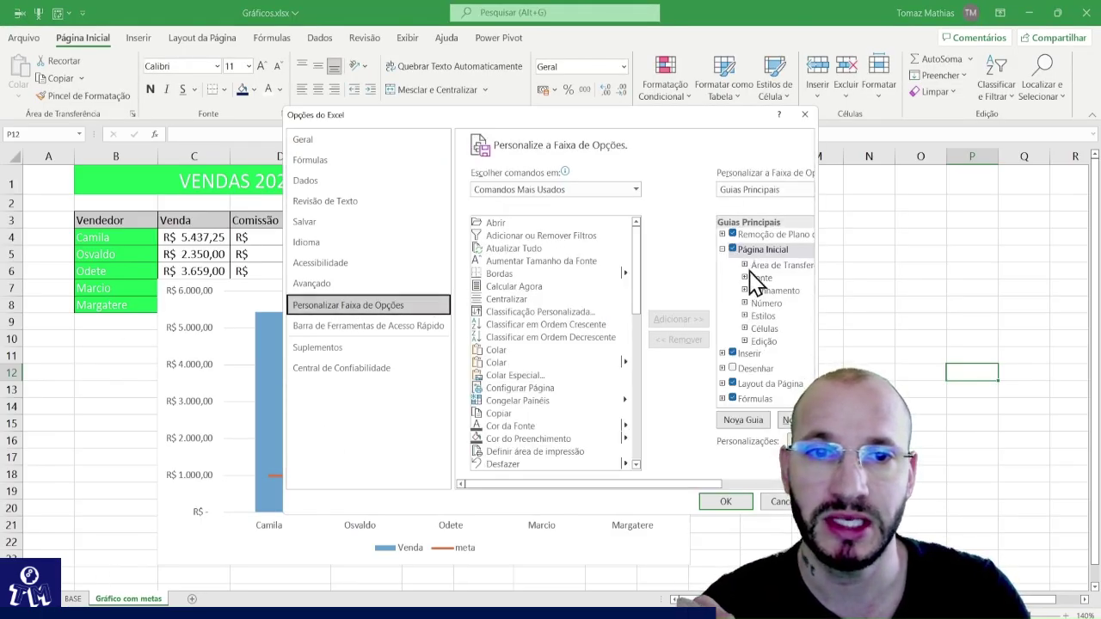
{"action": "left_click_drag", "start_coordinate": [816, 514], "coordinate": [1066, 585]}
{"action": "left_click_drag", "start_coordinate": [779, 127], "coordinate": [527, 21]}
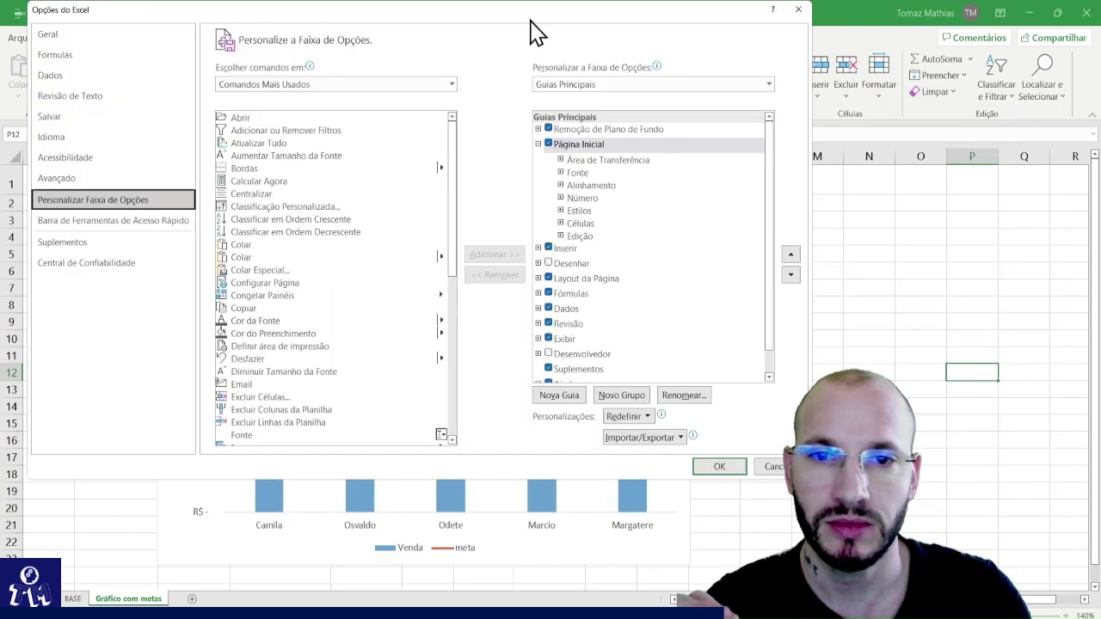
{"action": "left_click", "coordinate": [549, 355]}
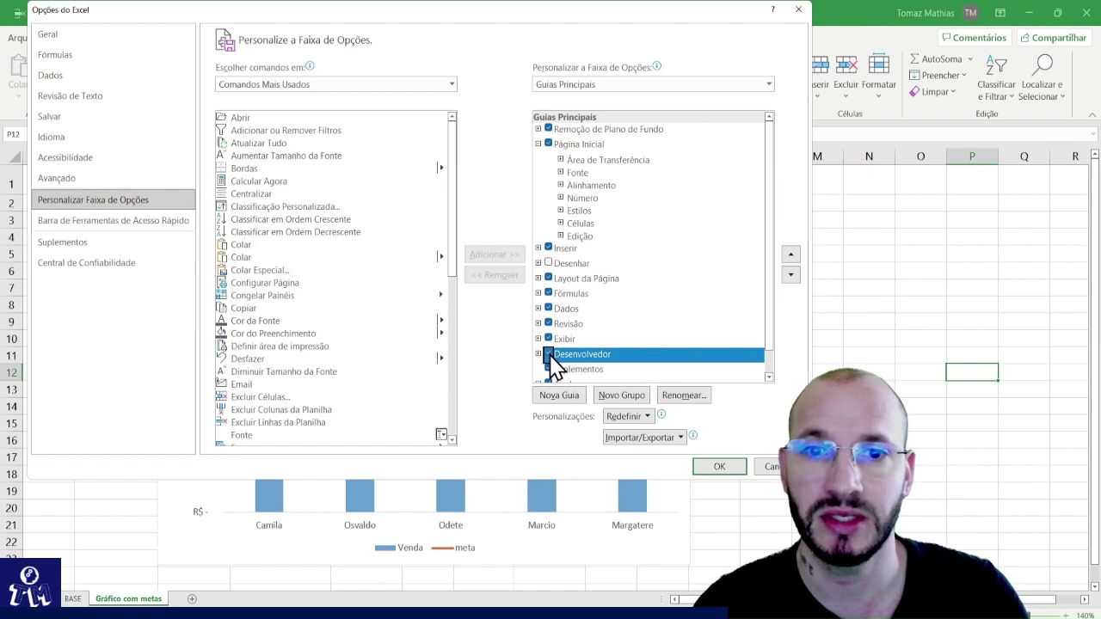
{"action": "left_click", "coordinate": [721, 469]}
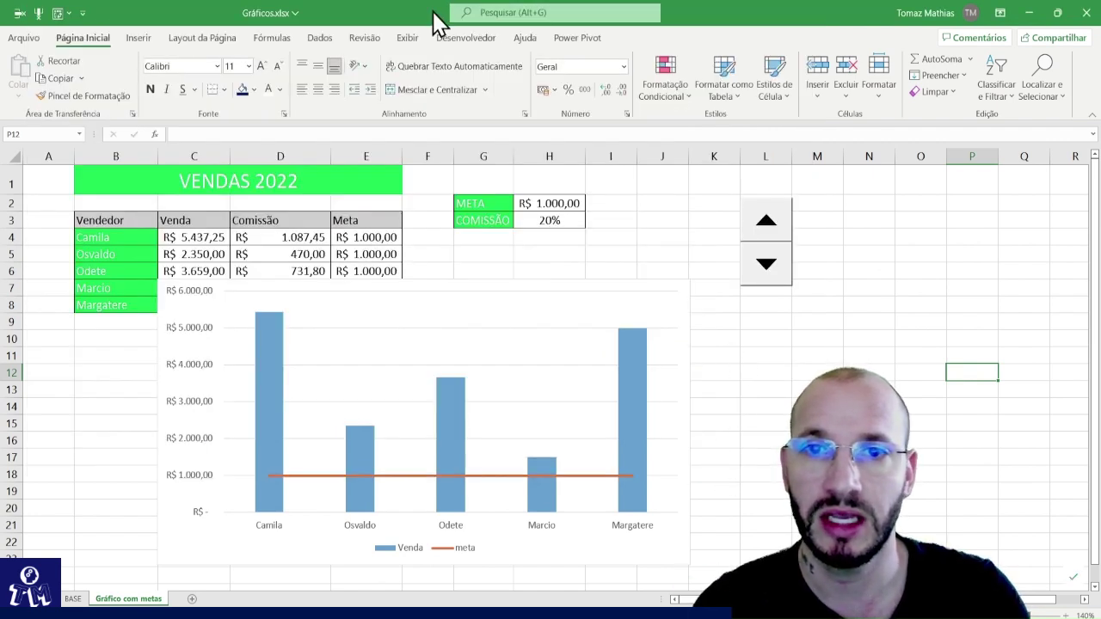
Insert a second, larger spin button form control over columns K and L, spanning about rows 3 to 12.
{"action": "left_click", "coordinate": [448, 39]}
{"action": "left_click", "coordinate": [371, 86]}
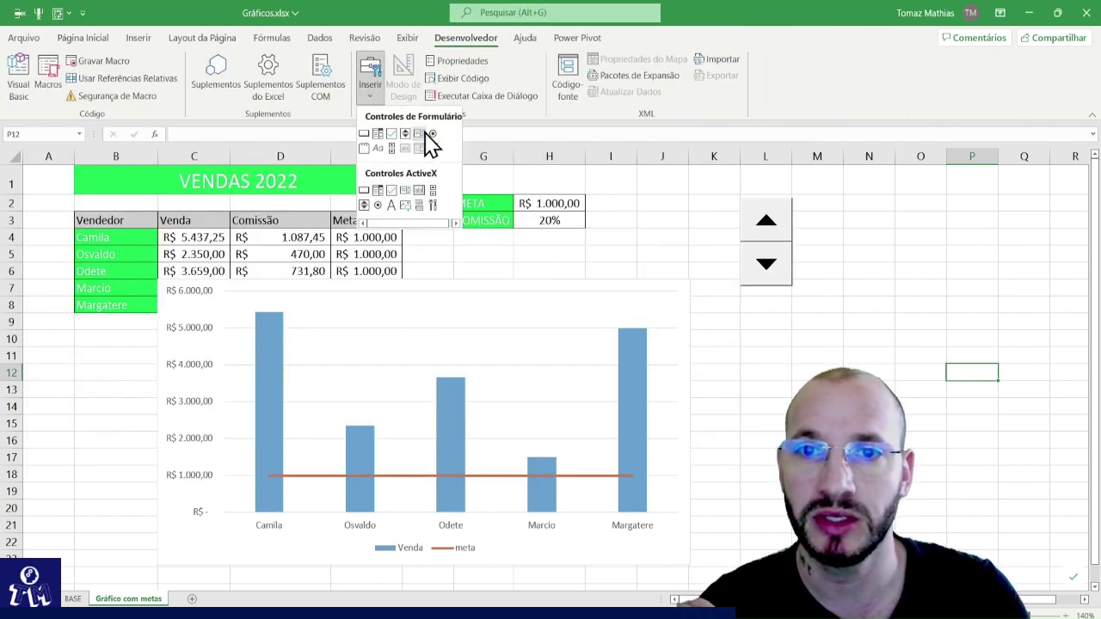
{"action": "left_click", "coordinate": [435, 141]}
{"action": "mouse_move", "coordinate": [685, 217]}
{"action": "left_mouse_down"}
{"action": "mouse_move", "coordinate": [757, 301]}
{"action": "mouse_move", "coordinate": [759, 373]}
{"action": "left_mouse_up"}
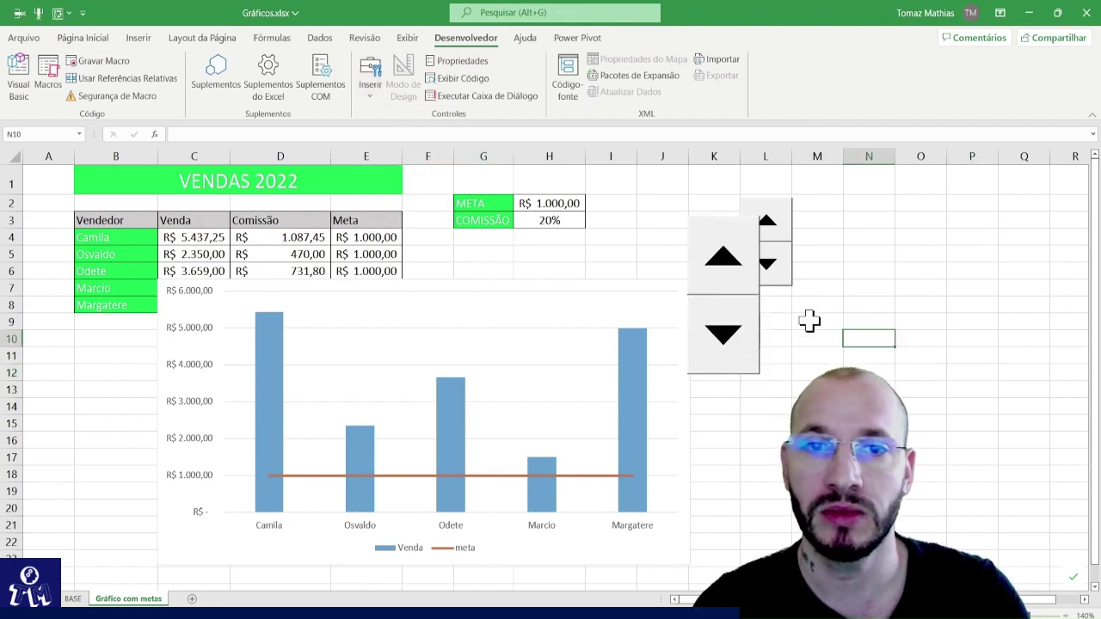
Delete the larger spin button over columns K and L, keeping the smaller one in column L.
{"action": "right_click", "coordinate": [728, 319]}
{"action": "key", "text": "Escape"}
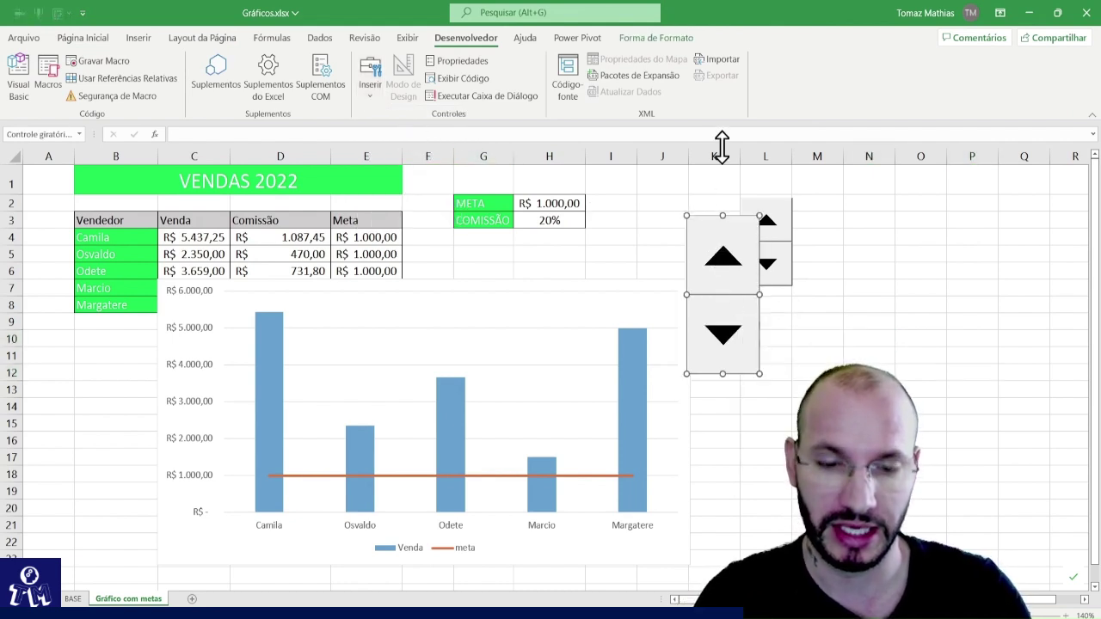
{"action": "key", "text": "Delete"}
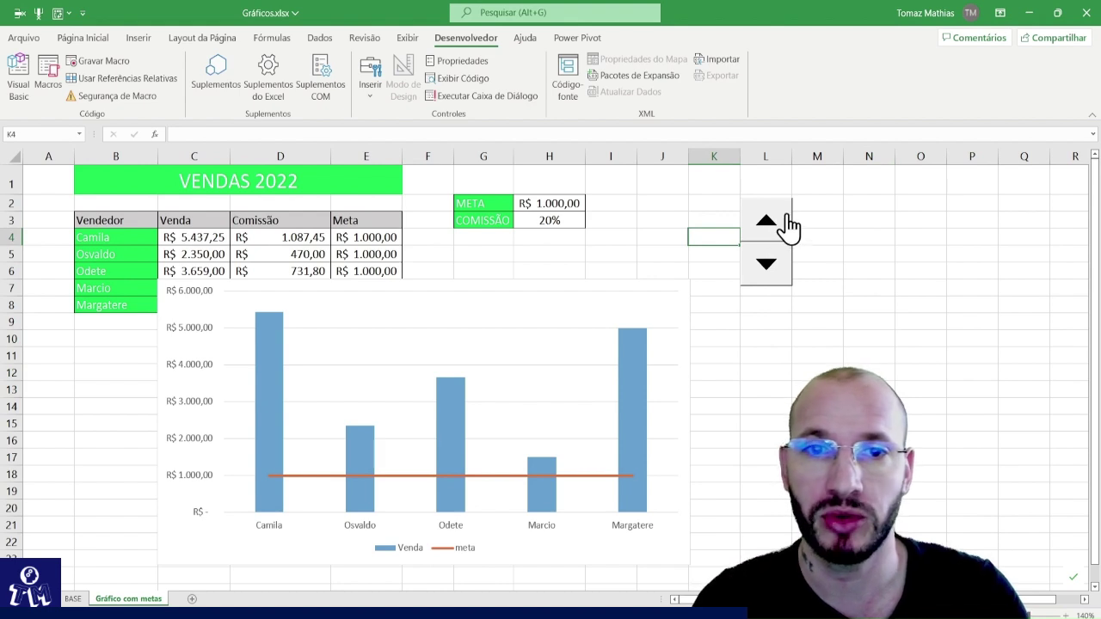
{"action": "left_click", "coordinate": [593, 222]}
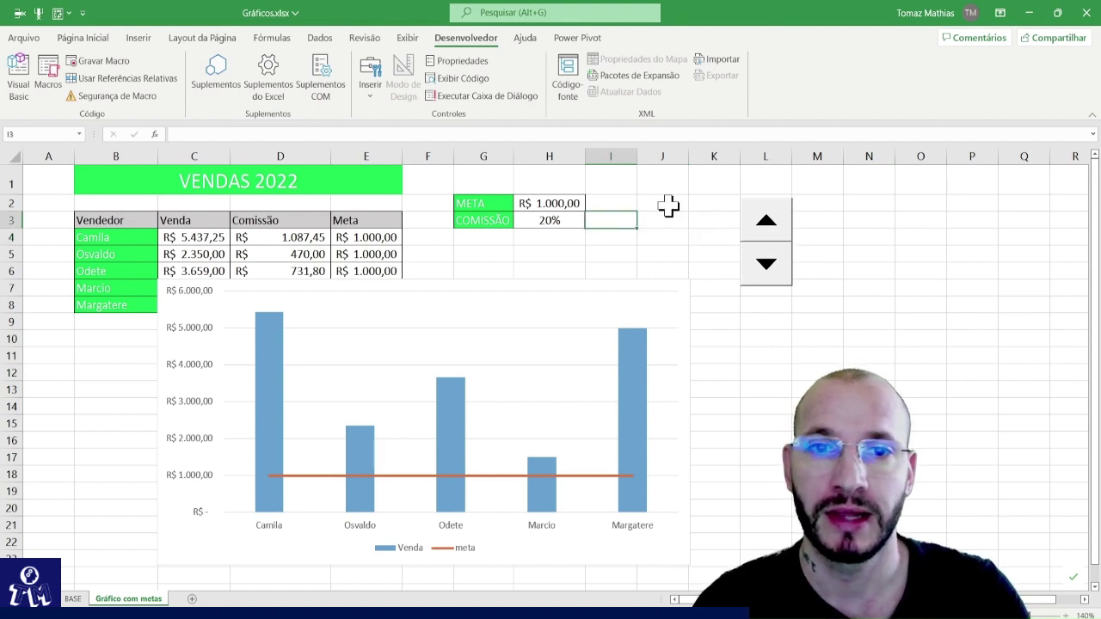
Set the remaining spin button's minimum value to 250 and maximum value to 7000, and try increasing it.
{"action": "right_click", "coordinate": [765, 226]}
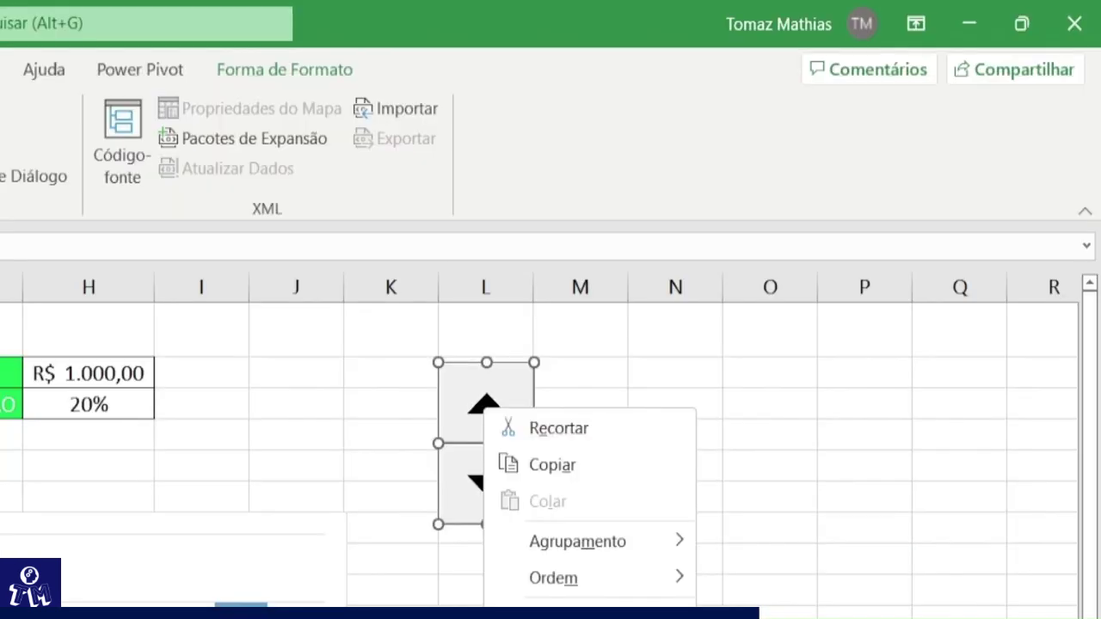
{"action": "left_click", "coordinate": [567, 618]}
{"action": "left_click_drag", "start_coordinate": [476, 157], "coordinate": [453, 167]}
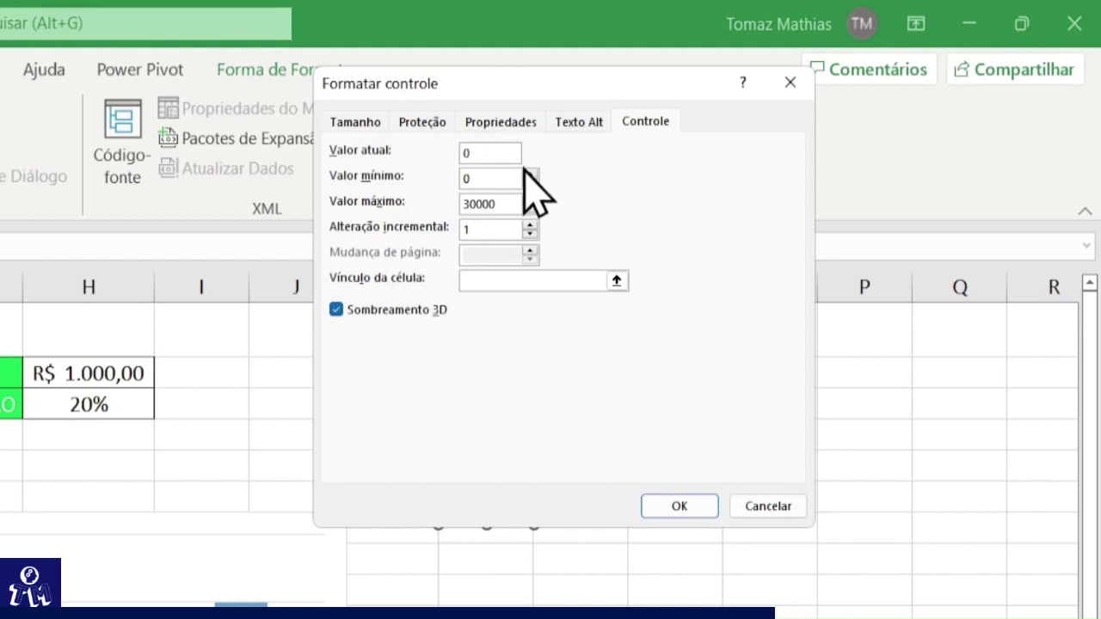
{"action": "key", "text": "Tab"}
{"action": "key", "text": "Tab"}
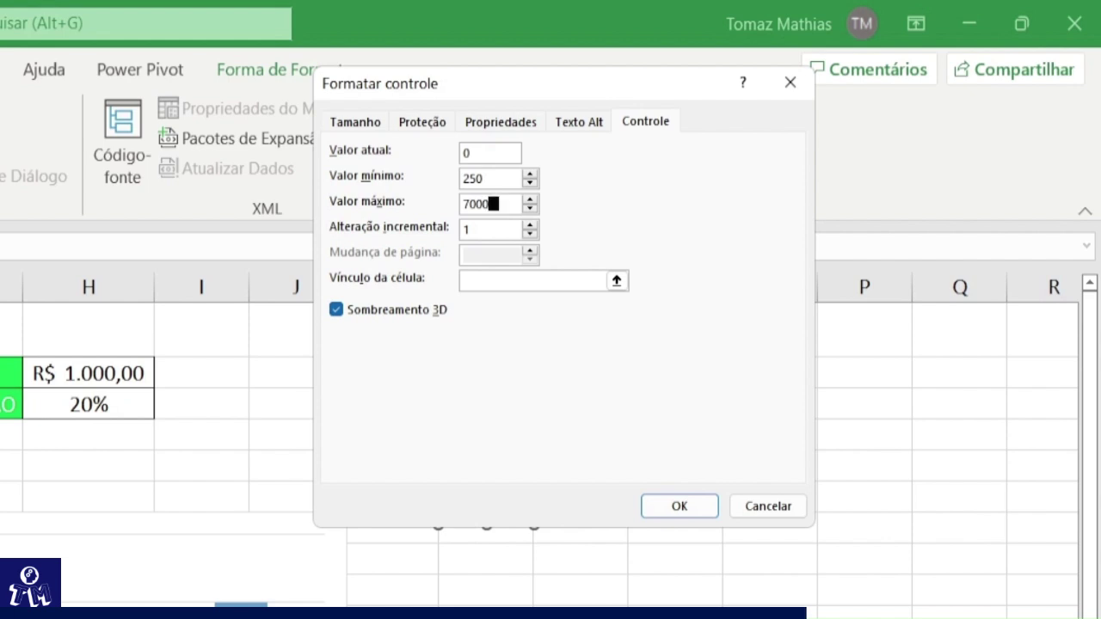
{"action": "left_click_drag", "start_coordinate": [516, 227], "coordinate": [433, 237]}
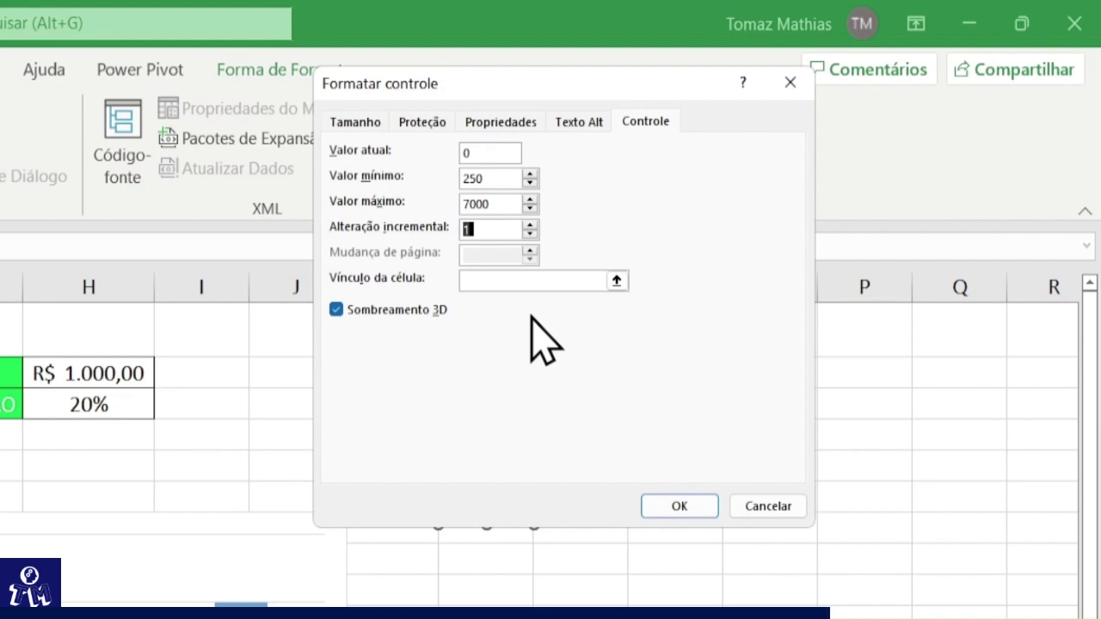
{"action": "key", "text": "Return"}
{"action": "left_click", "coordinate": [495, 409]}
{"action": "left_click", "coordinate": [499, 415]}
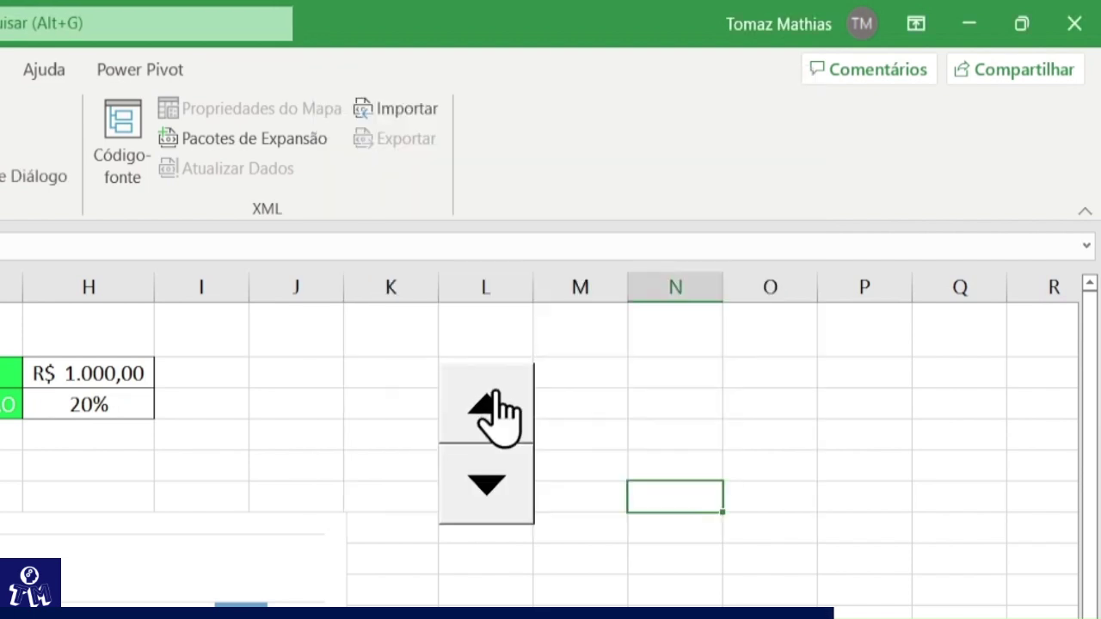
{"action": "left_click", "coordinate": [102, 371]}
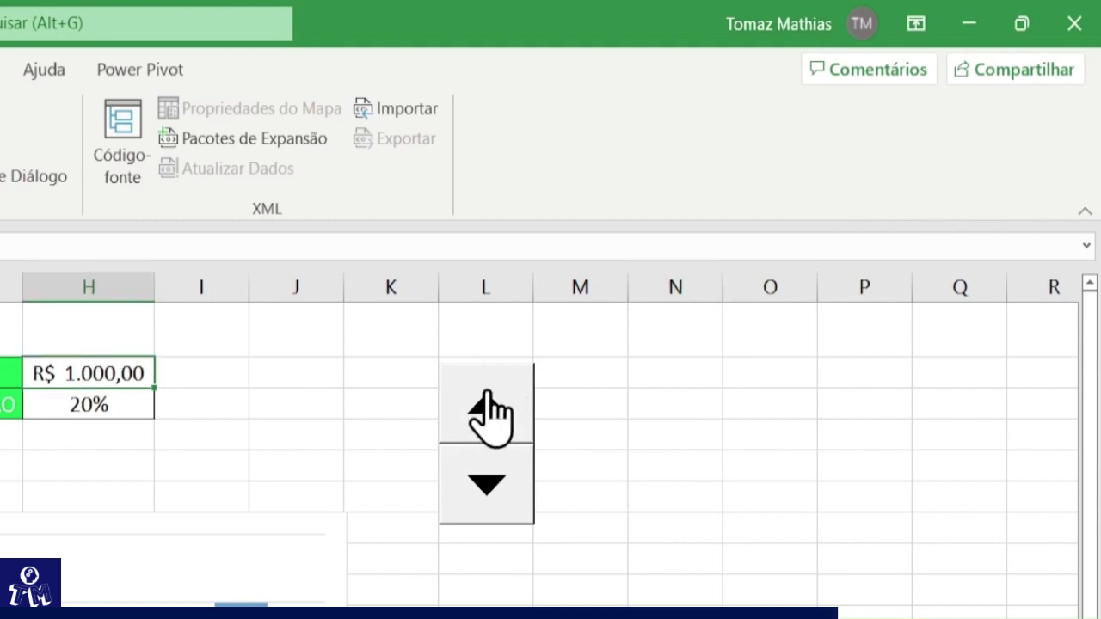
Link the spin button to the META value cell $H$2 in its control format settings.
{"action": "right_click", "coordinate": [486, 428]}
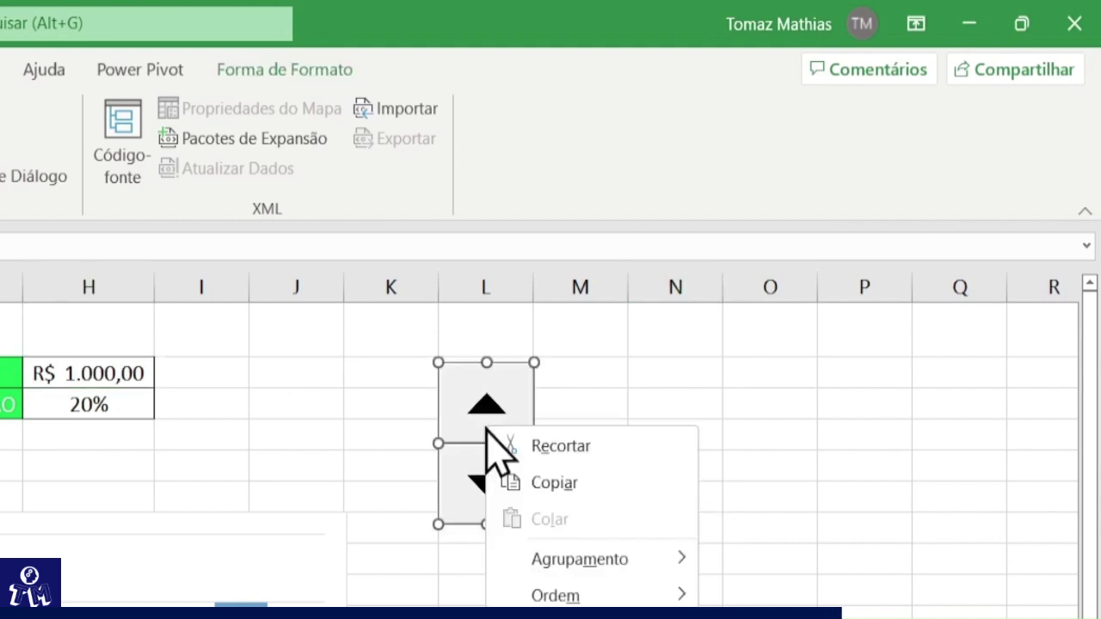
{"action": "left_click", "coordinate": [577, 612]}
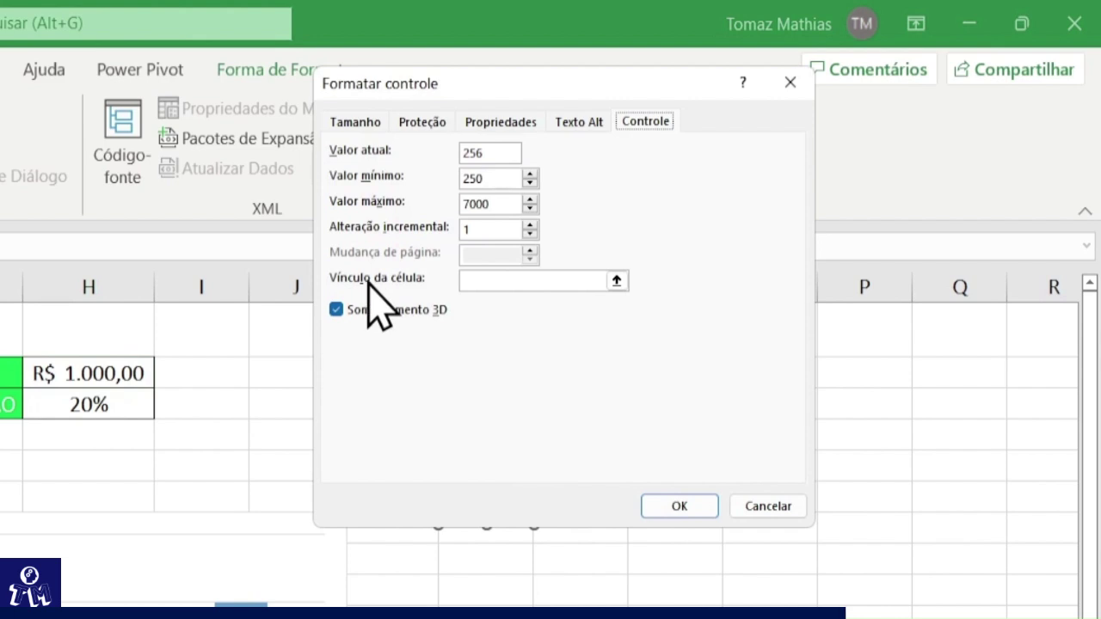
{"action": "left_click", "coordinate": [615, 280]}
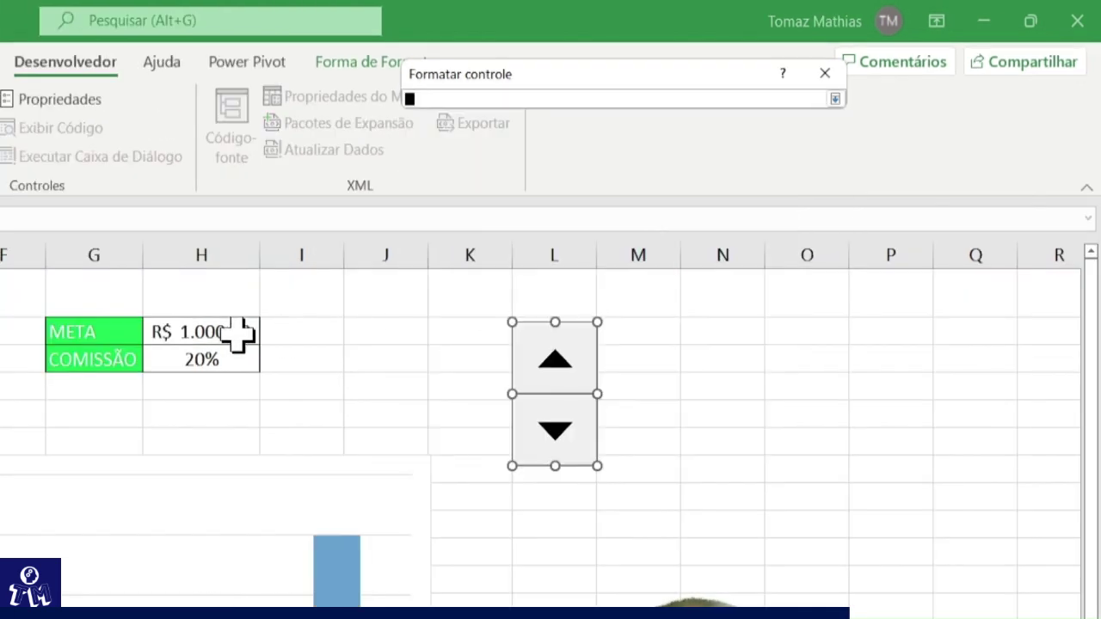
{"action": "left_click", "coordinate": [238, 334]}
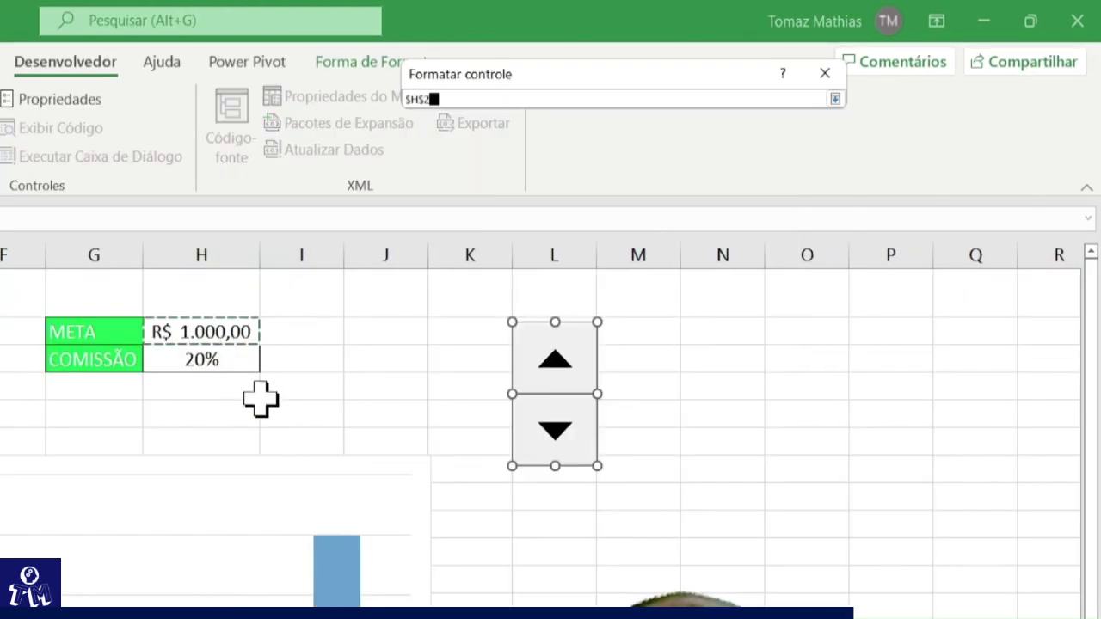
{"action": "key", "text": "Return"}
{"action": "left_click", "coordinate": [714, 443]}
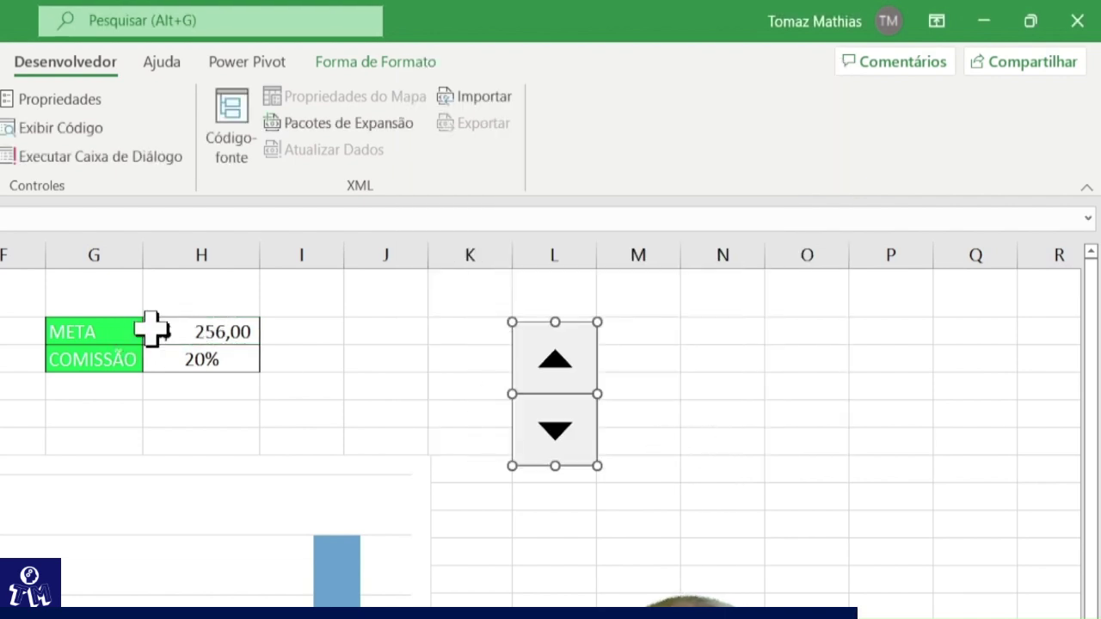
Raise META to R$ 269,00 in single-unit increments with the linked spin button.
{"action": "left_click", "coordinate": [212, 332]}
{"action": "left_click", "coordinate": [770, 384]}
{"action": "left_click", "coordinate": [558, 378]}
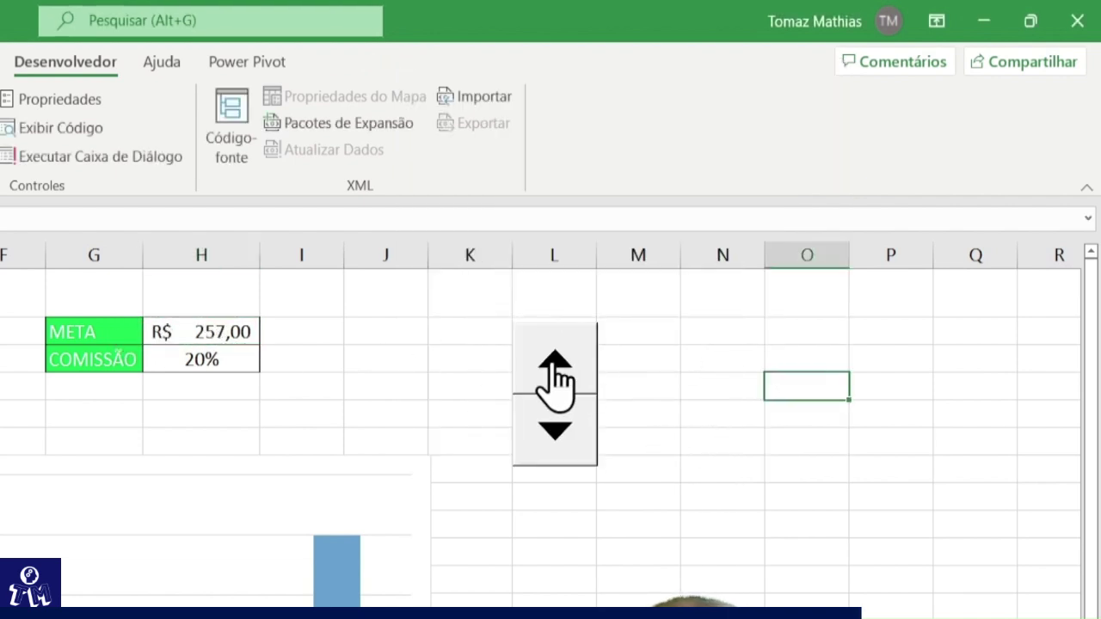
{"action": "left_click", "coordinate": [556, 365]}
{"action": "left_click", "coordinate": [560, 366]}
{"action": "left_click", "coordinate": [562, 367]}
{"action": "left_click", "coordinate": [566, 368]}
{"action": "left_click", "coordinate": [559, 366]}
{"action": "left_click", "coordinate": [559, 366]}
{"action": "left_click", "coordinate": [559, 366]}
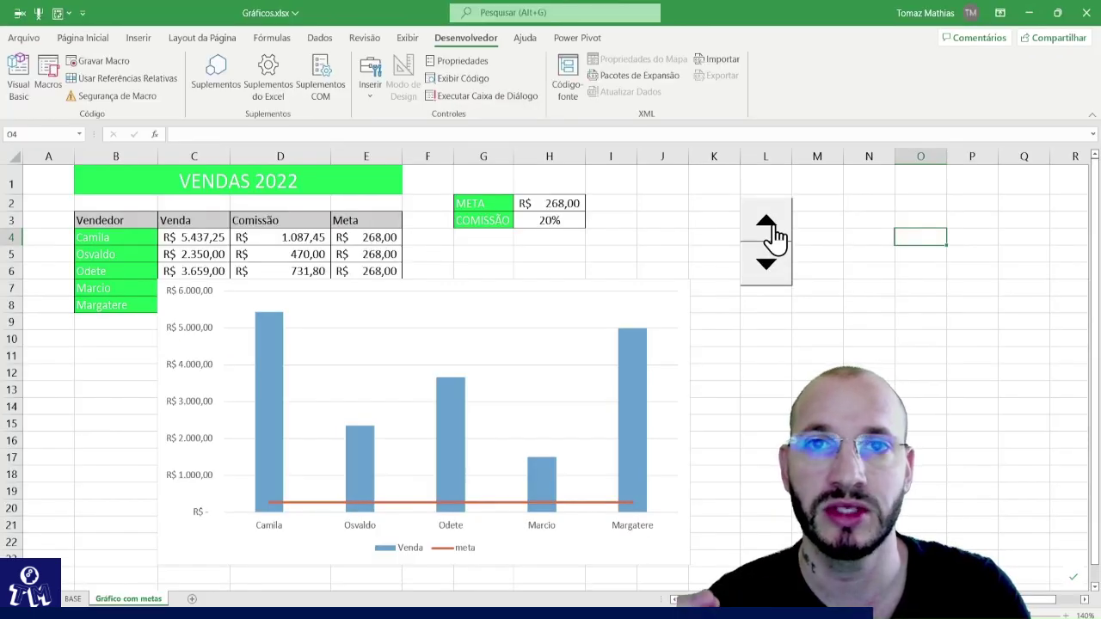
{"action": "left_click", "coordinate": [768, 226]}
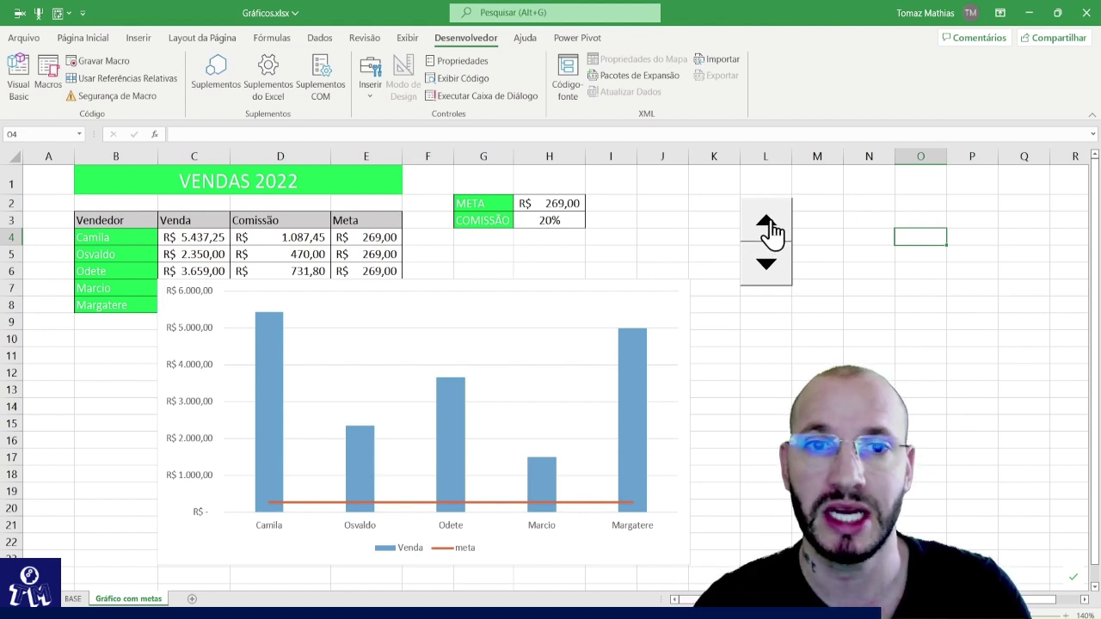
Set the spin button's incremental change to 250 and apply the control settings.
{"action": "right_click", "coordinate": [769, 230]}
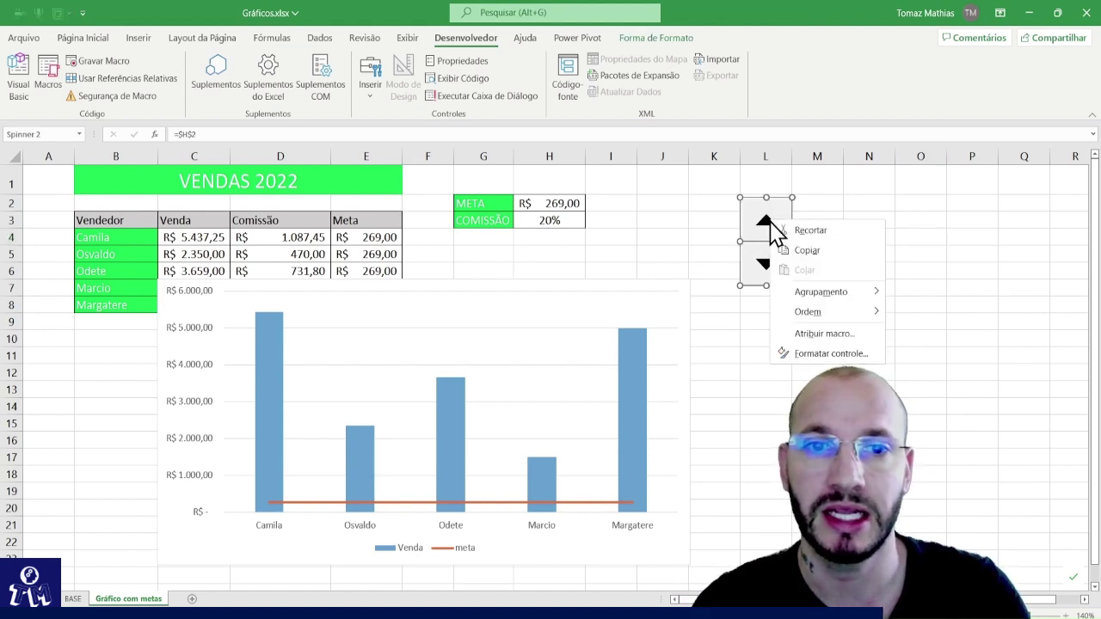
{"action": "left_click", "coordinate": [807, 352]}
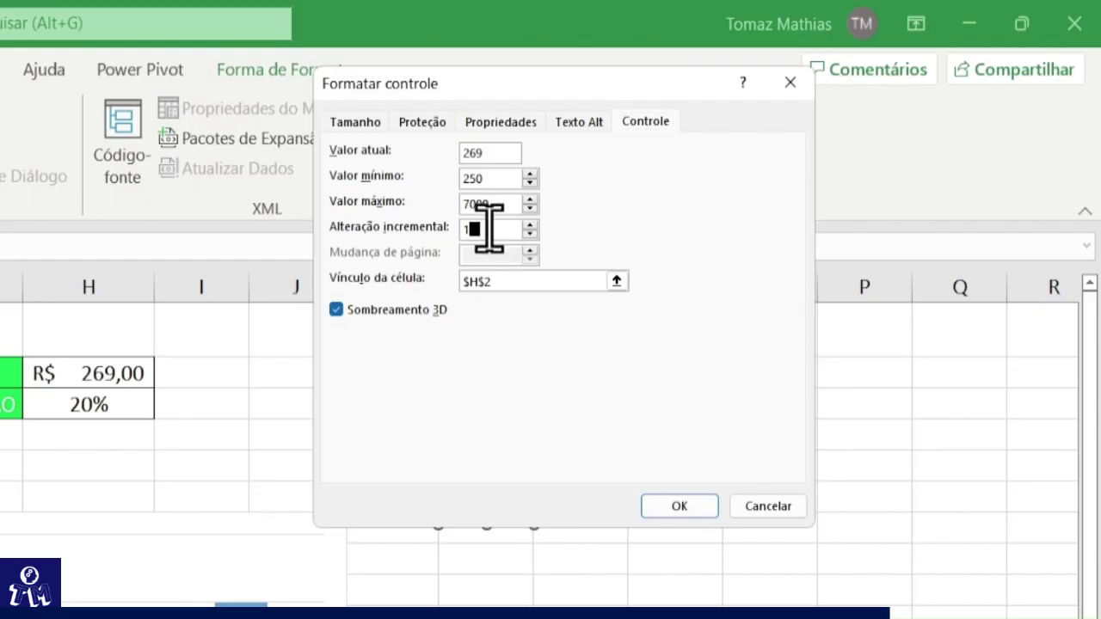
{"action": "left_click_drag", "start_coordinate": [766, 125], "coordinate": [728, 126]}
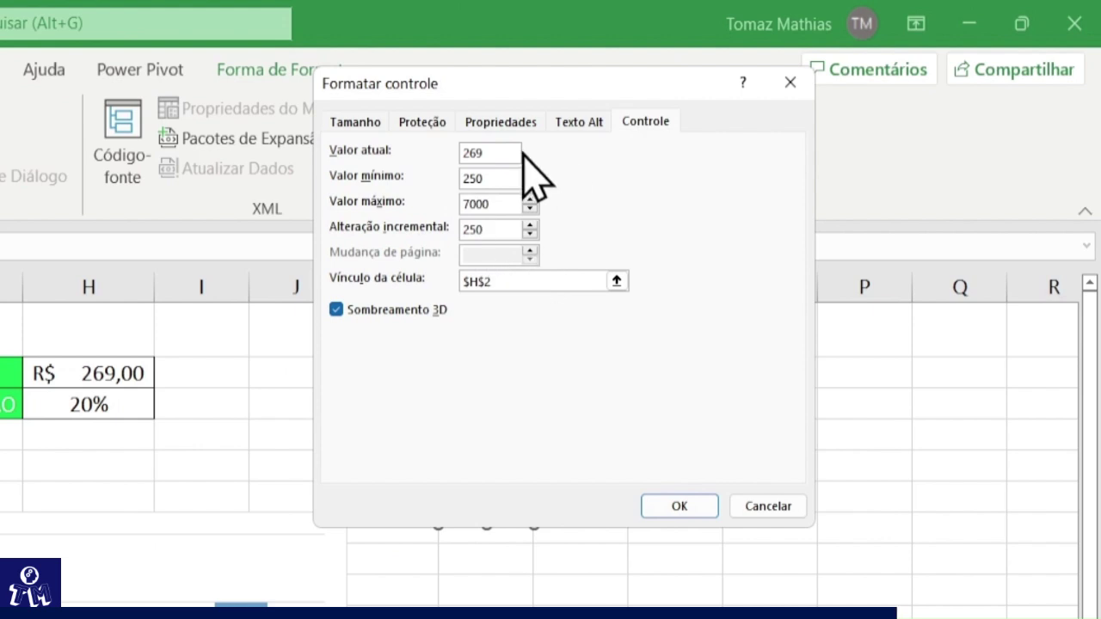
{"action": "left_click_drag", "start_coordinate": [504, 152], "coordinate": [445, 155]}
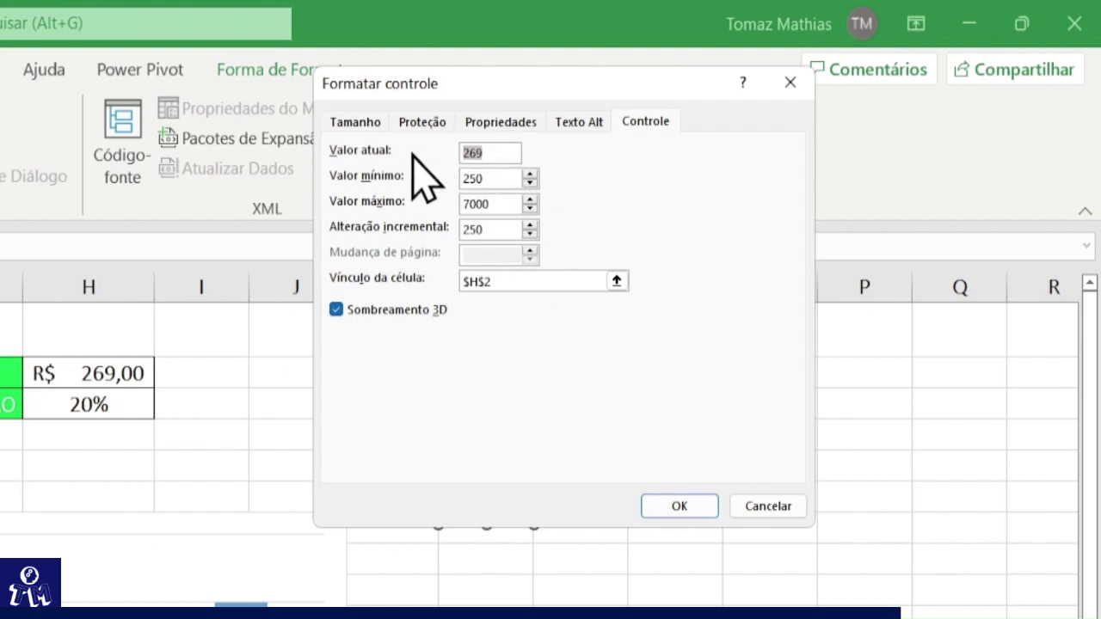
{"action": "left_click", "coordinate": [682, 505]}
{"action": "left_click", "coordinate": [660, 500]}
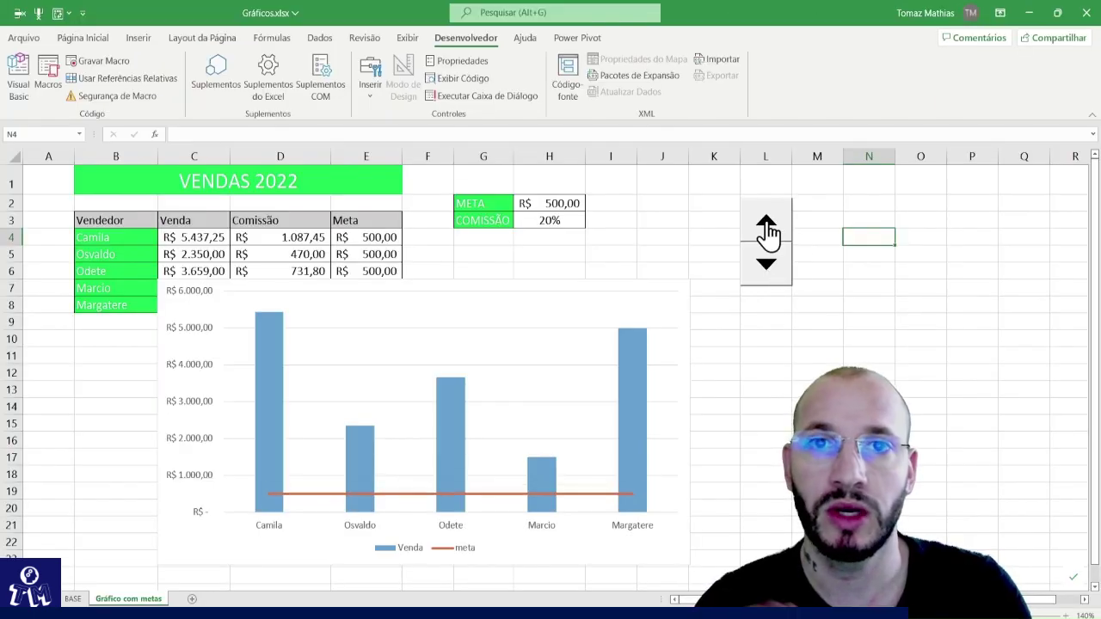
Raise META to R$ 5.500,00 with the spin button to move the chart's goal line up.
{"action": "left_click", "coordinate": [770, 232]}
{"action": "left_click", "coordinate": [768, 232]}
{"action": "left_click", "coordinate": [767, 232]}
{"action": "left_click", "coordinate": [767, 232]}
{"action": "left_click", "coordinate": [768, 232]}
{"action": "left_click", "coordinate": [767, 232]}
{"action": "left_click", "coordinate": [767, 232]}
{"action": "left_click", "coordinate": [767, 233]}
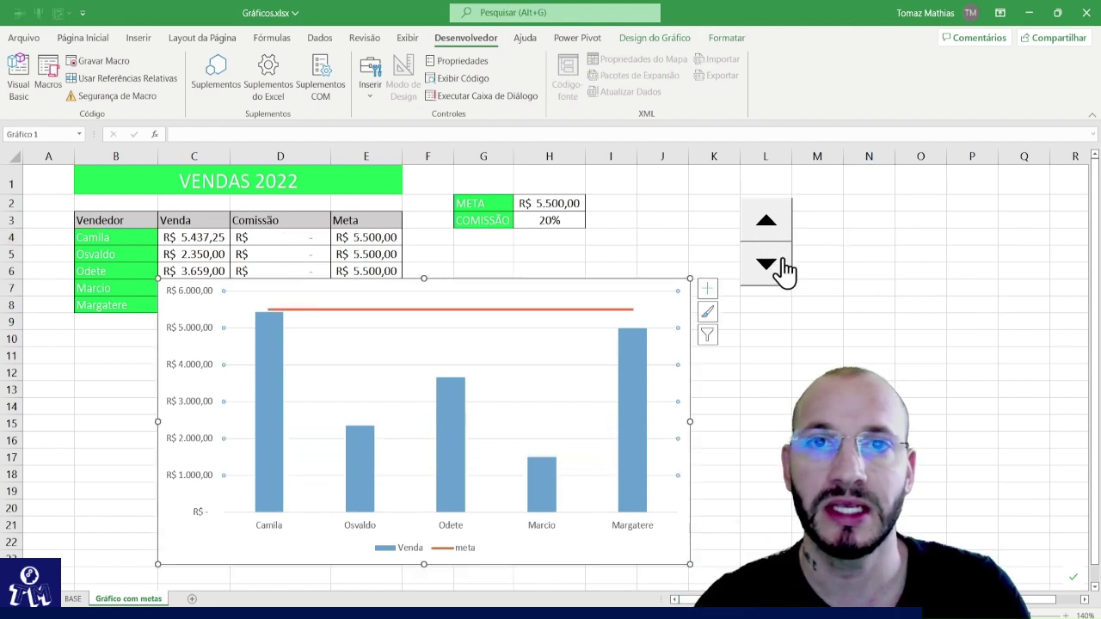
Lower META to R$ 1.750,00 with the spin button to bring the chart's goal line down.
{"action": "left_click", "coordinate": [776, 265]}
{"action": "left_click", "coordinate": [776, 265]}
{"action": "left_click", "coordinate": [776, 265]}
{"action": "left_click", "coordinate": [774, 266]}
{"action": "left_click", "coordinate": [774, 267]}
{"action": "left_click", "coordinate": [774, 267]}
{"action": "left_click", "coordinate": [775, 266]}
{"action": "left_click", "coordinate": [776, 267]}
{"action": "left_click", "coordinate": [776, 267]}
{"action": "left_click", "coordinate": [776, 266]}
{"action": "left_click", "coordinate": [776, 266]}
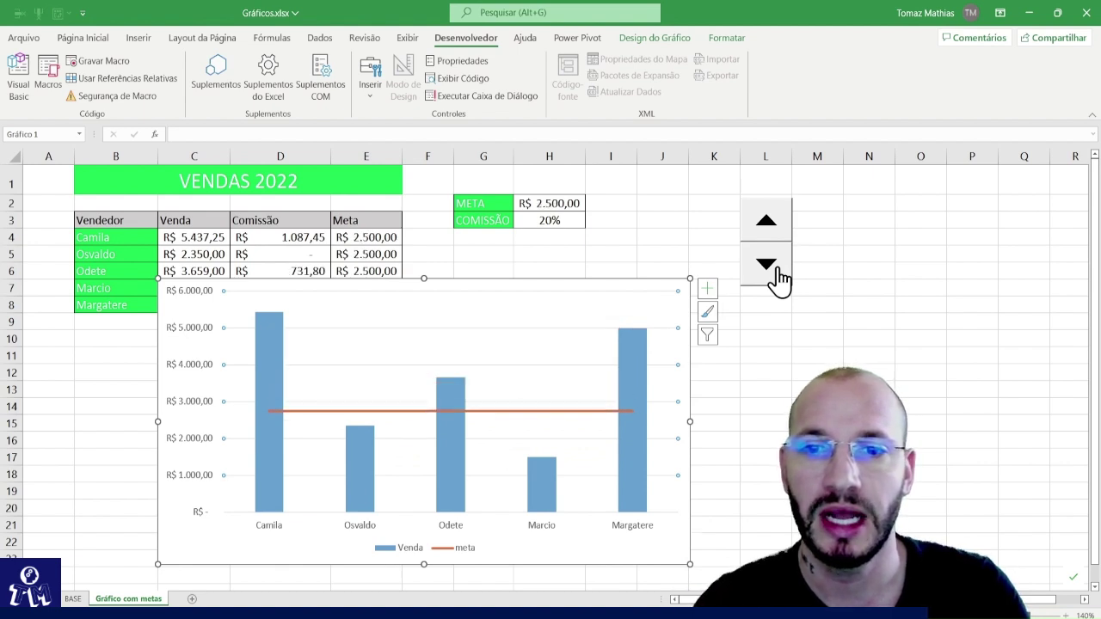
{"action": "left_click", "coordinate": [776, 266]}
{"action": "left_click", "coordinate": [776, 266]}
{"action": "left_click", "coordinate": [776, 266]}
Move the chart down to uncover the sales table and add a data series named Comissão using the values in D4:D8.
{"action": "left_click_drag", "start_coordinate": [511, 295], "coordinate": [479, 309]}
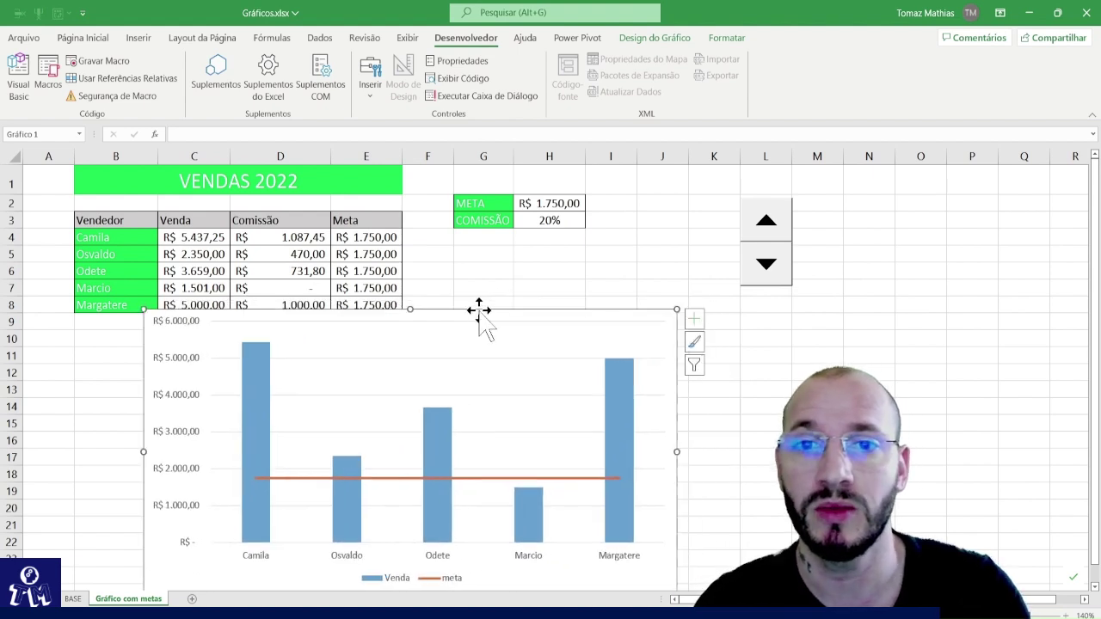
{"action": "right_click", "coordinate": [446, 365]}
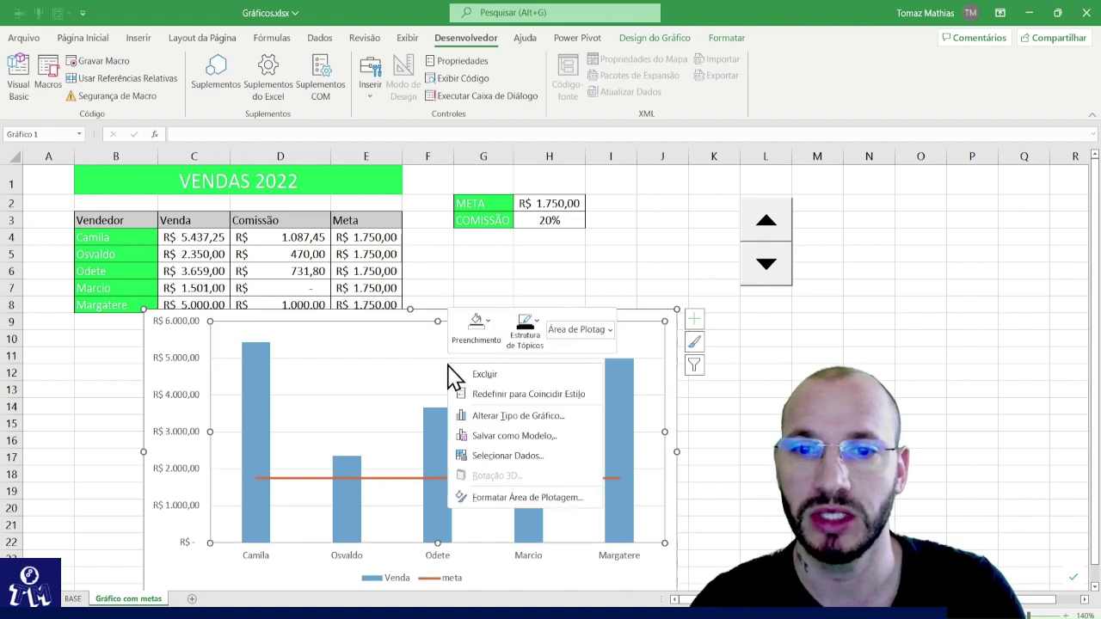
{"action": "left_click", "coordinate": [508, 456]}
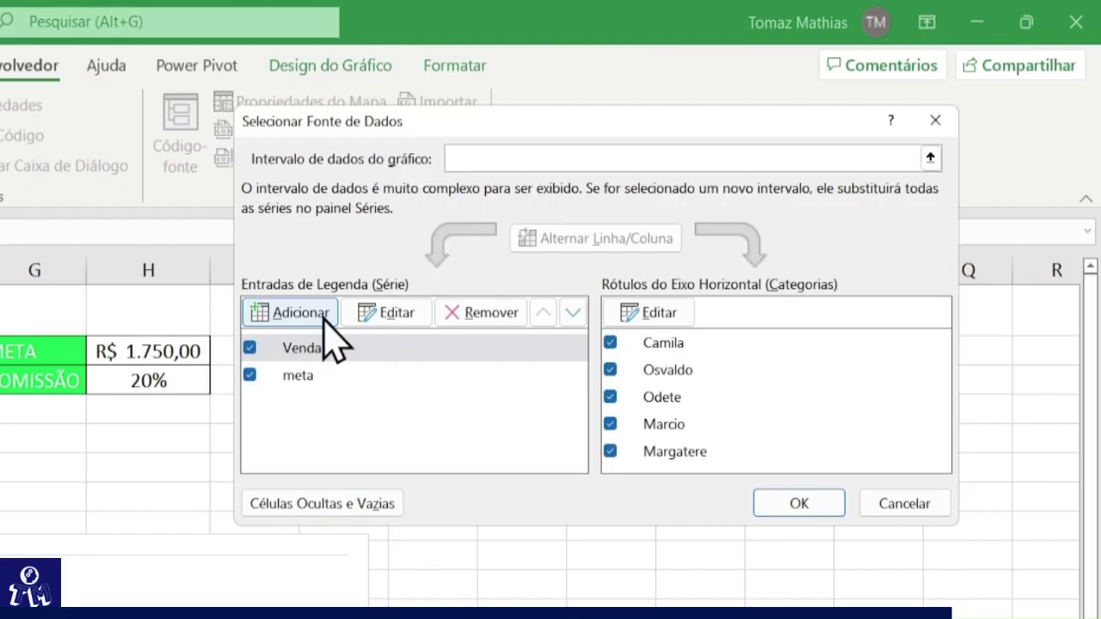
{"action": "left_click", "coordinate": [628, 220]}
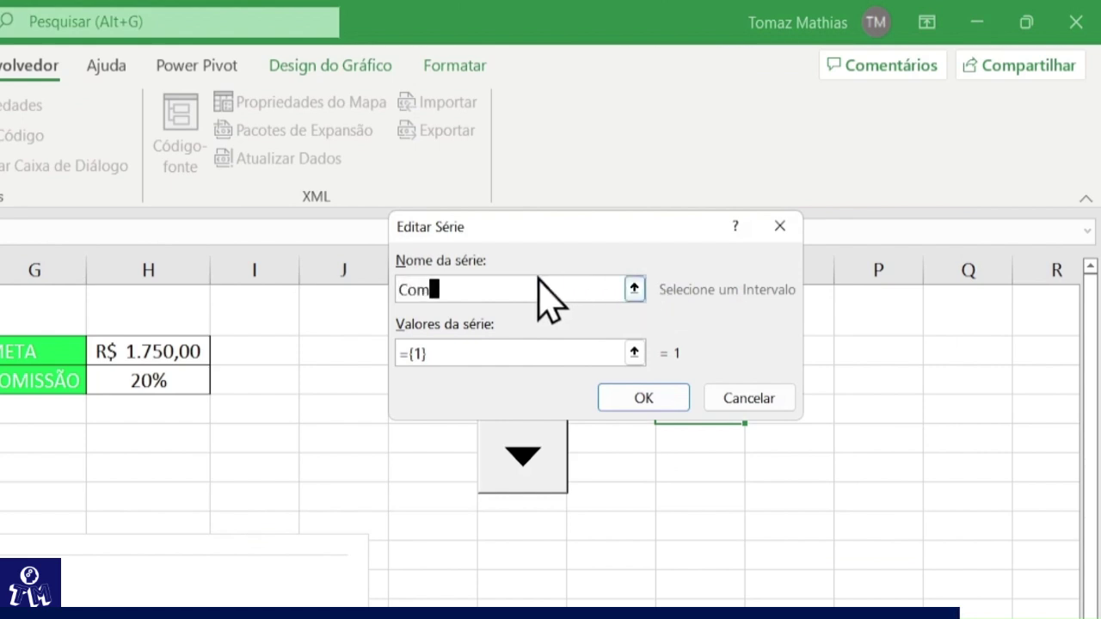
{"action": "left_click", "coordinate": [634, 352]}
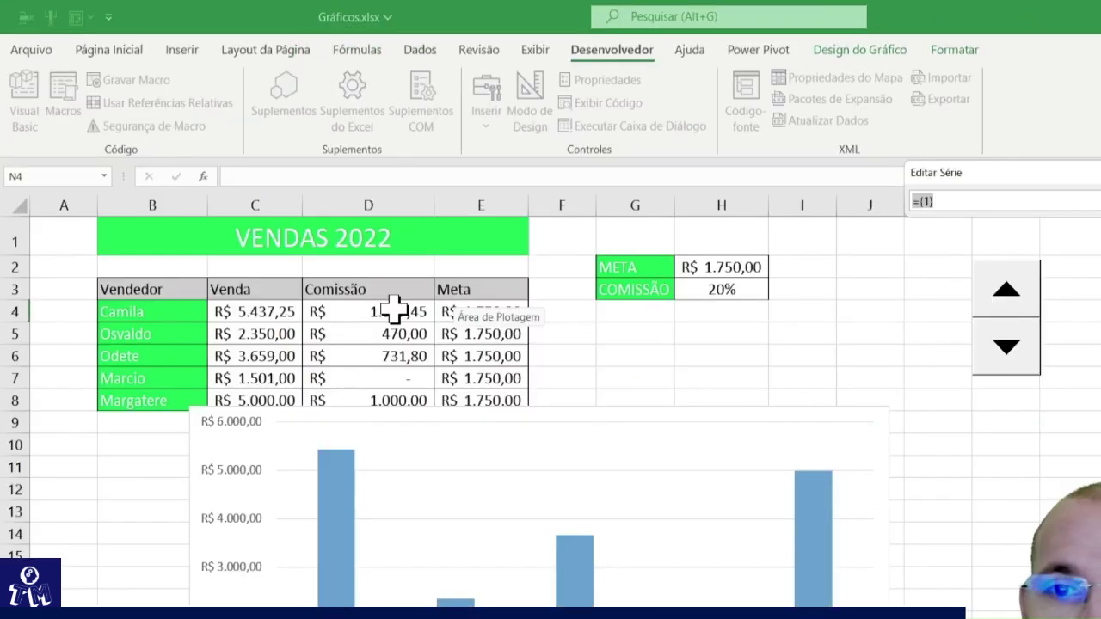
{"action": "left_click_drag", "start_coordinate": [392, 305], "coordinate": [400, 405]}
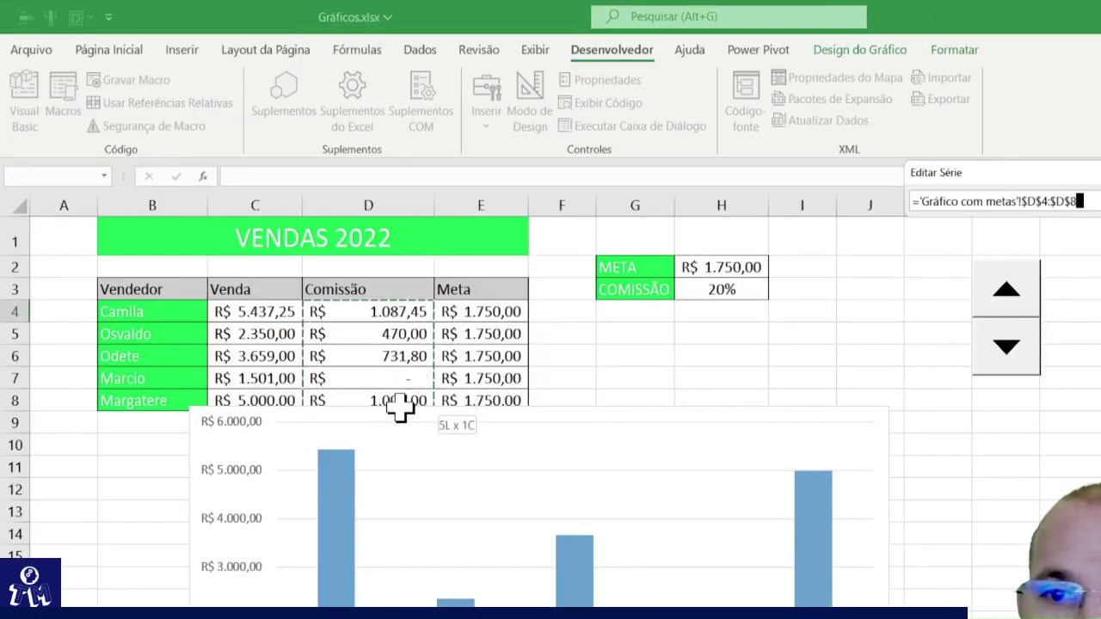
{"action": "key", "text": "Return"}
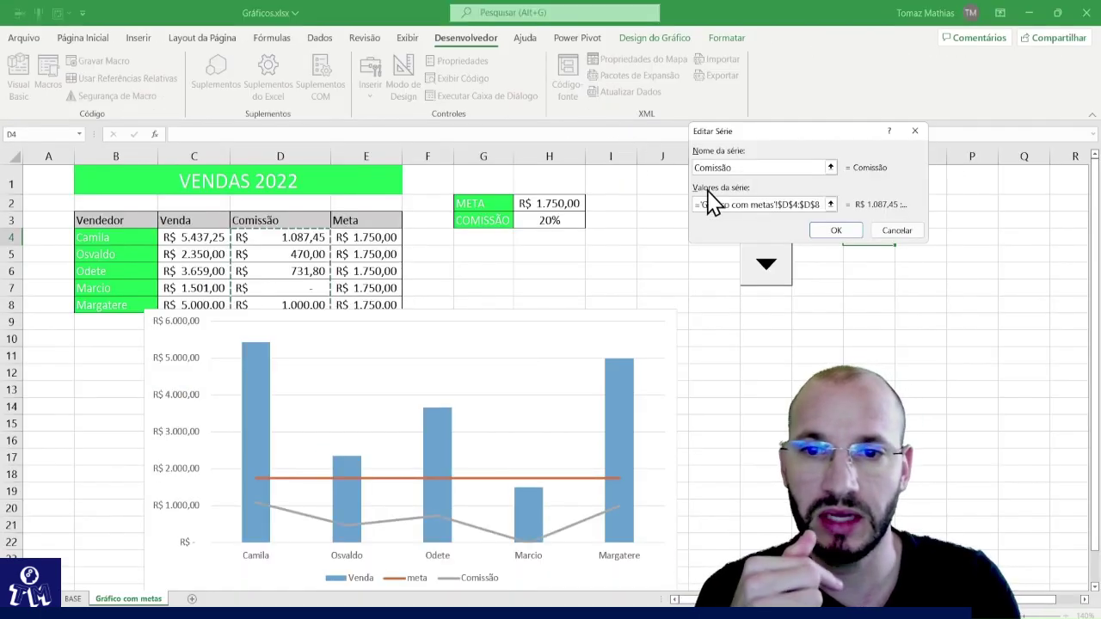
{"action": "key", "text": "Return"}
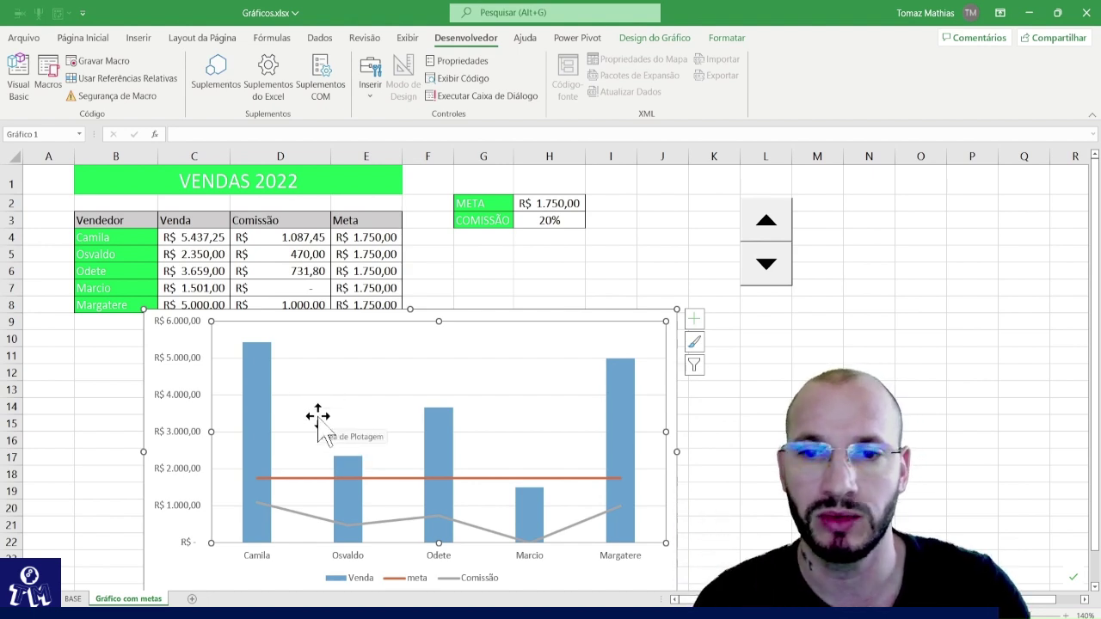
Change the chart's Comissão line series to a 2D stacked column so it sits on top of the Venda columns.
{"action": "left_click", "coordinate": [314, 523]}
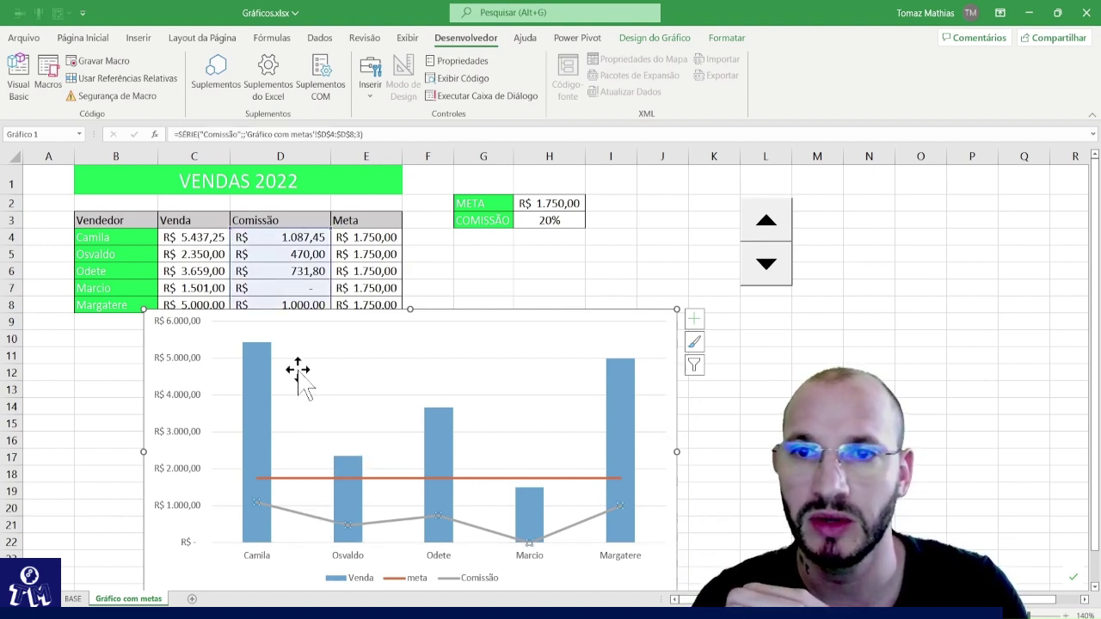
{"action": "left_click", "coordinate": [138, 37]}
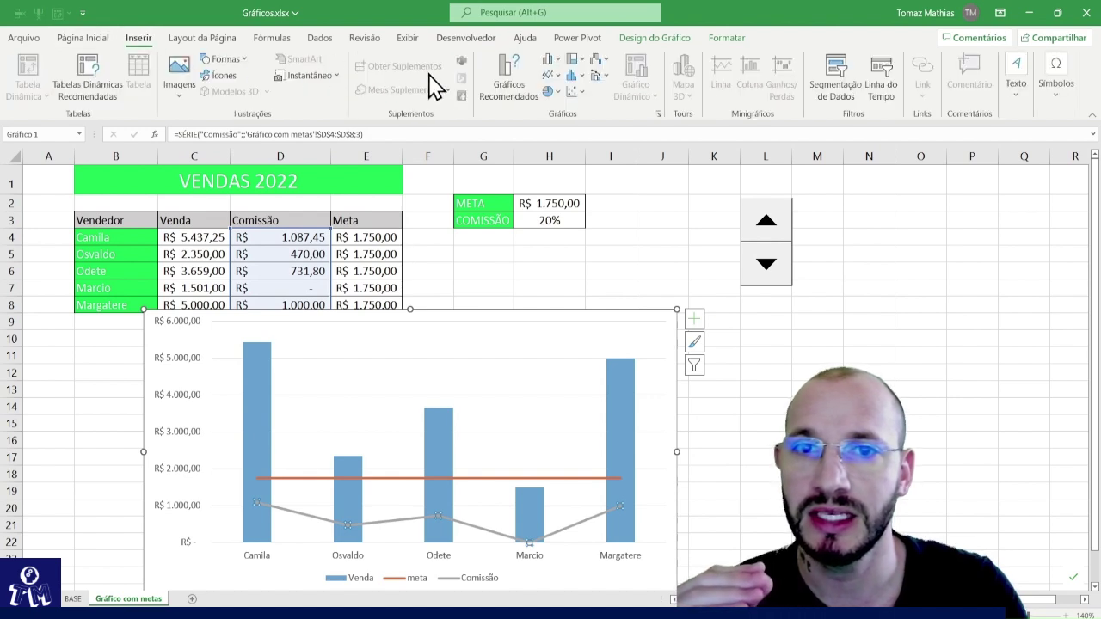
{"action": "left_click", "coordinate": [557, 57]}
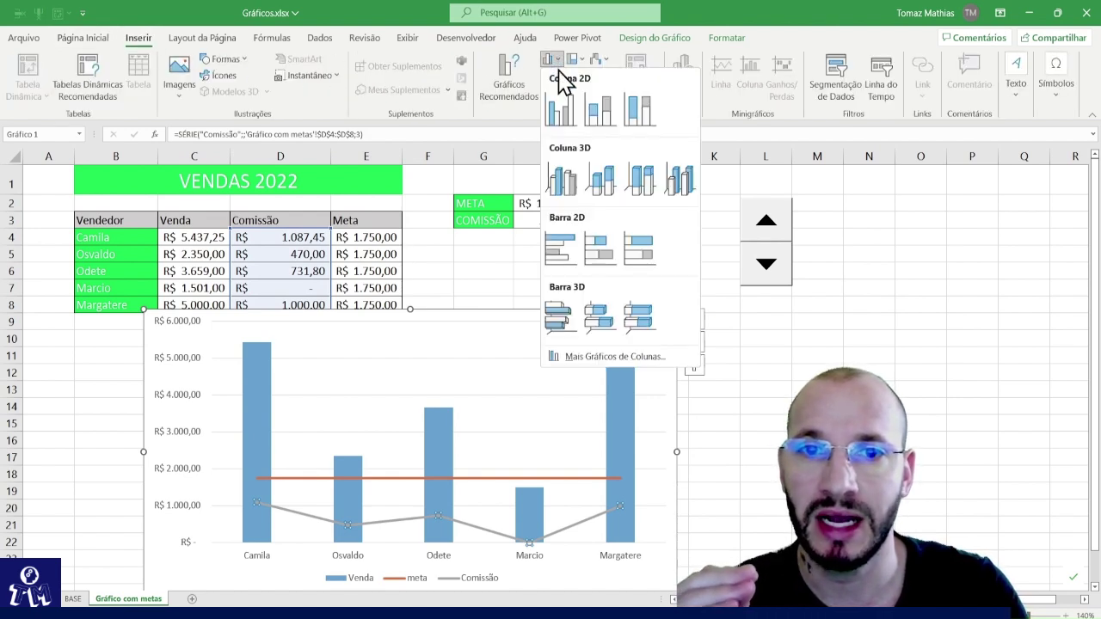
{"action": "left_click", "coordinate": [602, 108]}
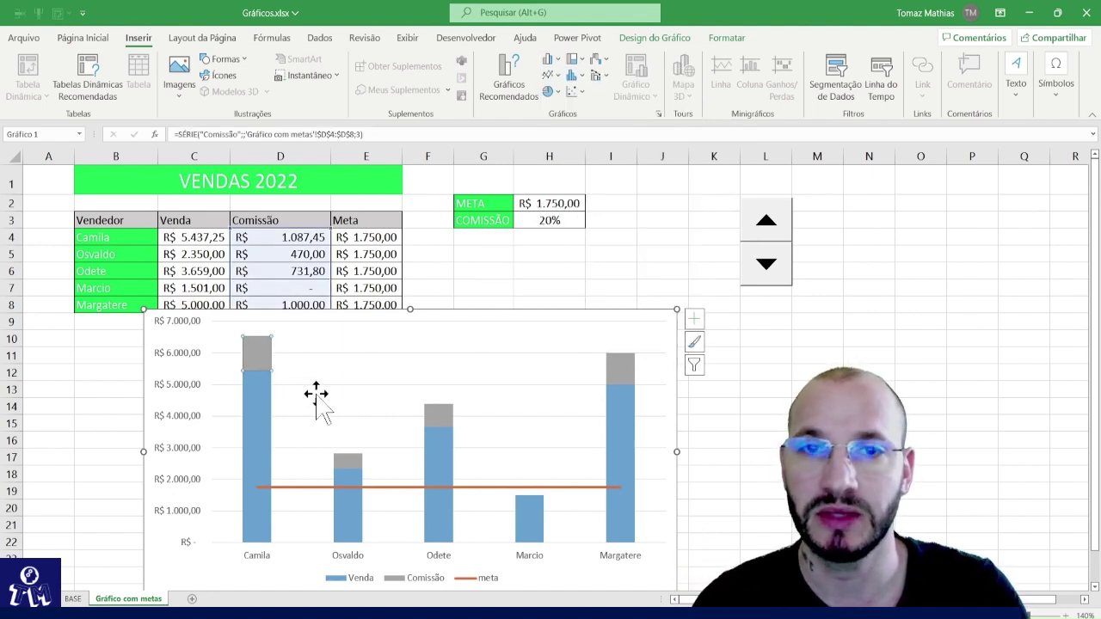
Lower META by three increments with the spin button to test the stacked Comissão columns against a lower goal.
{"action": "left_click", "coordinate": [769, 276]}
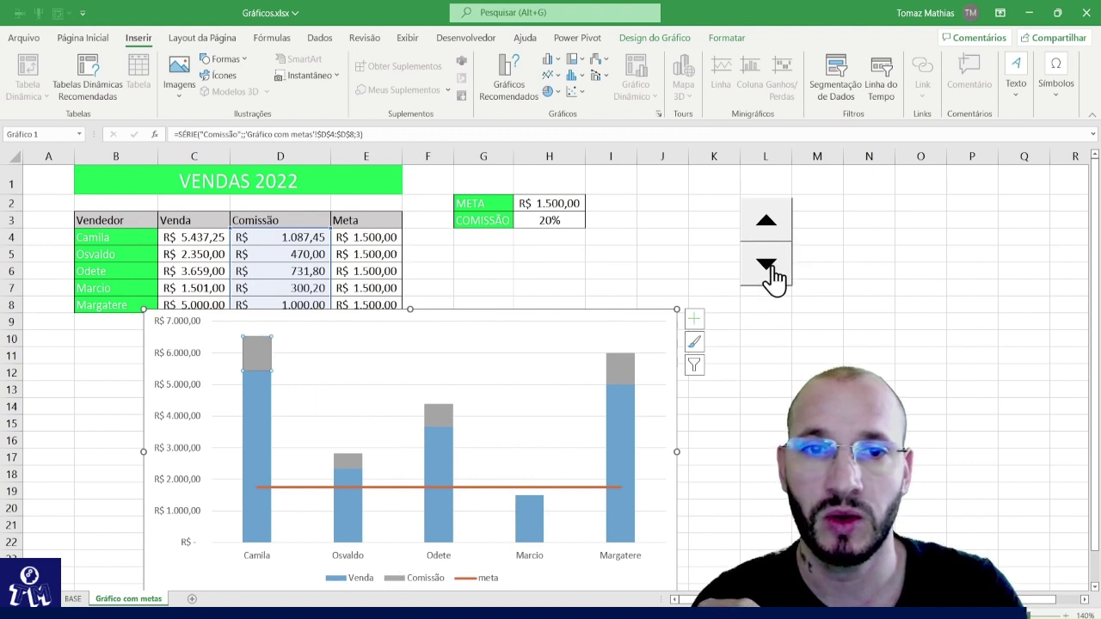
{"action": "left_click", "coordinate": [769, 275]}
{"action": "left_click", "coordinate": [769, 275]}
Raise META to R$ 2.750,00 with the spin button to test the commissions against a higher goal.
{"action": "left_click", "coordinate": [784, 222]}
{"action": "left_click", "coordinate": [774, 226]}
{"action": "left_click", "coordinate": [773, 226]}
{"action": "left_click", "coordinate": [774, 226]}
{"action": "left_click", "coordinate": [773, 226]}
{"action": "left_click", "coordinate": [774, 226]}
{"action": "left_click", "coordinate": [774, 226]}
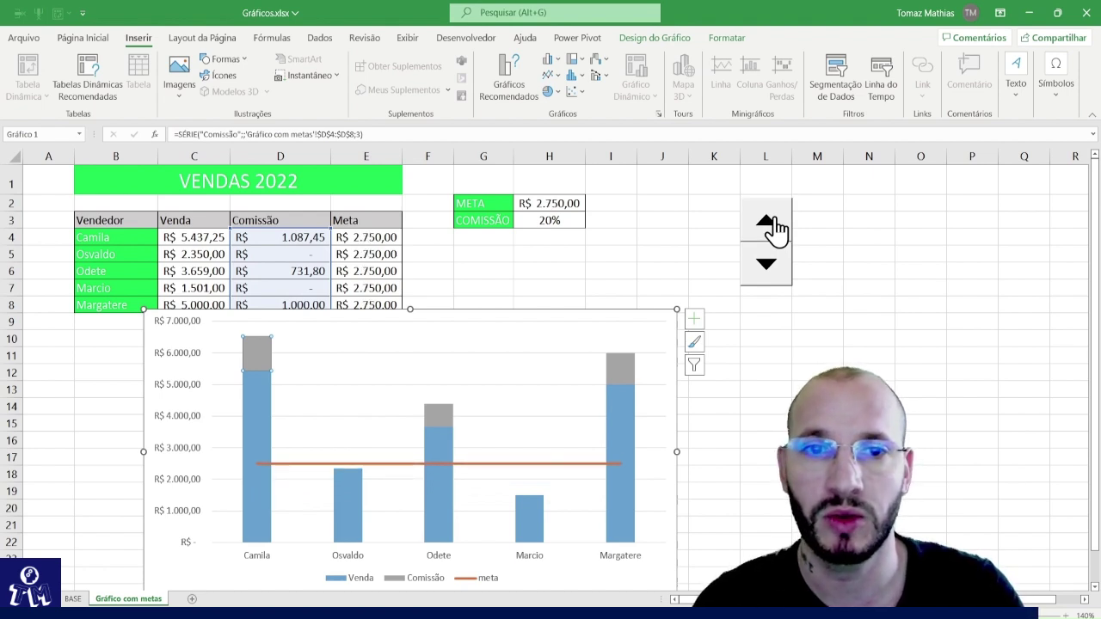
Raise META by nine more increments with the spin button to move the goal line toward the tallest sales columns.
{"action": "left_click", "coordinate": [774, 225]}
{"action": "left_click", "coordinate": [774, 225]}
{"action": "left_click", "coordinate": [774, 225]}
{"action": "left_click", "coordinate": [774, 225]}
{"action": "left_click", "coordinate": [774, 226]}
{"action": "left_click", "coordinate": [774, 225]}
{"action": "left_click", "coordinate": [774, 225]}
{"action": "left_click", "coordinate": [774, 225]}
{"action": "left_click", "coordinate": [774, 225]}
Lower META to R$ 3.250,00 with the spin button to bring the goal line back down.
{"action": "left_click", "coordinate": [769, 281]}
{"action": "left_click", "coordinate": [769, 280]}
{"action": "left_click", "coordinate": [769, 280]}
{"action": "left_click", "coordinate": [768, 280]}
{"action": "left_click", "coordinate": [769, 281]}
{"action": "left_click", "coordinate": [769, 280]}
{"action": "left_click", "coordinate": [769, 280]}
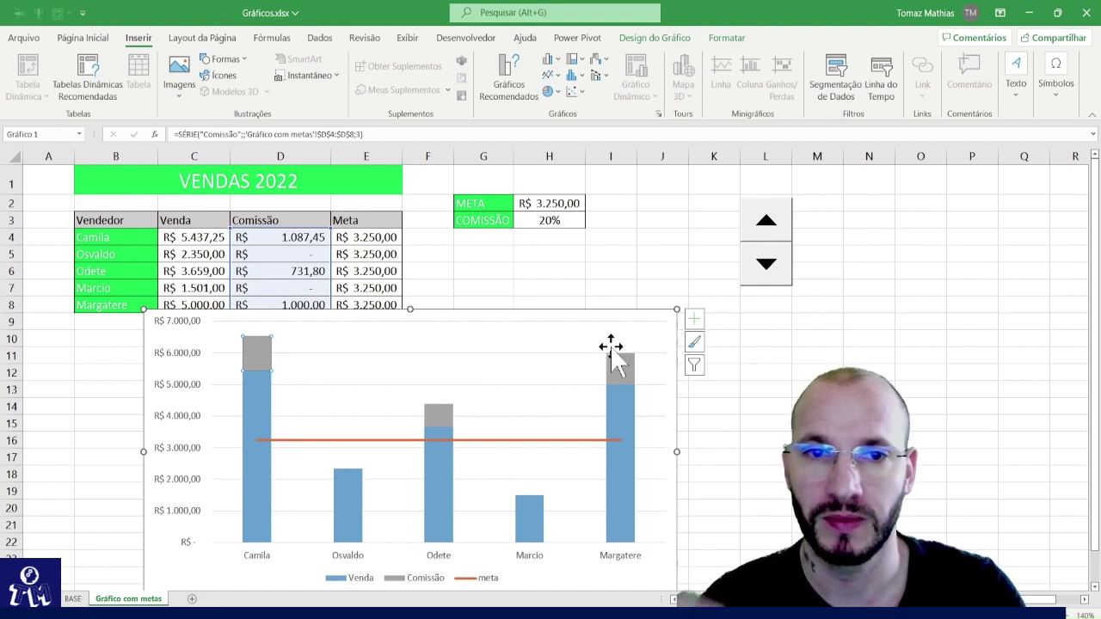
Raise META by three increments with the spin button to lift the chart's goal line.
{"action": "left_click", "coordinate": [765, 231]}
{"action": "left_click", "coordinate": [765, 230]}
{"action": "left_click", "coordinate": [765, 231]}
Lower META to R$ 1.250,00 with the spin button to bring the goal line below every seller's Venda column.
{"action": "left_click", "coordinate": [769, 268]}
{"action": "left_click", "coordinate": [772, 272]}
{"action": "left_click", "coordinate": [771, 271]}
{"action": "left_click", "coordinate": [772, 272]}
{"action": "left_click", "coordinate": [767, 267]}
{"action": "left_click", "coordinate": [766, 267]}
{"action": "left_click", "coordinate": [766, 267]}
{"action": "left_click", "coordinate": [766, 266]}
{"action": "left_click", "coordinate": [767, 267]}
{"action": "left_click", "coordinate": [766, 266]}
{"action": "left_click", "coordinate": [767, 266]}
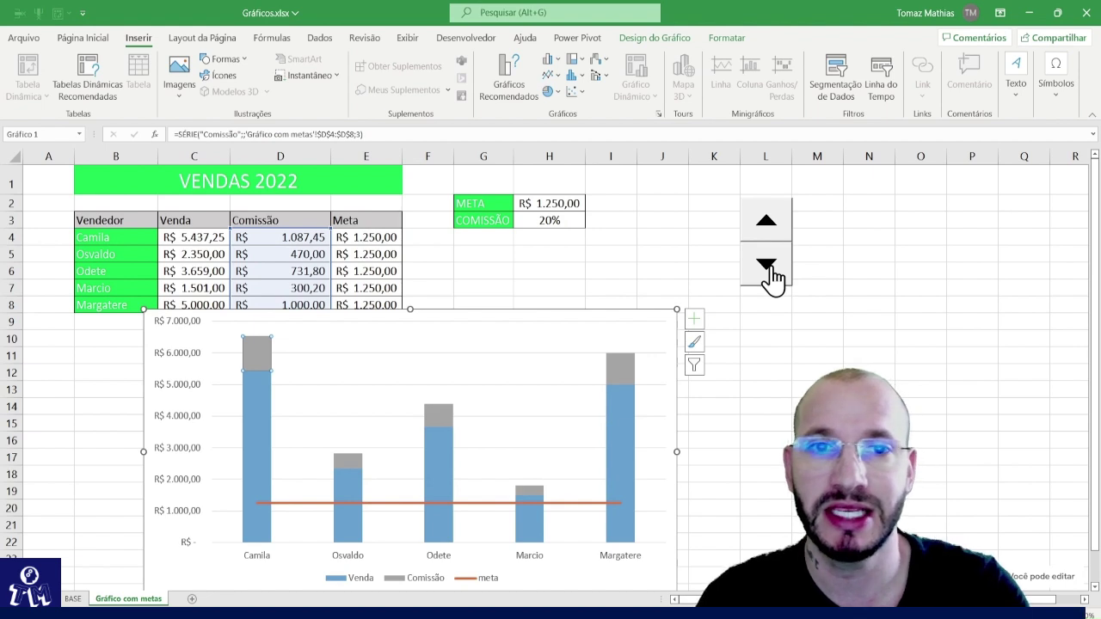
Lower META by one more increment and raise it to R$ 2.750,00 with the spin button.
{"action": "left_click", "coordinate": [774, 258]}
{"action": "left_click", "coordinate": [769, 236]}
{"action": "left_click", "coordinate": [770, 239]}
{"action": "left_click", "coordinate": [771, 238]}
{"action": "left_click", "coordinate": [771, 238]}
{"action": "left_click", "coordinate": [771, 238]}
{"action": "left_click", "coordinate": [770, 238]}
{"action": "left_click", "coordinate": [771, 238]}
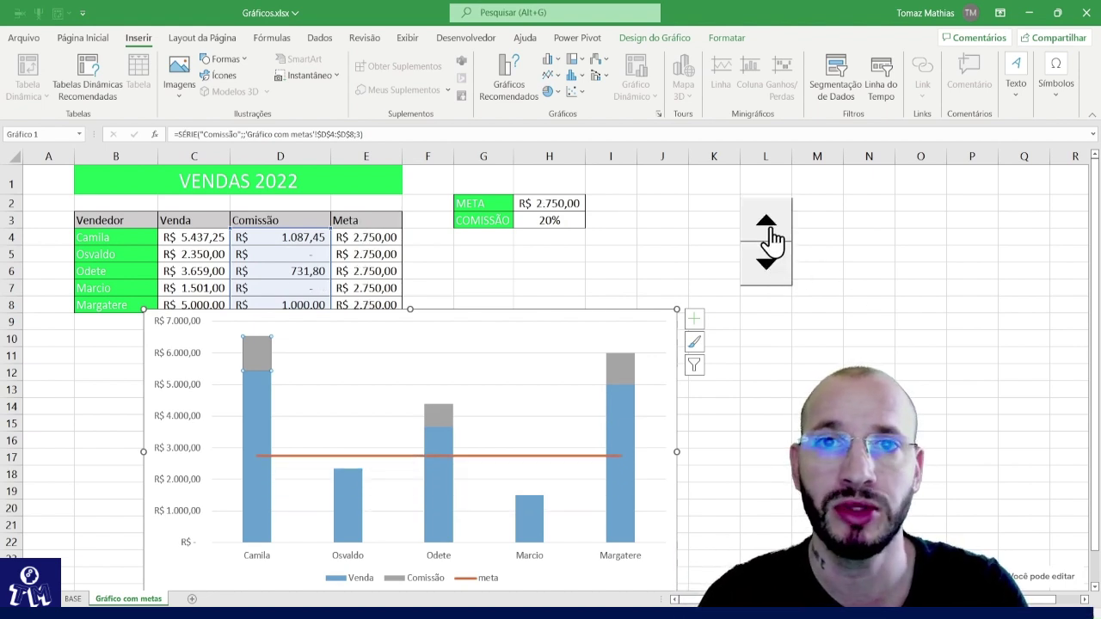